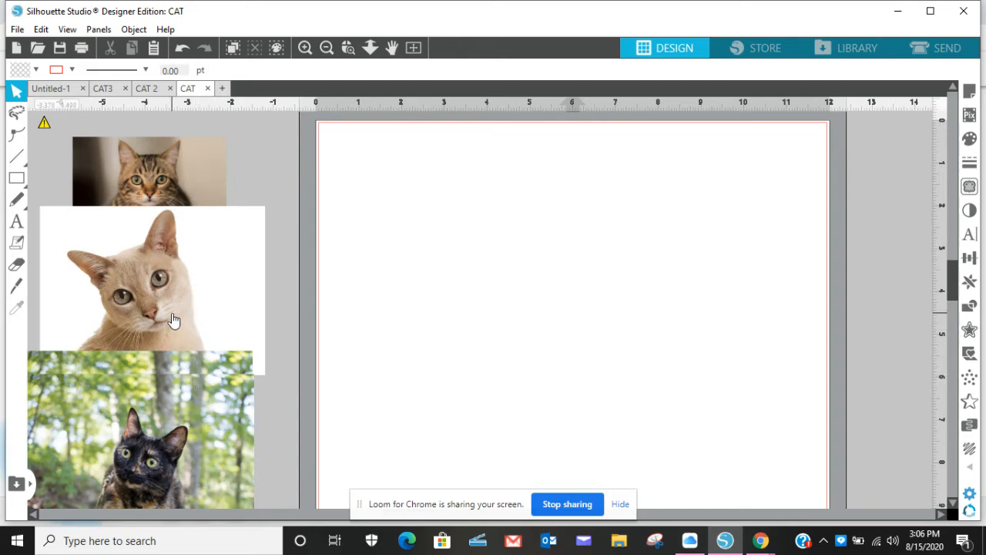
pyautogui.click(18, 224)
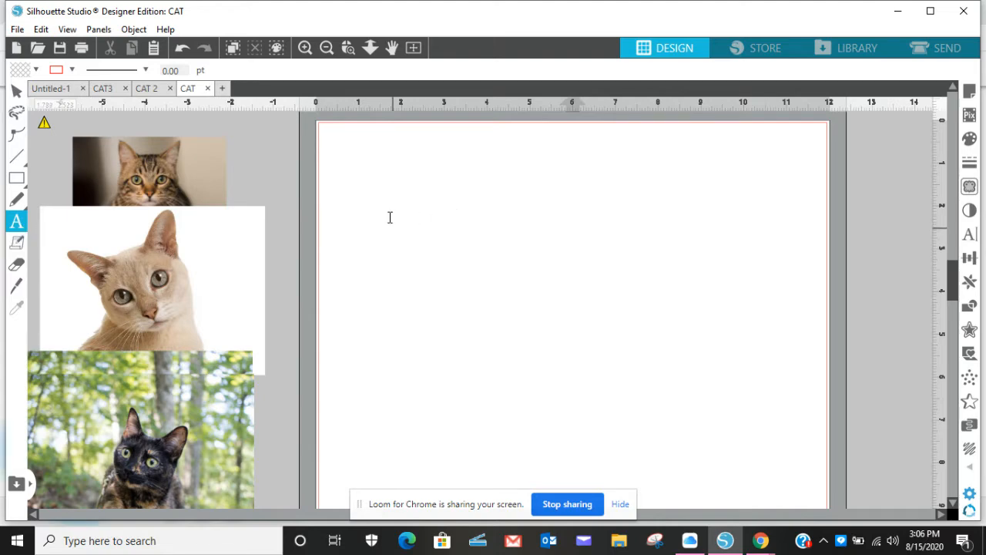
pyautogui.press('v')
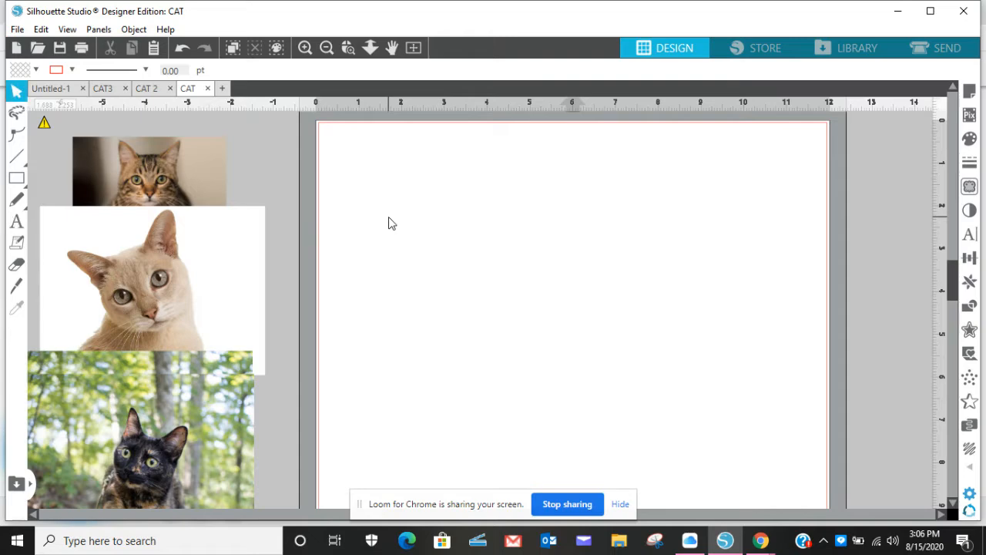
pyautogui.press('p')
pyautogui.press('a')
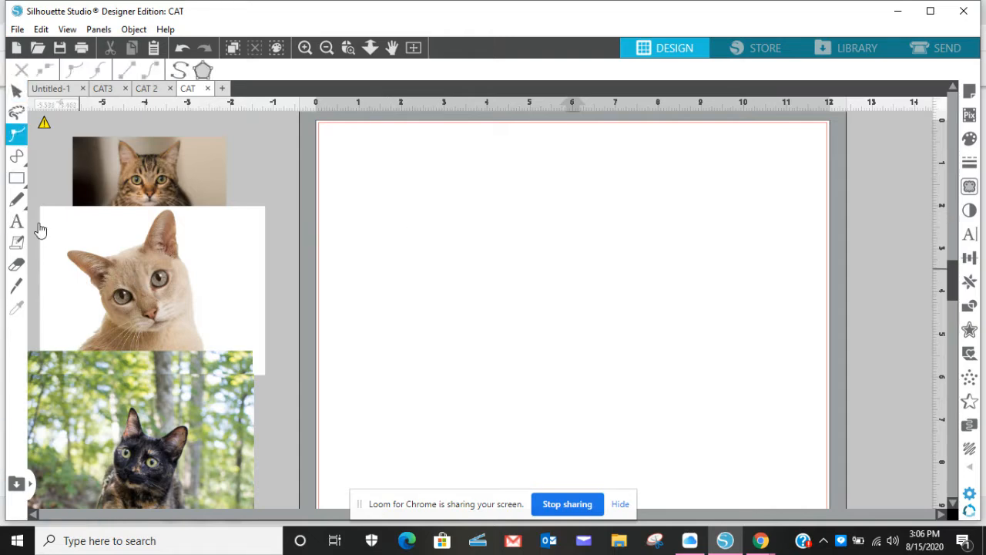
# Step: Add the text "CAT" on the blank page
pyautogui.click(19, 222)
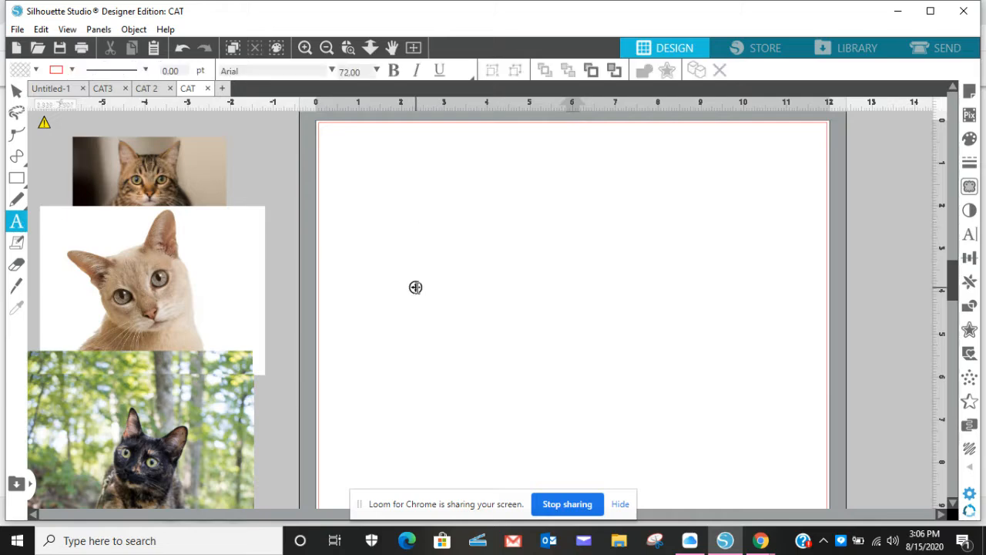
pyautogui.doubleClick(416, 287)
pyautogui.write('CAT')
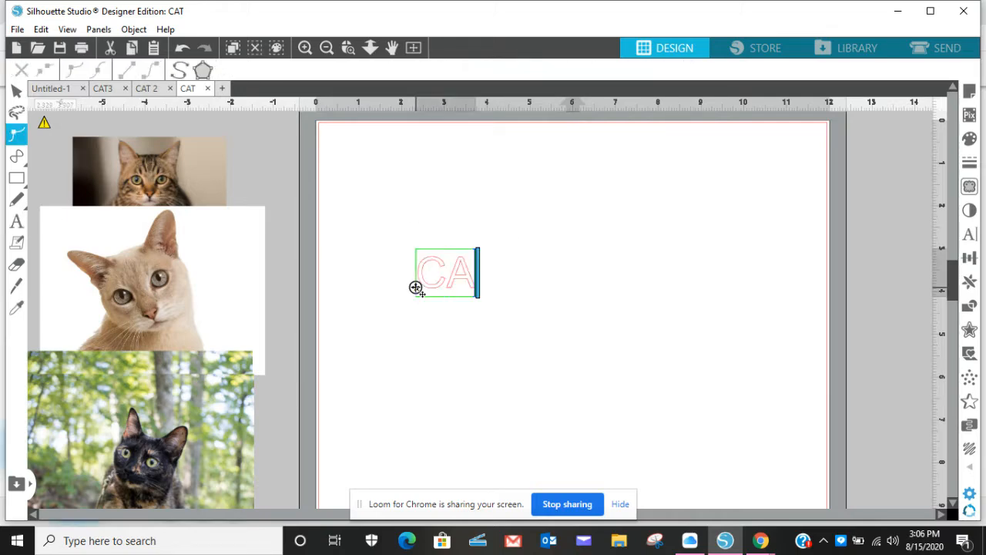
pyautogui.click(631, 228)
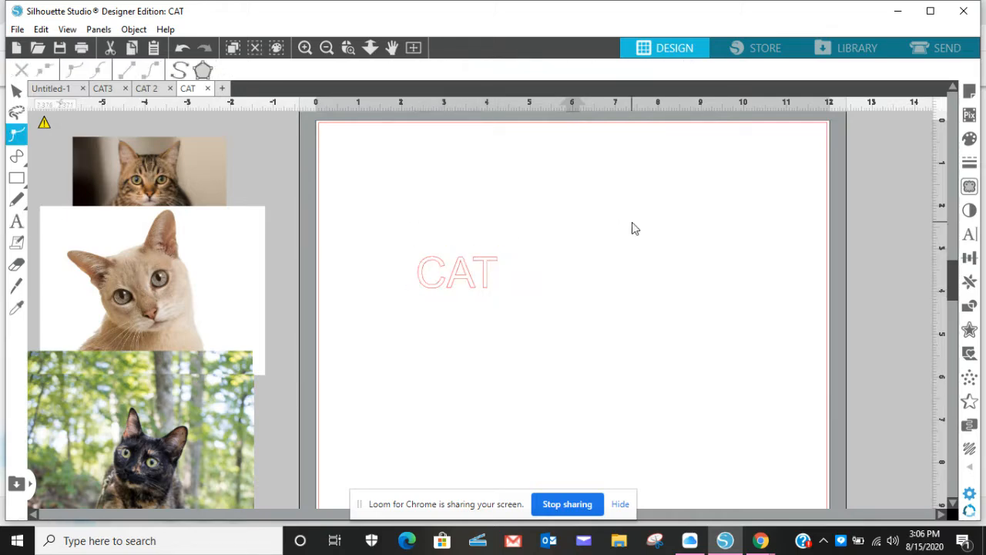
# Step: Change the font of the CAT text to Impact
pyautogui.click(477, 265)
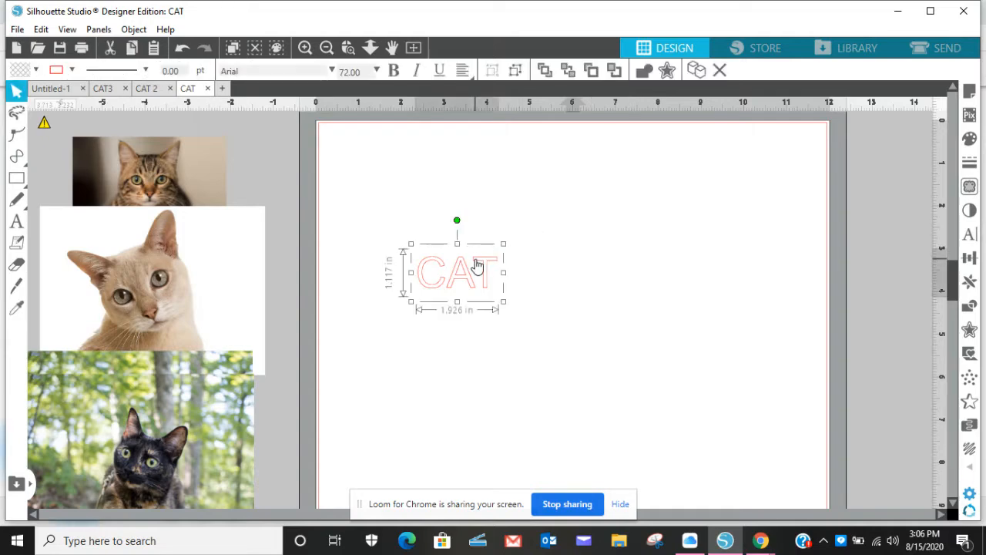
pyautogui.click(969, 235)
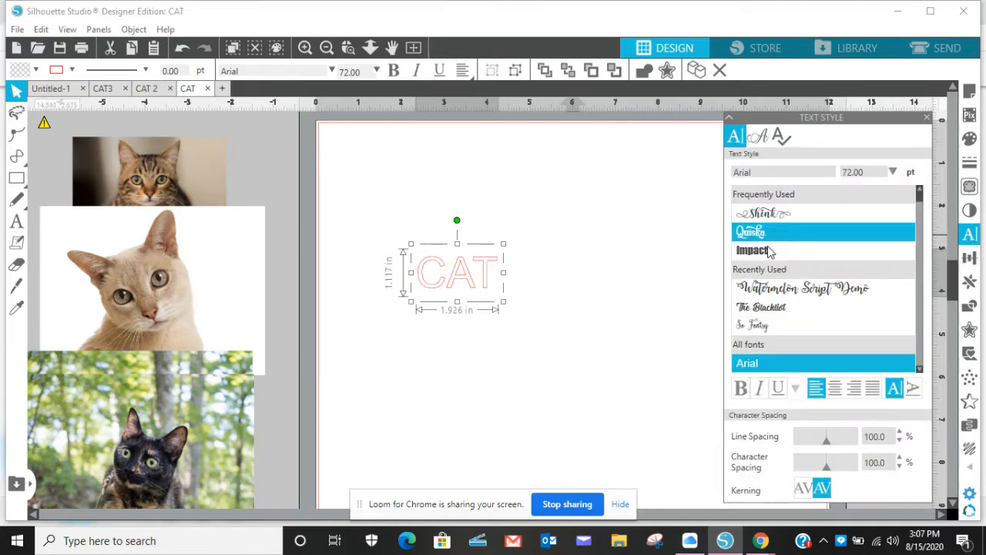
pyautogui.click(759, 253)
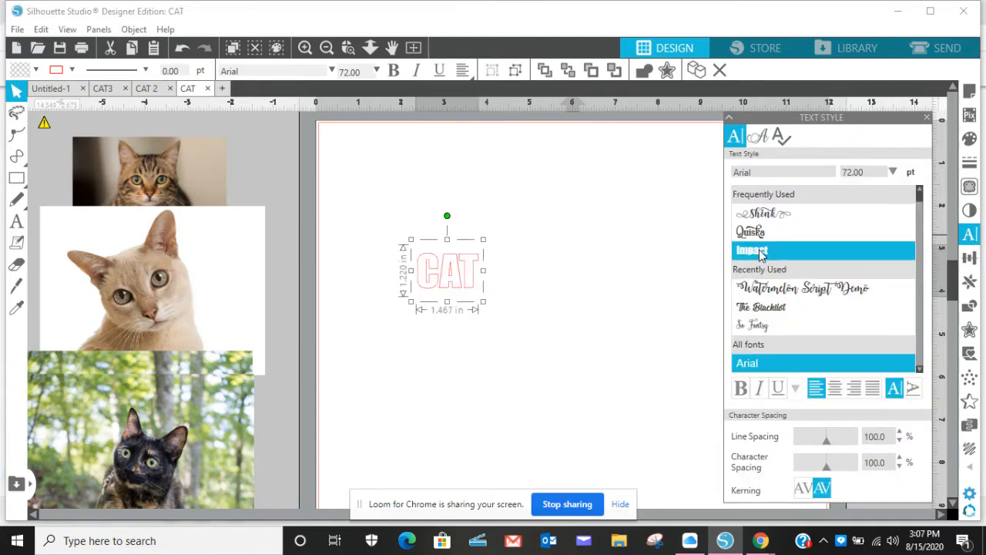
pyautogui.click(499, 284)
pyautogui.click(462, 284)
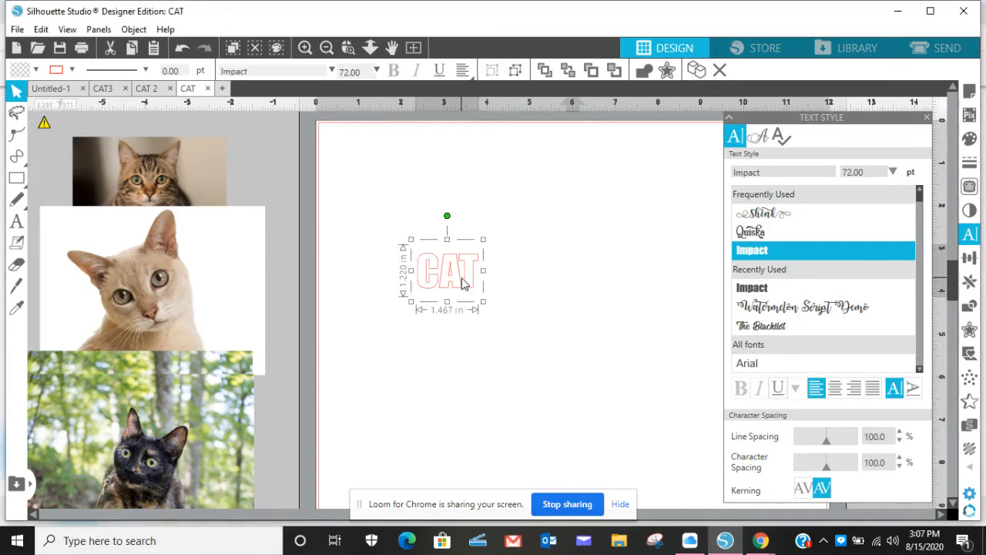
# Step: Duplicate the CAT text and park the copy off the page to the right
pyautogui.rightClick(462, 284)
pyautogui.click(511, 226)
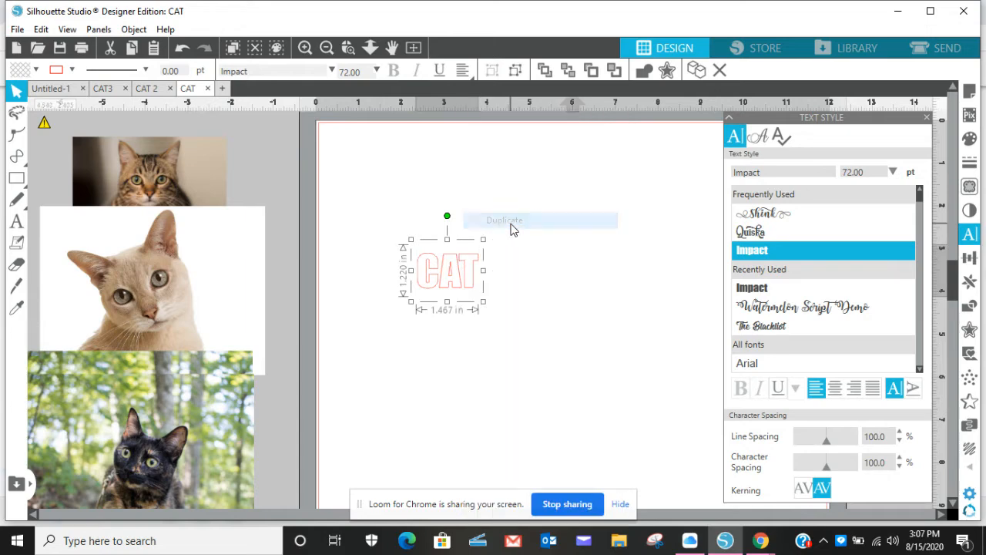
pyautogui.moveTo(486, 275); pyautogui.dragTo(589, 231)
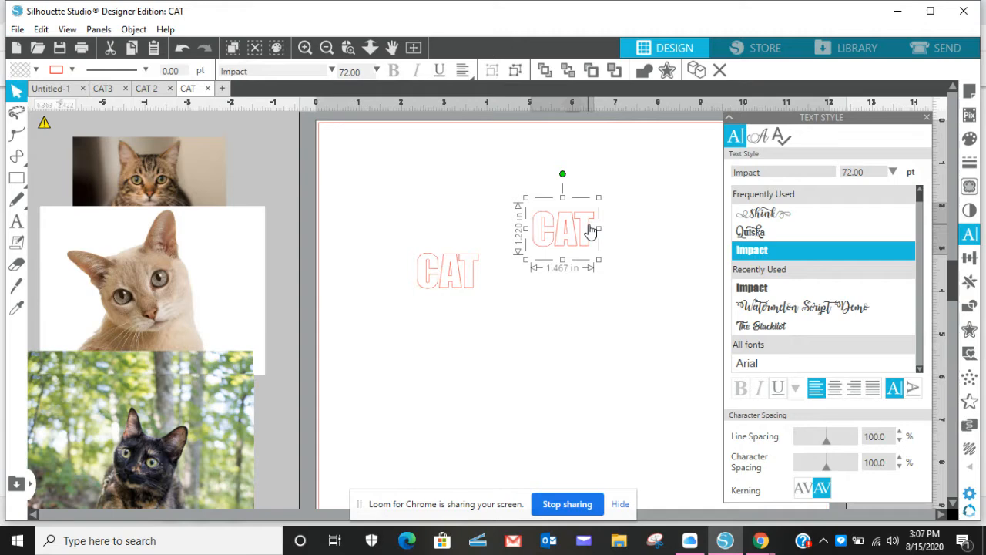
pyautogui.click(926, 118)
pyautogui.moveTo(590, 242); pyautogui.dragTo(885, 199)
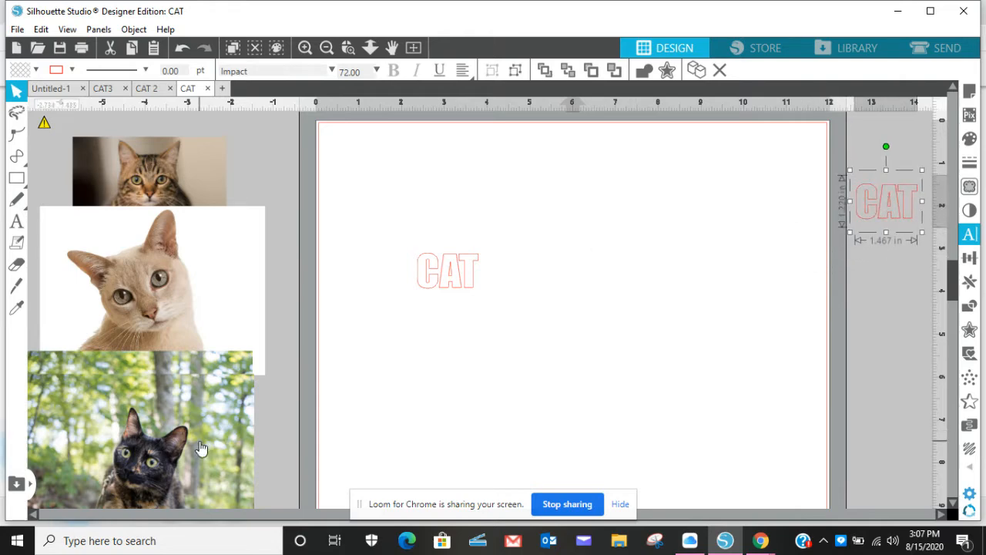
# Step: Move the black cat forest photo onto the page and enlarge it to about 6.37 in square
pyautogui.moveTo(200, 449); pyautogui.dragTo(606, 225)
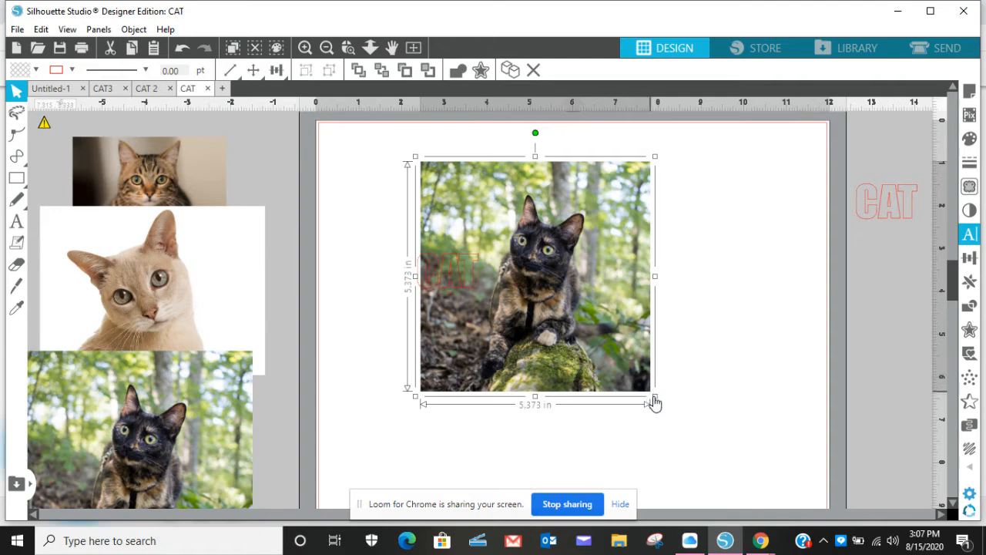
pyautogui.moveTo(653, 401); pyautogui.dragTo(724, 419)
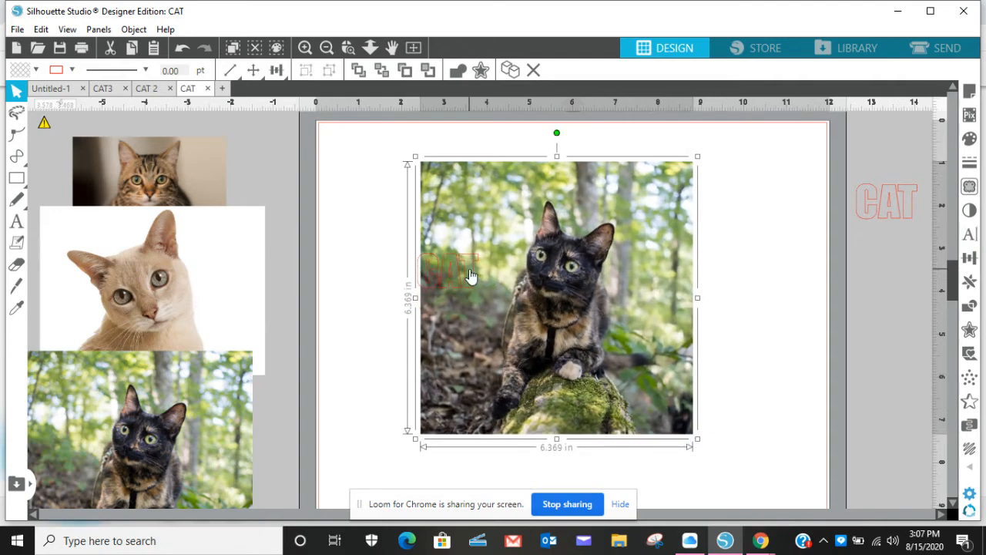
# Step: Enlarge the CAT text on the page to about 3.43 in wide and place it over the cat's face
pyautogui.moveTo(420, 289); pyautogui.dragTo(363, 293)
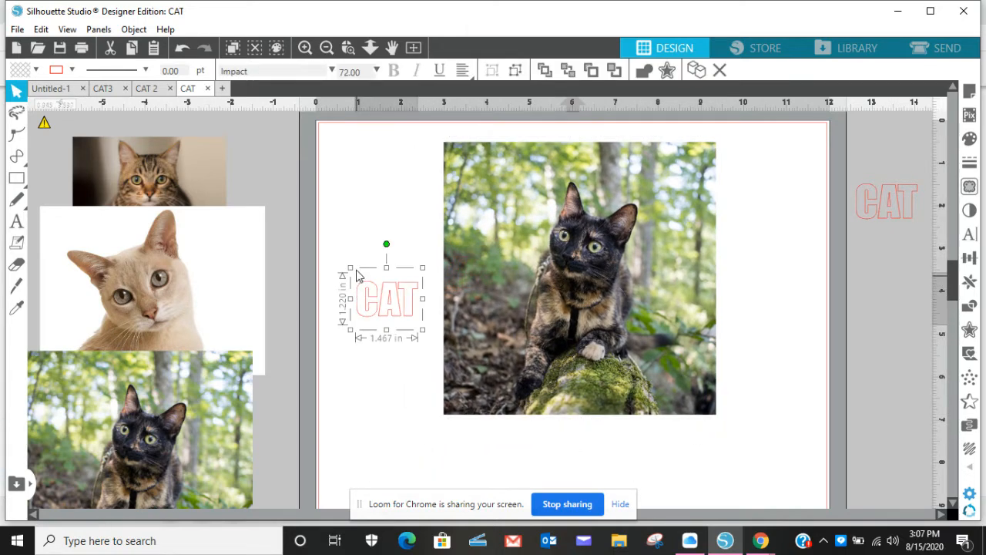
pyautogui.moveTo(351, 267); pyautogui.dragTo(231, 244)
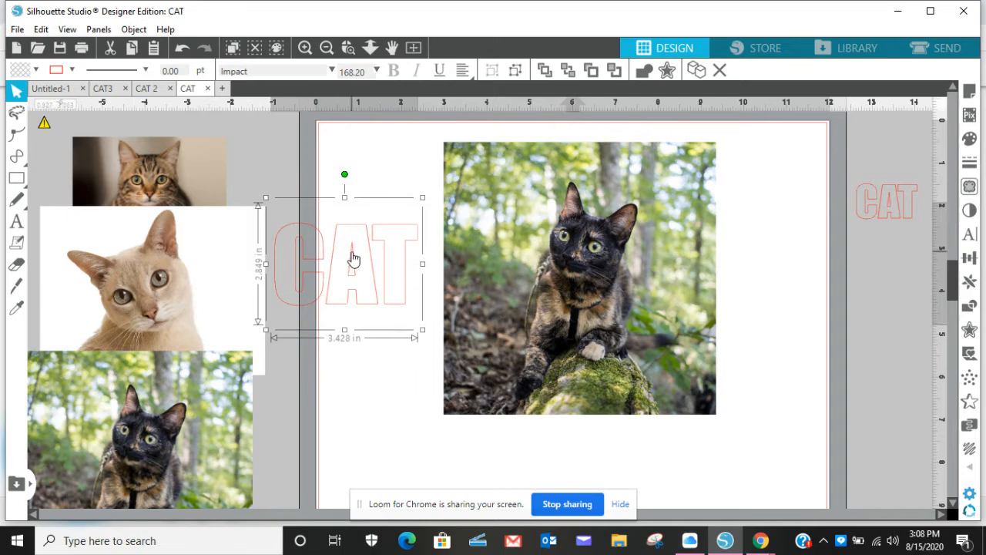
pyautogui.moveTo(408, 233); pyautogui.dragTo(590, 245)
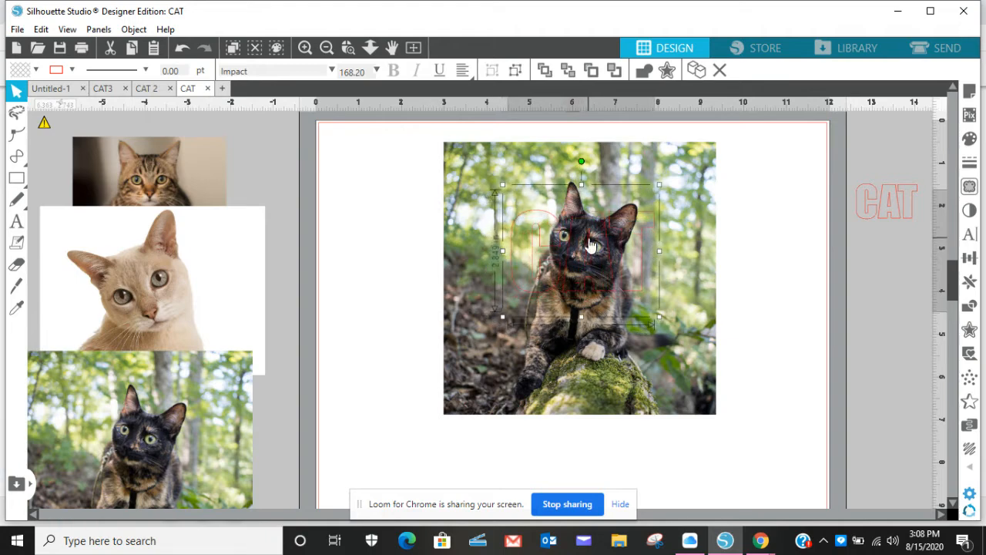
# Step: Enlarge the forest cat photo to about 8.07 in square and reposition it so the face lies behind the text
pyautogui.click(712, 346)
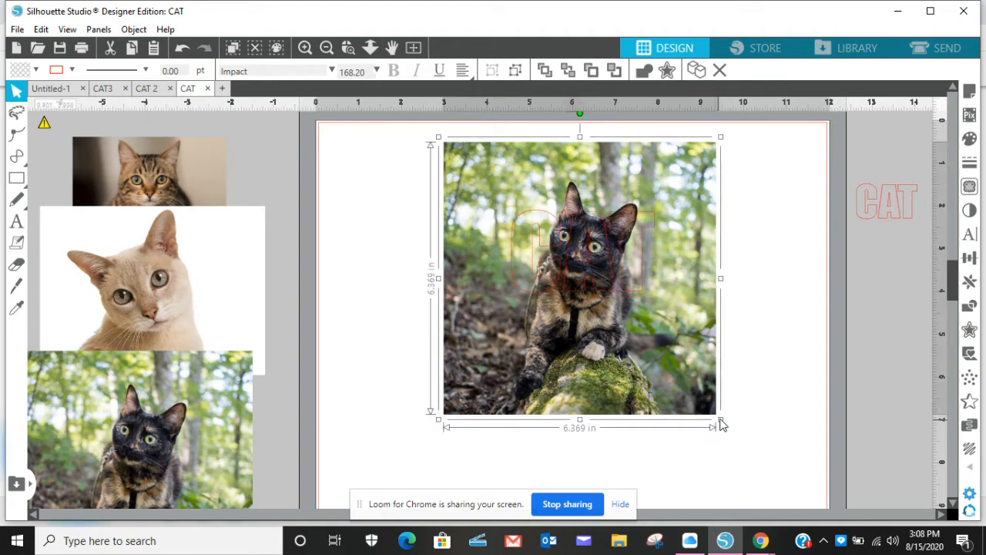
pyautogui.moveTo(719, 418); pyautogui.dragTo(819, 457)
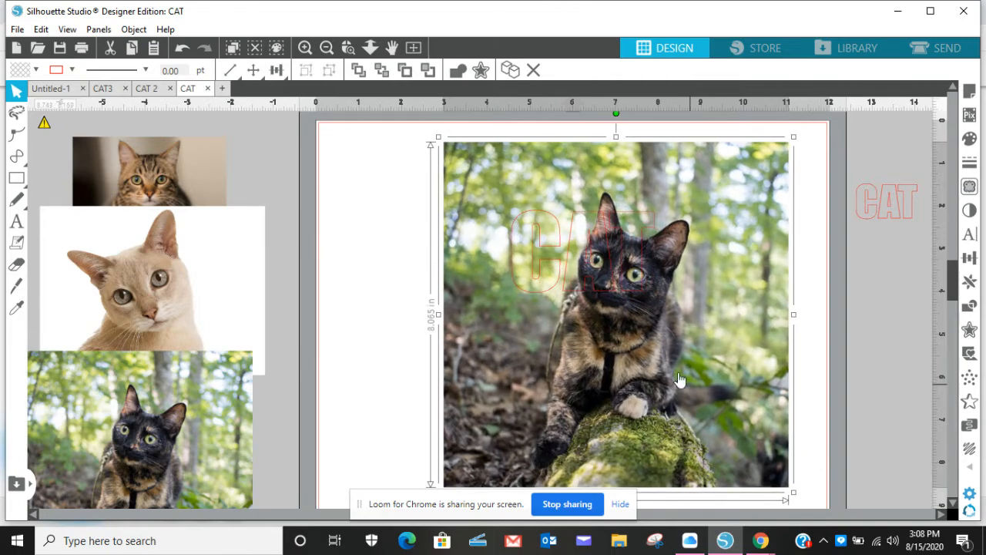
pyautogui.moveTo(671, 365); pyautogui.dragTo(638, 351)
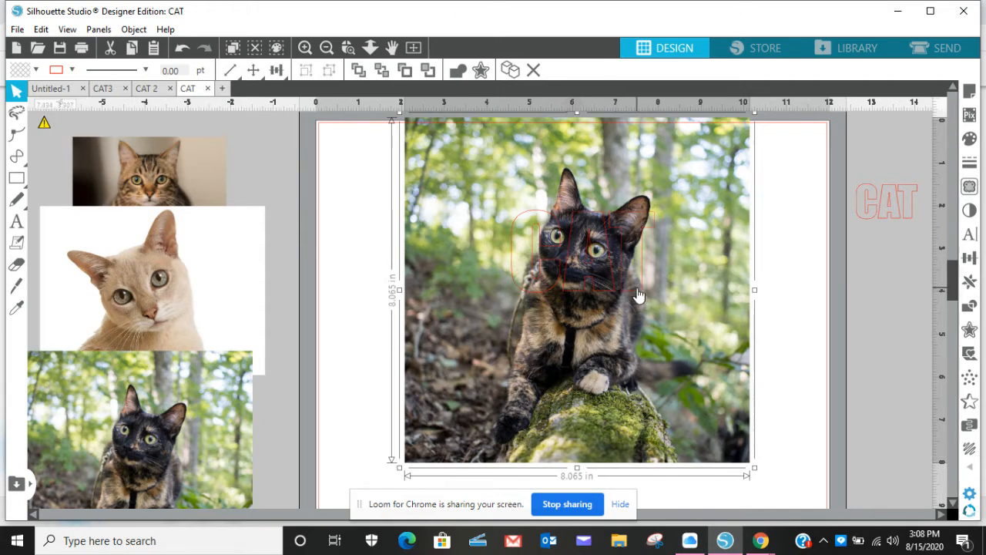
# Step: Crop the forest cat photo to the overlapping CAT text and shift the cropped lettering slightly left
pyautogui.click(818, 275)
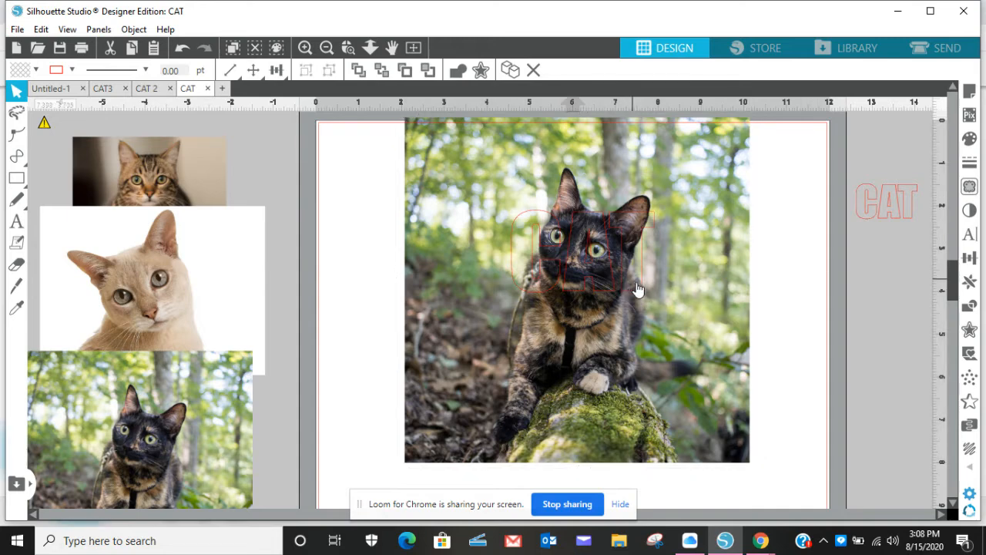
pyautogui.click(639, 289)
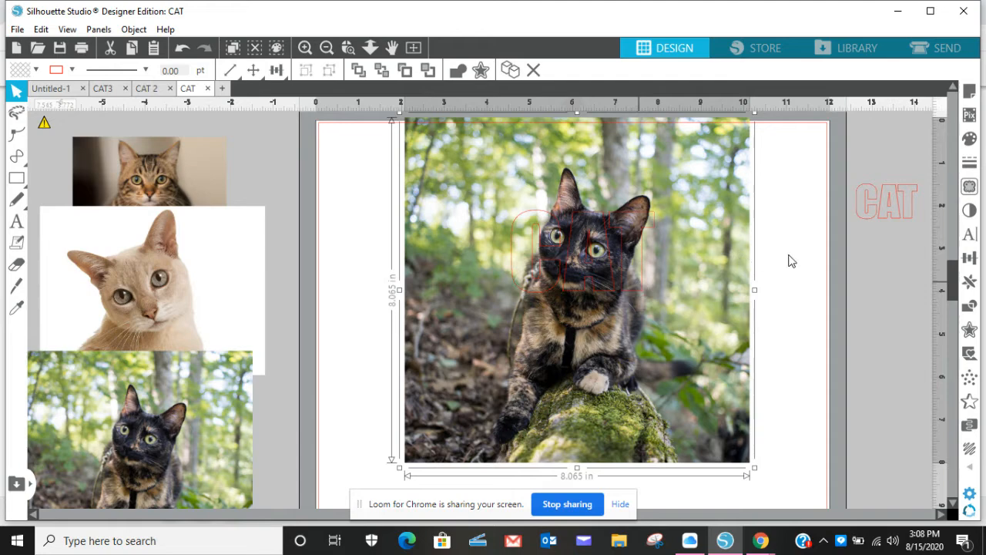
pyautogui.click(373, 195)
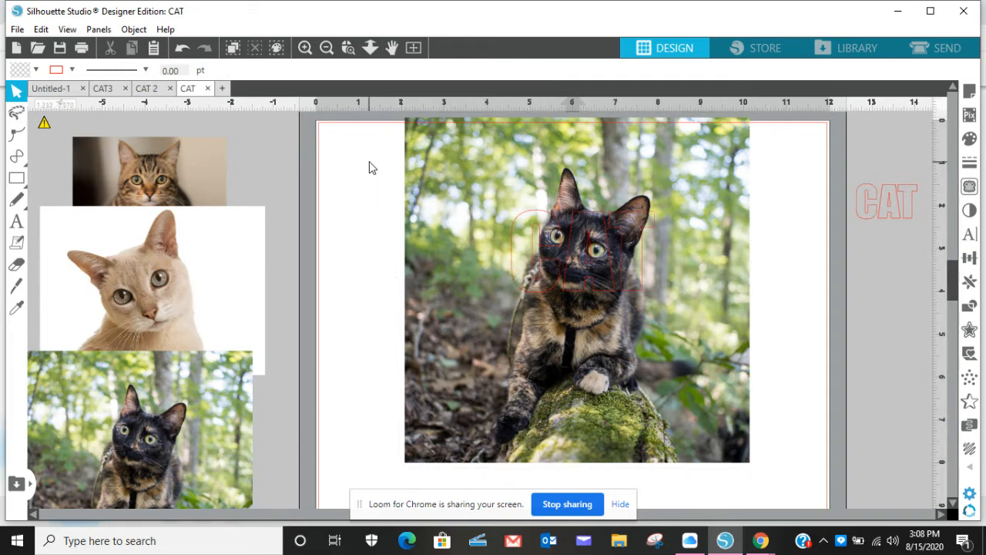
pyautogui.moveTo(402, 182); pyautogui.dragTo(625, 285)
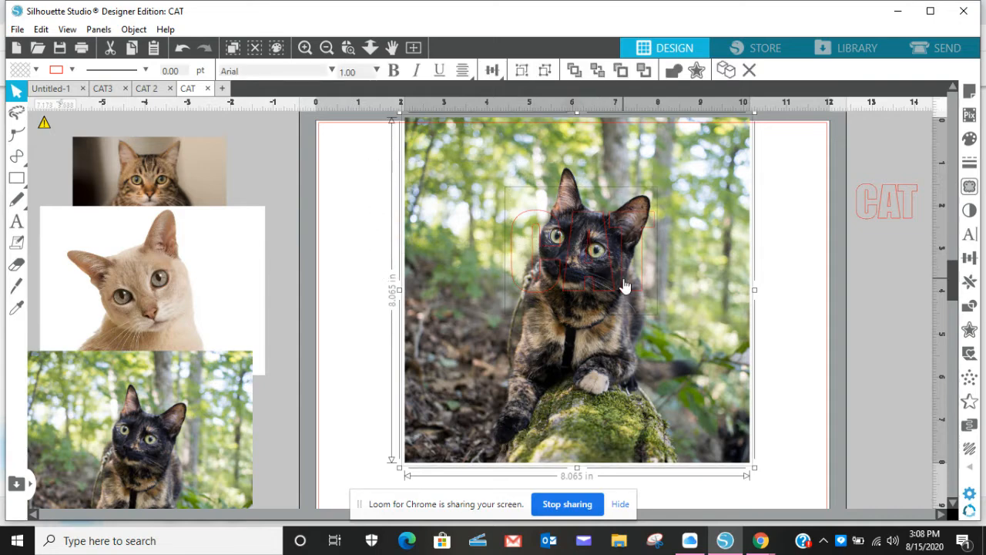
pyautogui.click(969, 307)
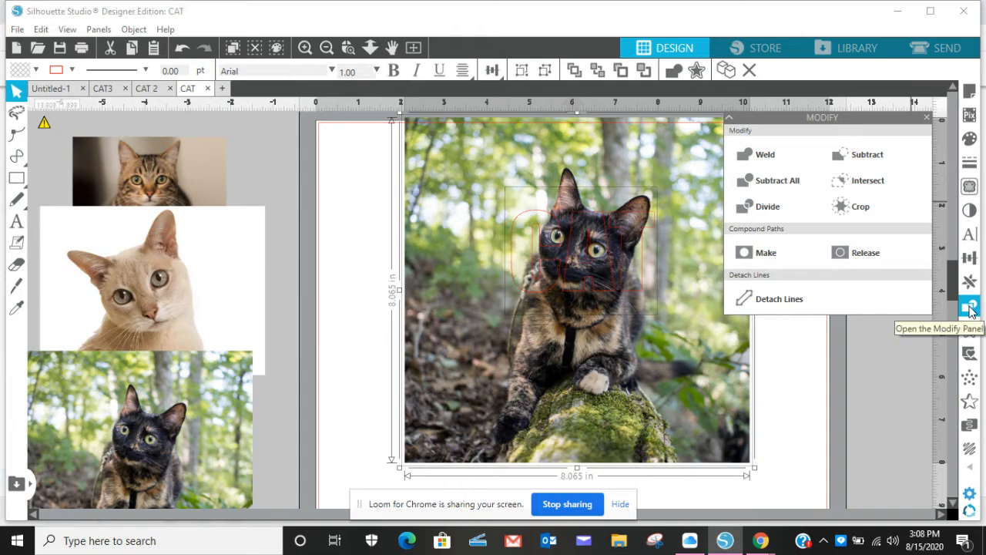
pyautogui.click(861, 211)
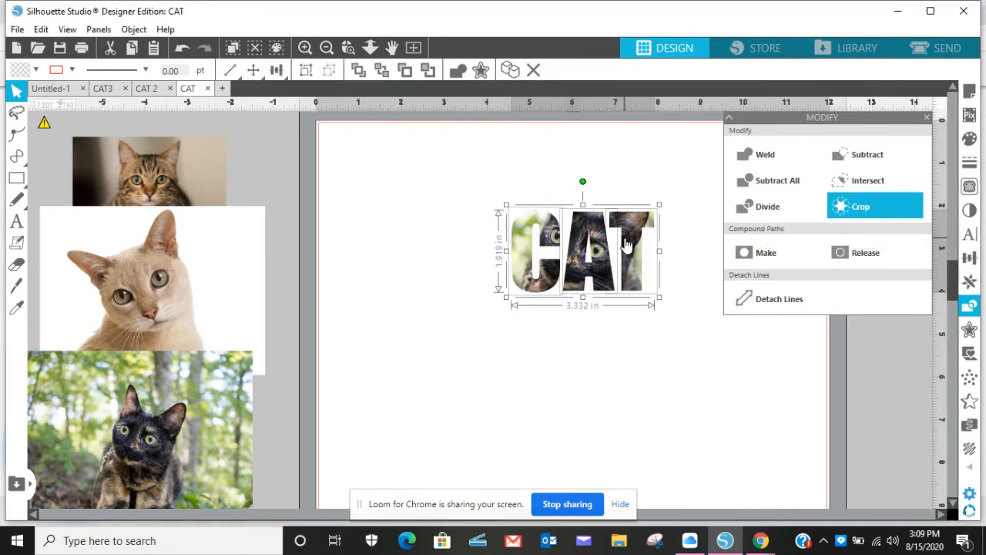
pyautogui.moveTo(626, 245); pyautogui.dragTo(604, 244)
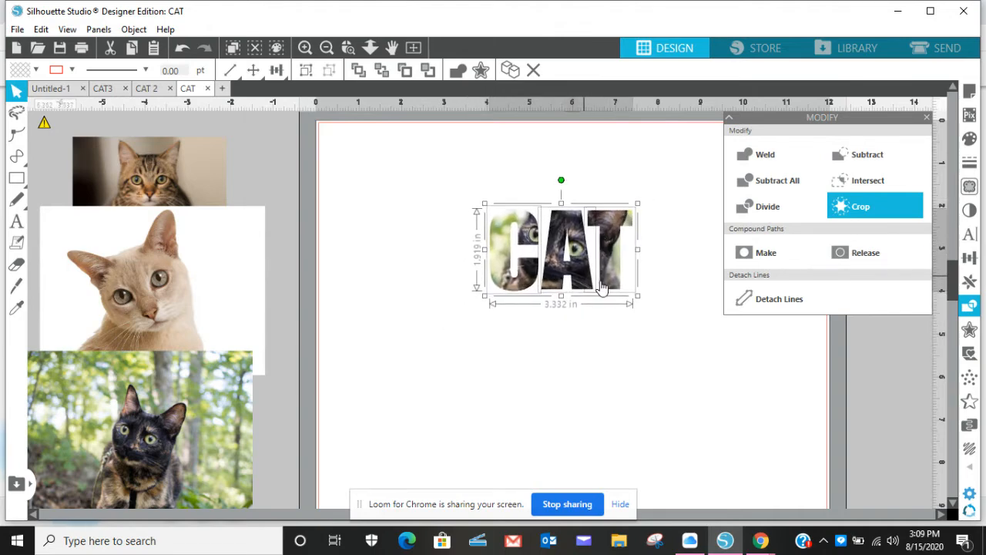
pyautogui.click(542, 334)
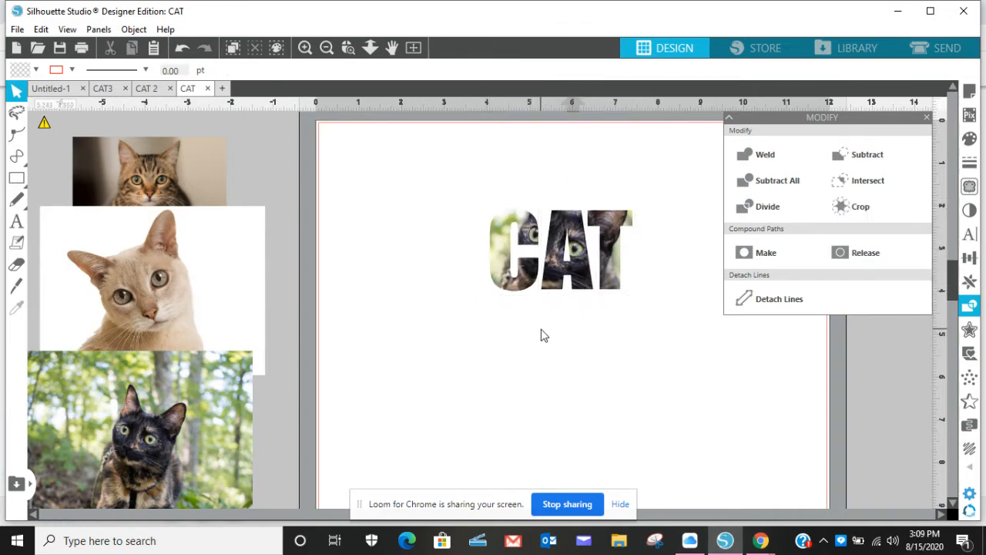
# Step: Move the cropped letter A out of the word on its own and undo the move
pyautogui.moveTo(578, 286)
pyautogui.mouseDown()
pyautogui.moveTo(570, 343)
pyautogui.moveTo(574, 299)
pyautogui.mouseUp()
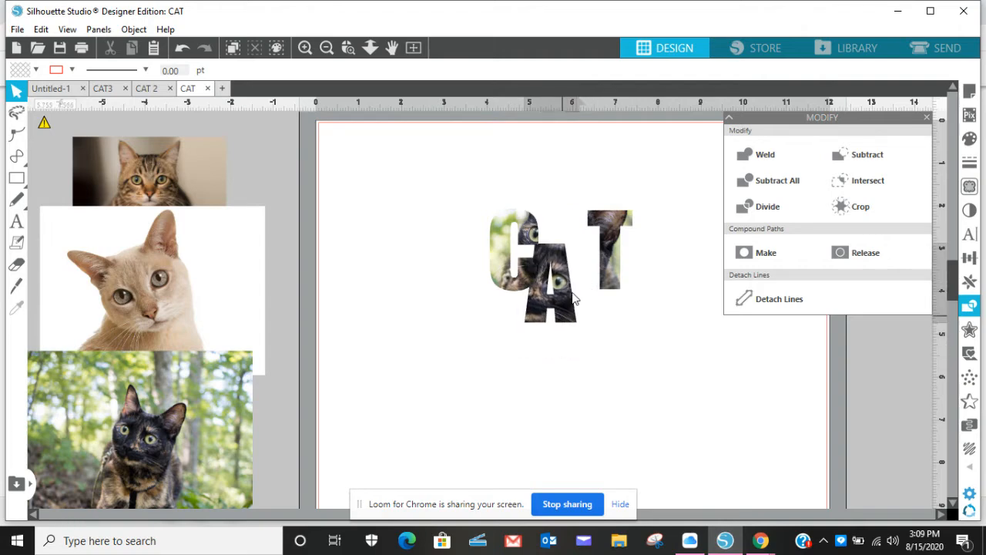
pyautogui.hotkey('ctrl', 'z')
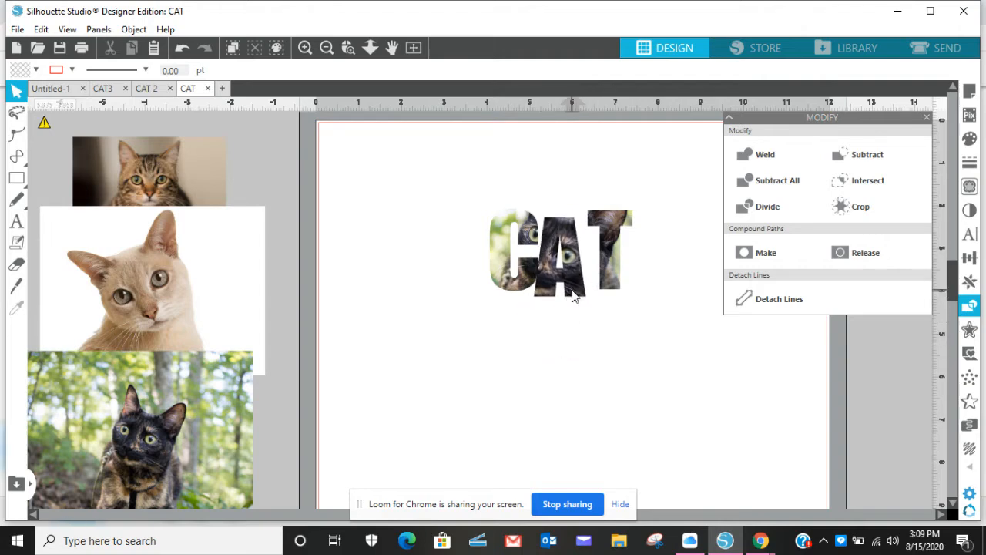
pyautogui.click(184, 51)
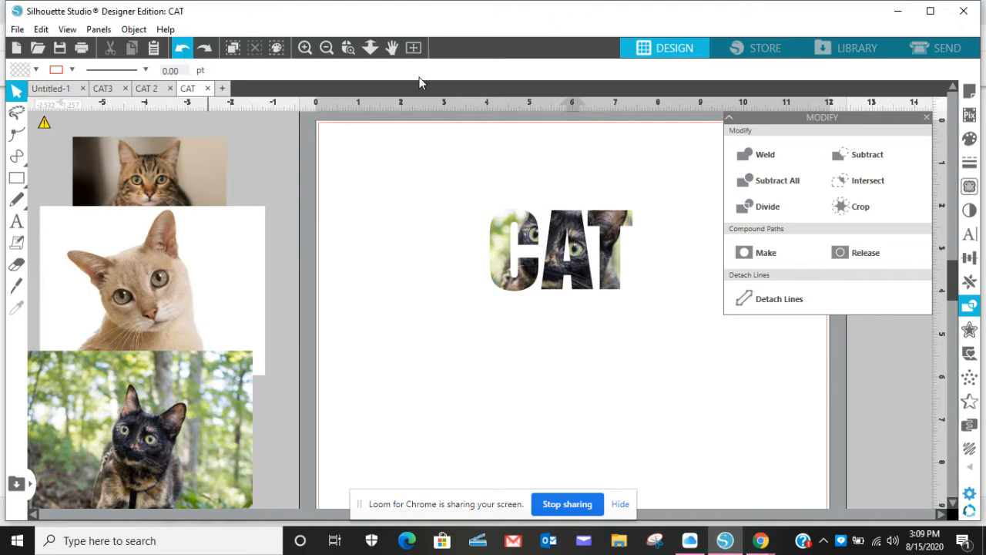
# Step: Group the three photo-filled letters of CAT into one object
pyautogui.moveTo(473, 201); pyautogui.dragTo(594, 283)
pyautogui.rightClick(594, 282)
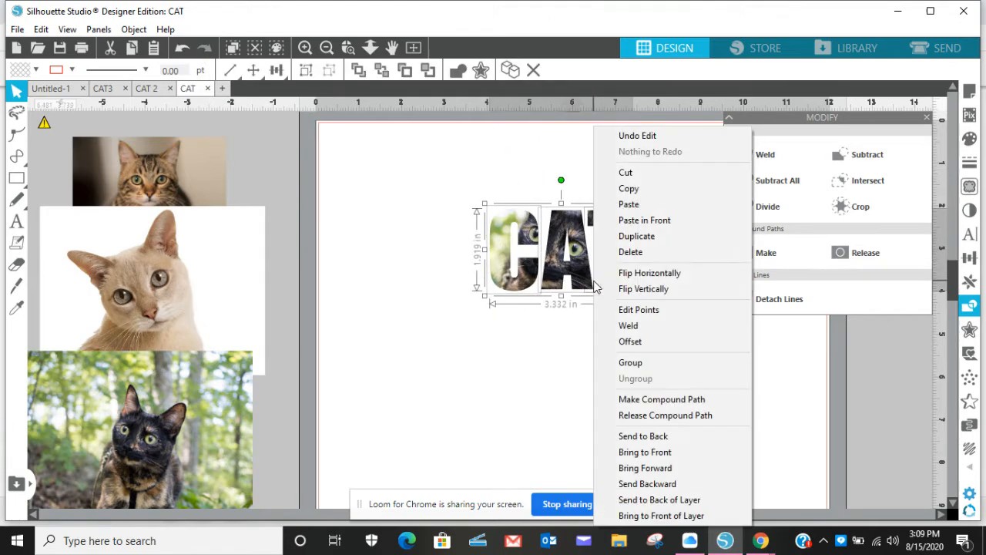
pyautogui.click(630, 363)
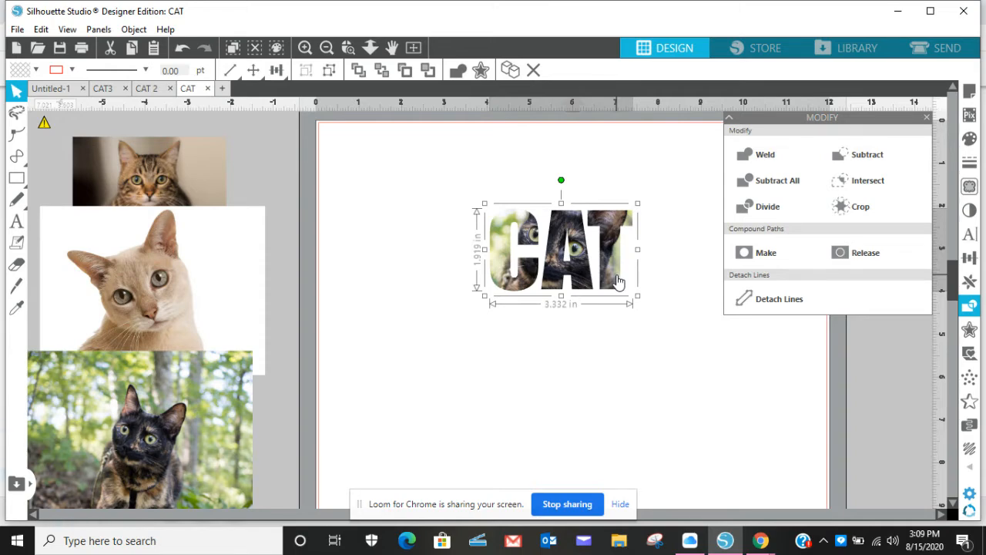
# Step: Offset the grouped photo-filled CAT lettering by 0.095 in with rounded corners
pyautogui.rightClick(617, 281)
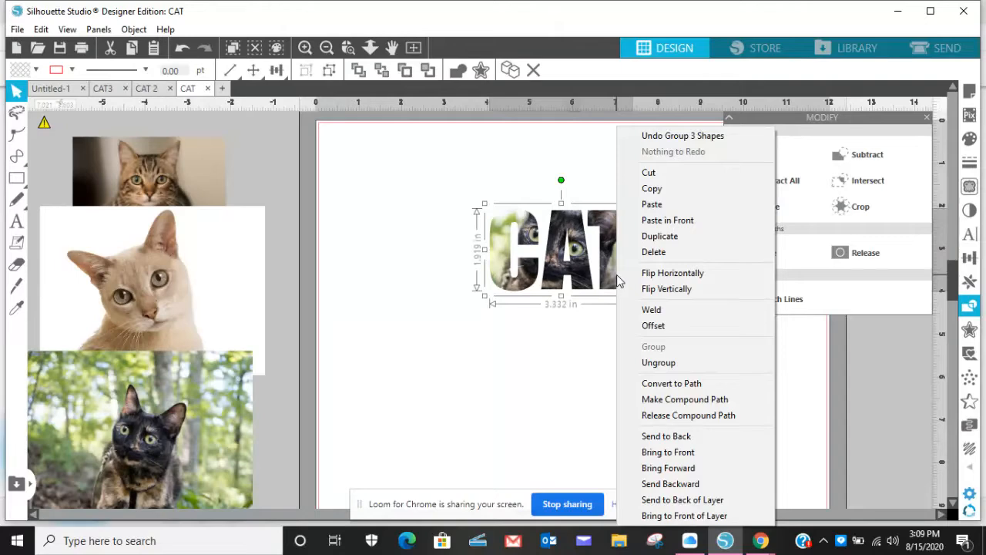
pyautogui.click(634, 325)
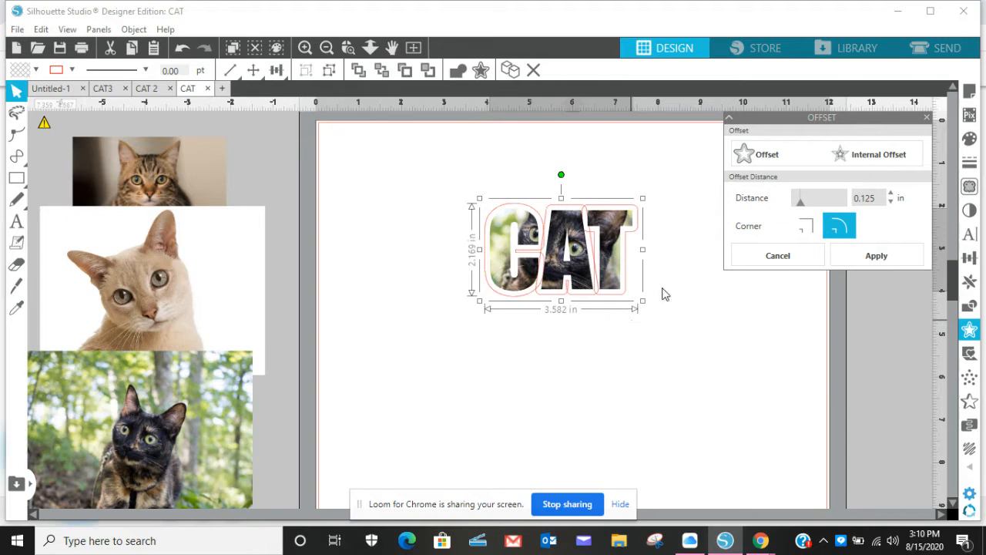
pyautogui.click(891, 202)
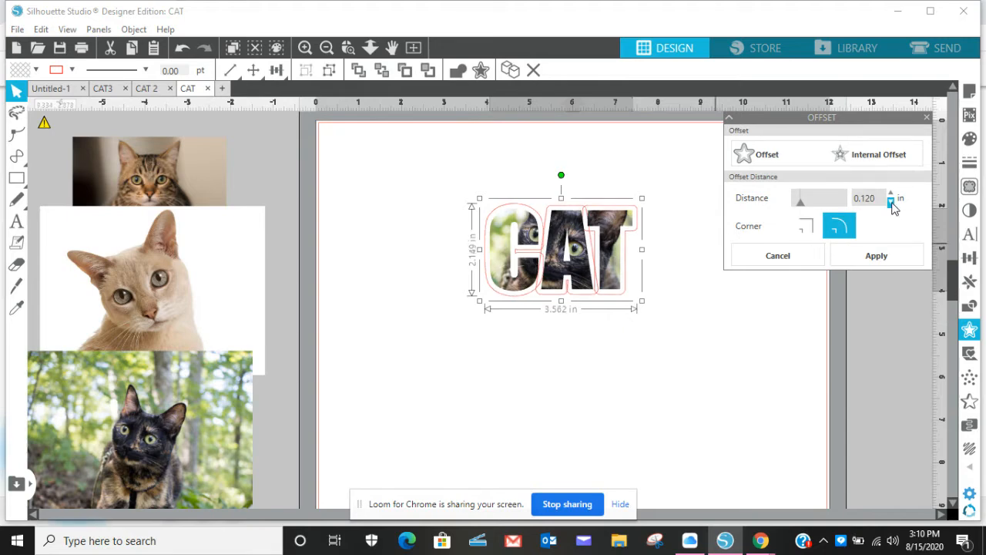
pyautogui.click(891, 202)
pyautogui.click(891, 203)
pyautogui.click(892, 203)
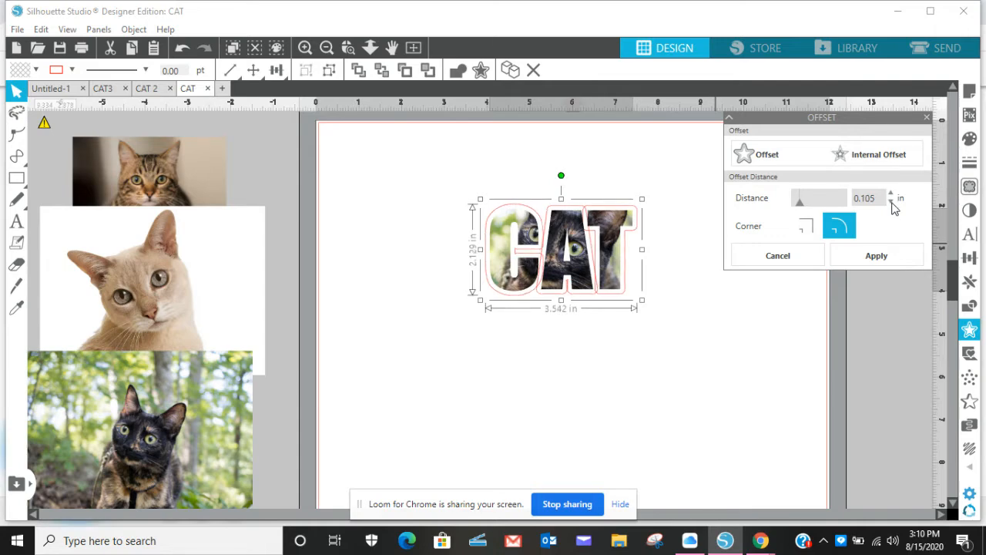
pyautogui.click(892, 204)
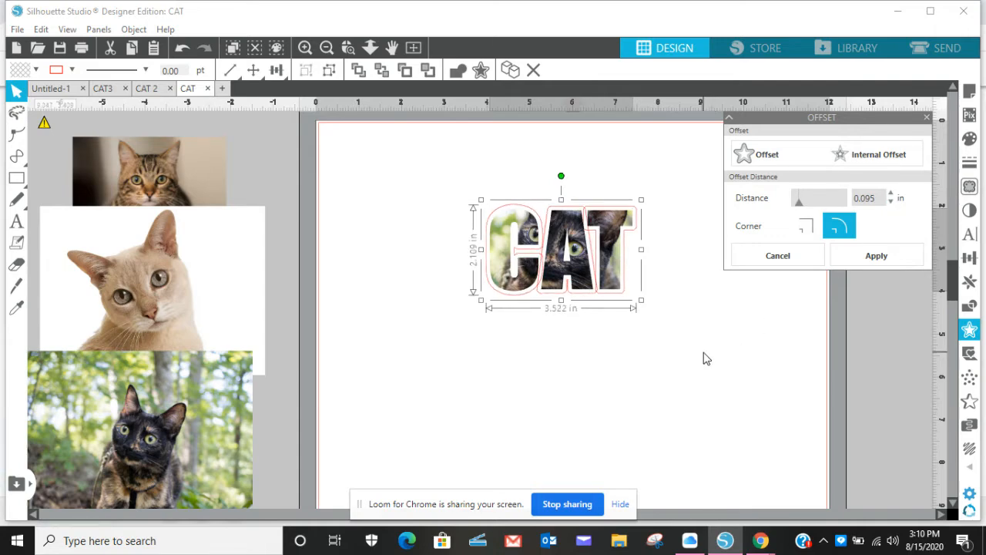
pyautogui.click(885, 254)
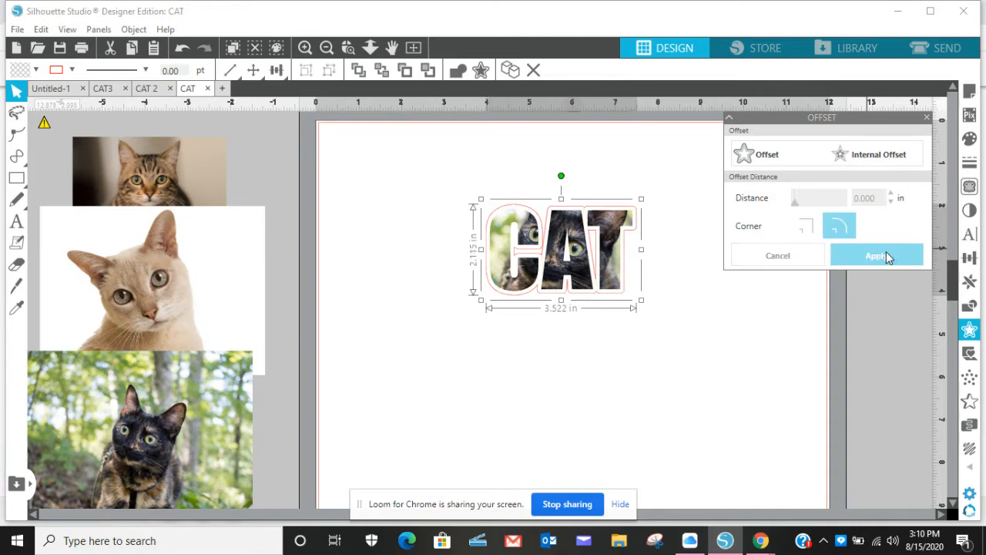
pyautogui.click(679, 326)
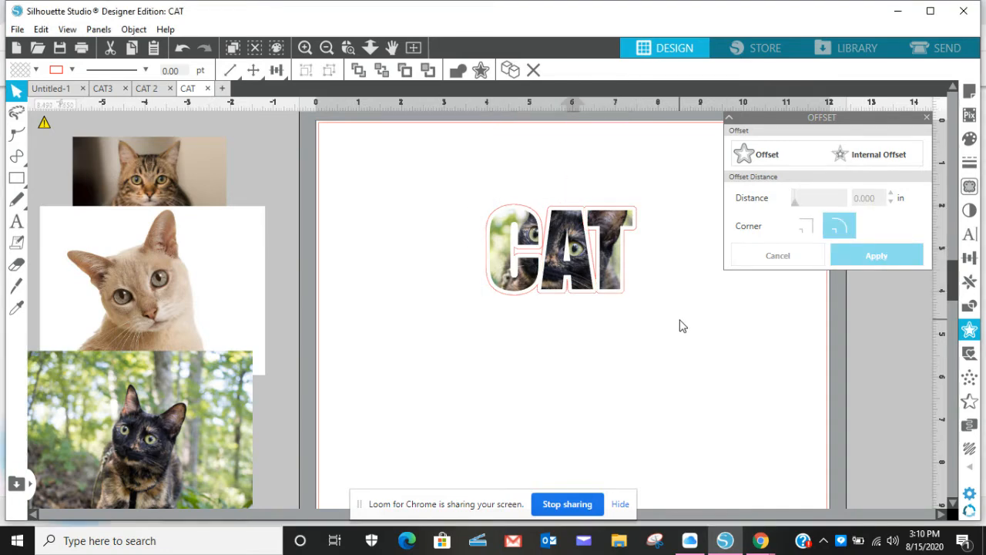
# Step: Try filling the photo-filled CAT lettering with red and undo the fill
pyautogui.click(622, 300)
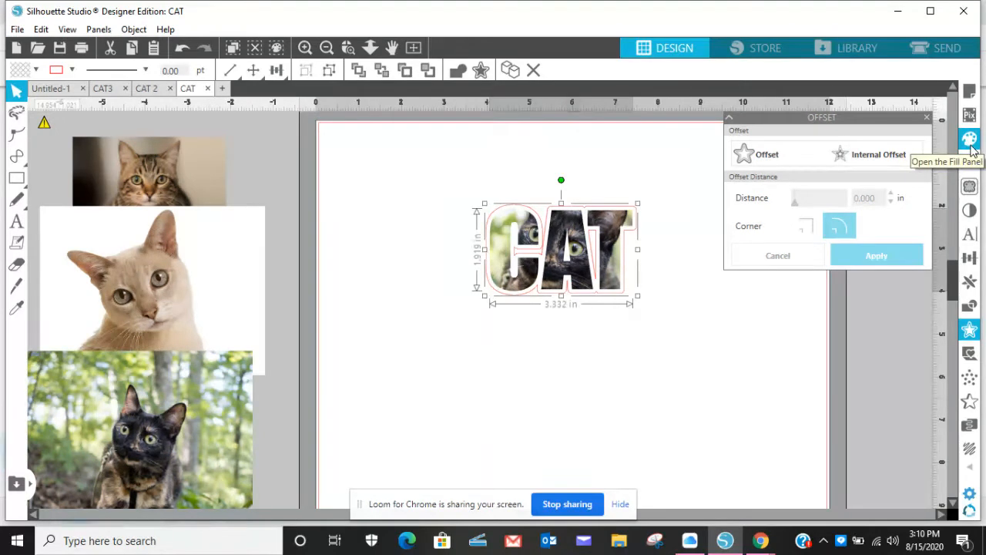
pyautogui.click(970, 148)
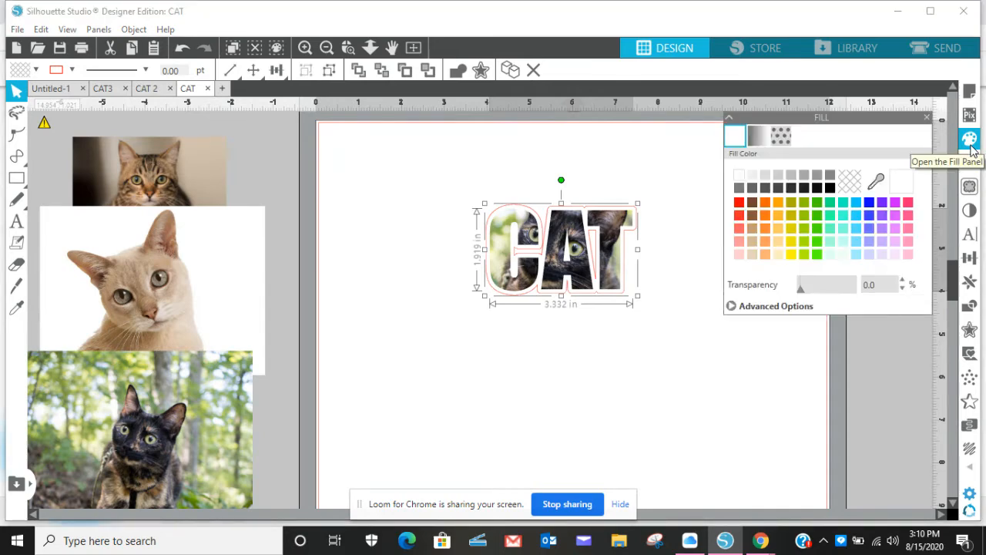
pyautogui.click(738, 203)
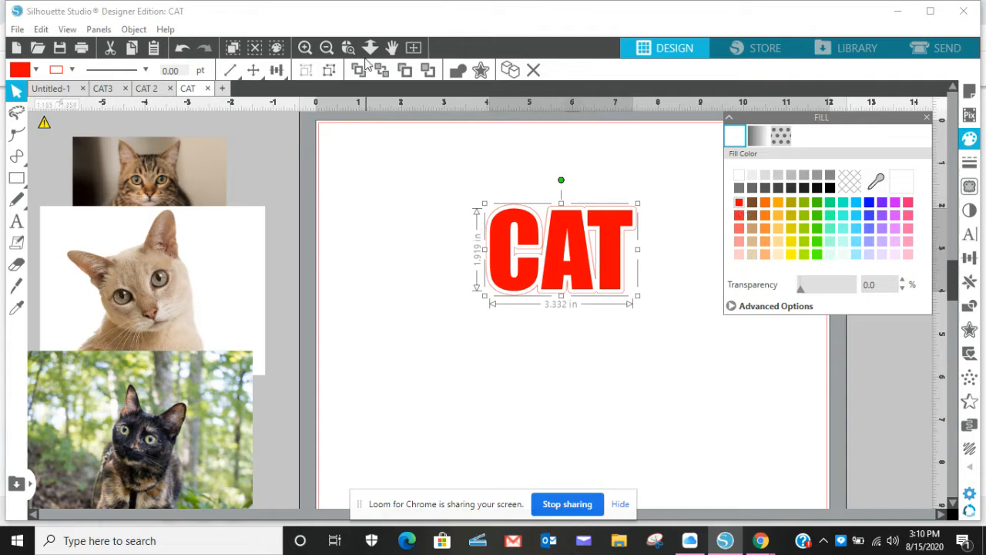
pyautogui.click(183, 48)
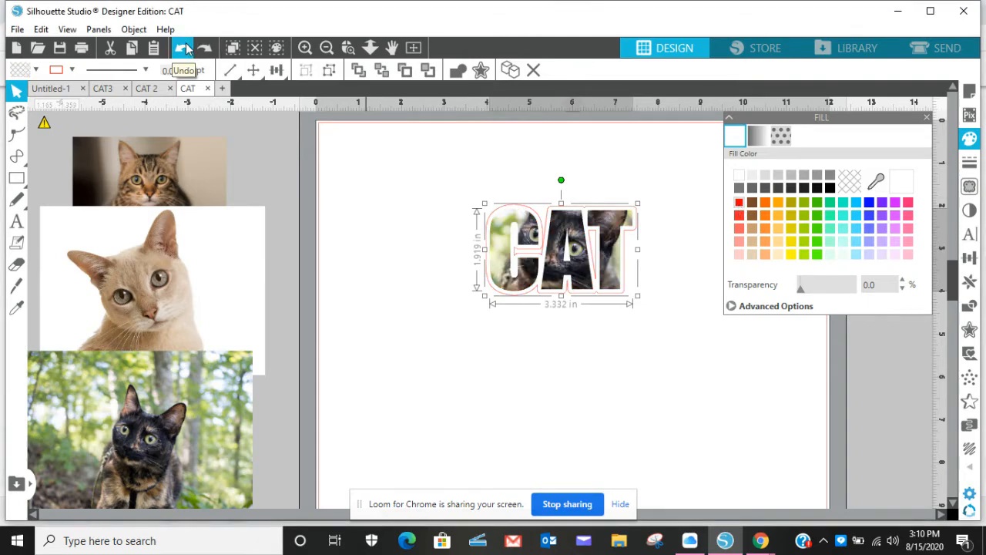
# Step: Fill the offset outline with solid red, moving the photo lettering aside and back on top of it
pyautogui.click(539, 321)
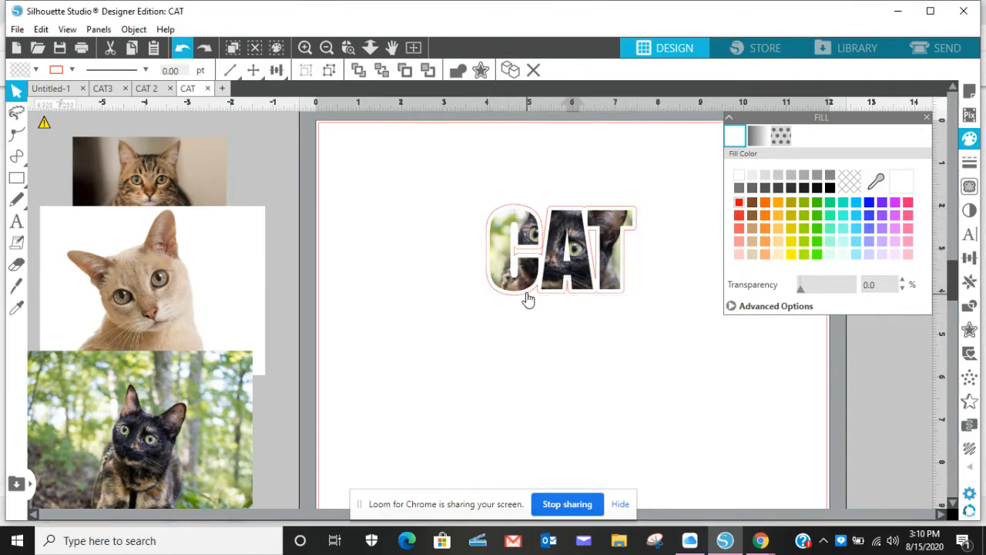
pyautogui.click(528, 299)
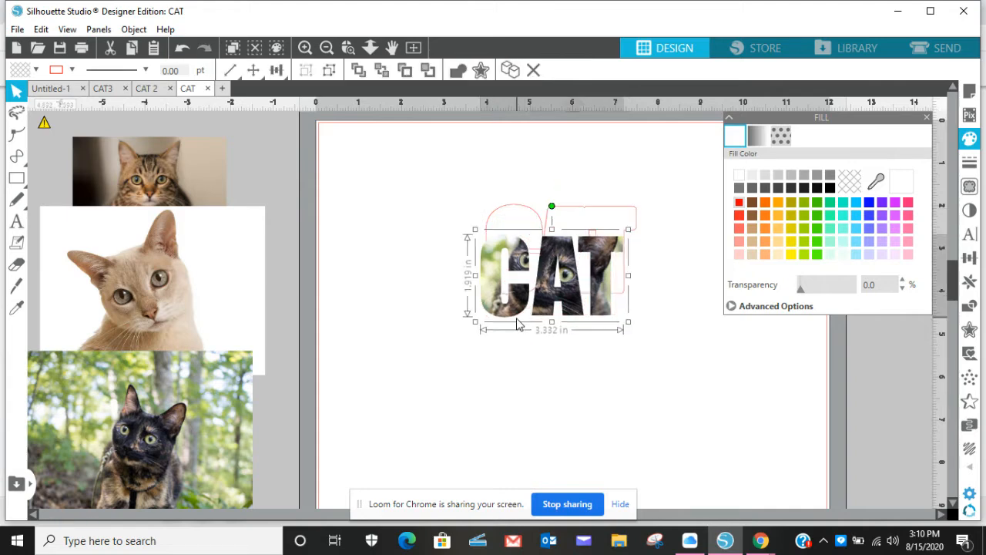
pyautogui.moveTo(527, 299); pyautogui.dragTo(496, 352)
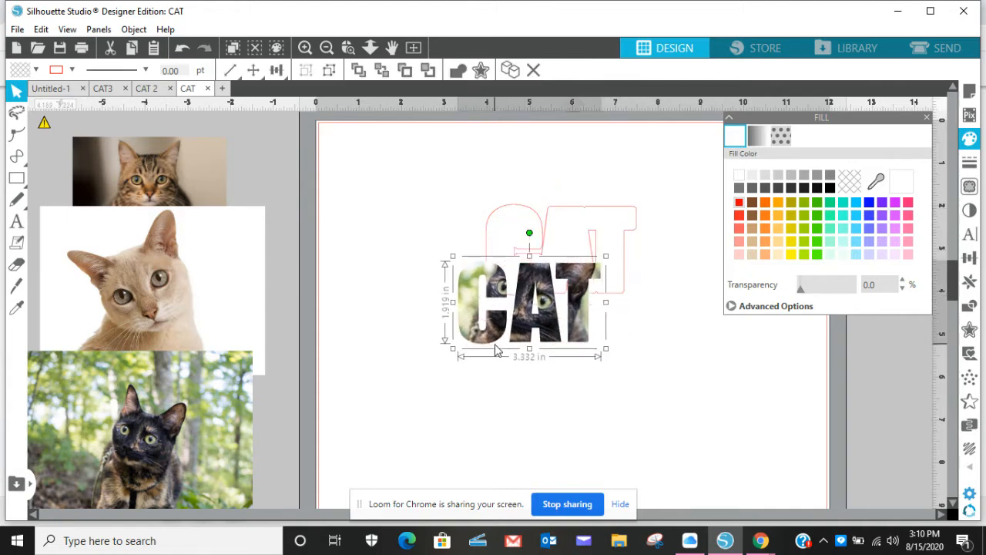
pyautogui.click(589, 220)
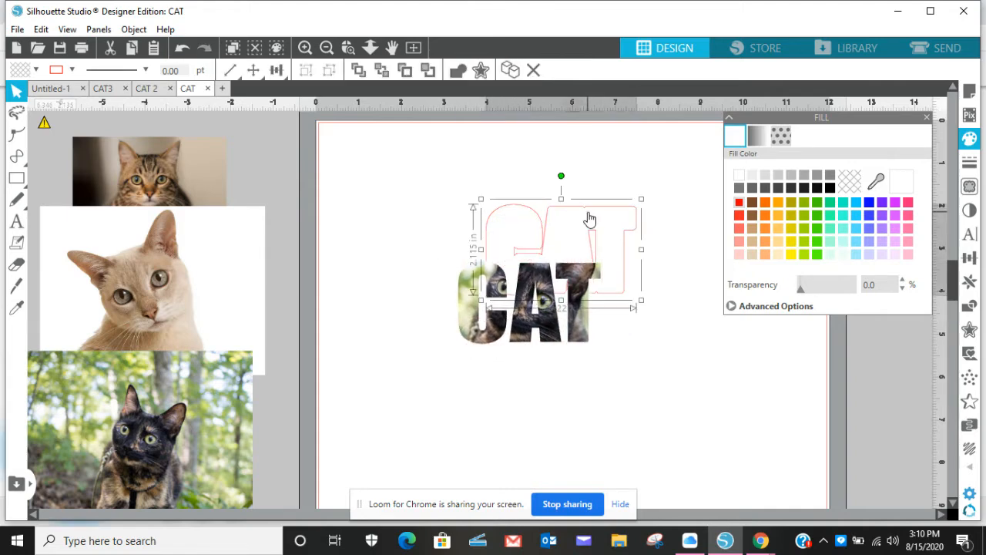
pyautogui.click(739, 206)
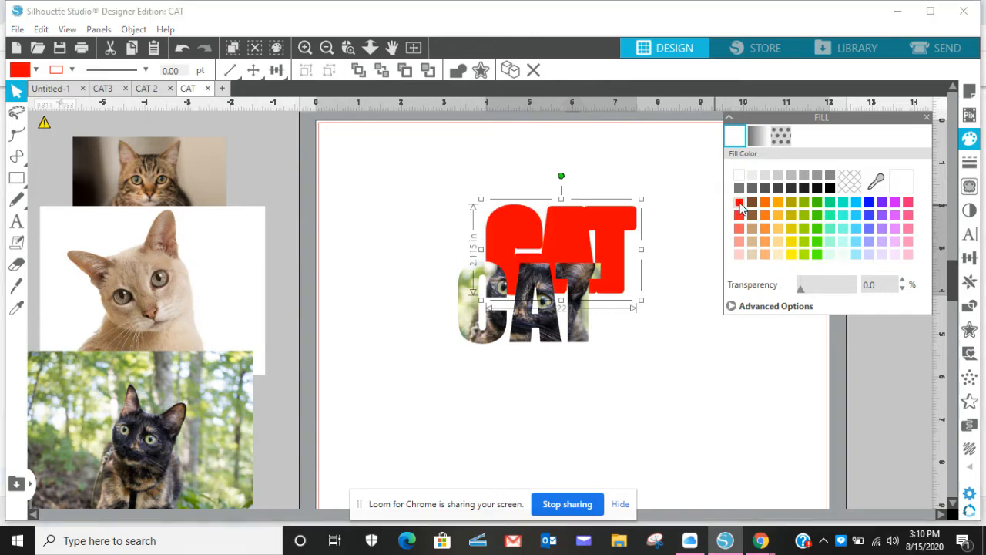
pyautogui.click(506, 385)
pyautogui.moveTo(555, 330); pyautogui.dragTo(577, 281)
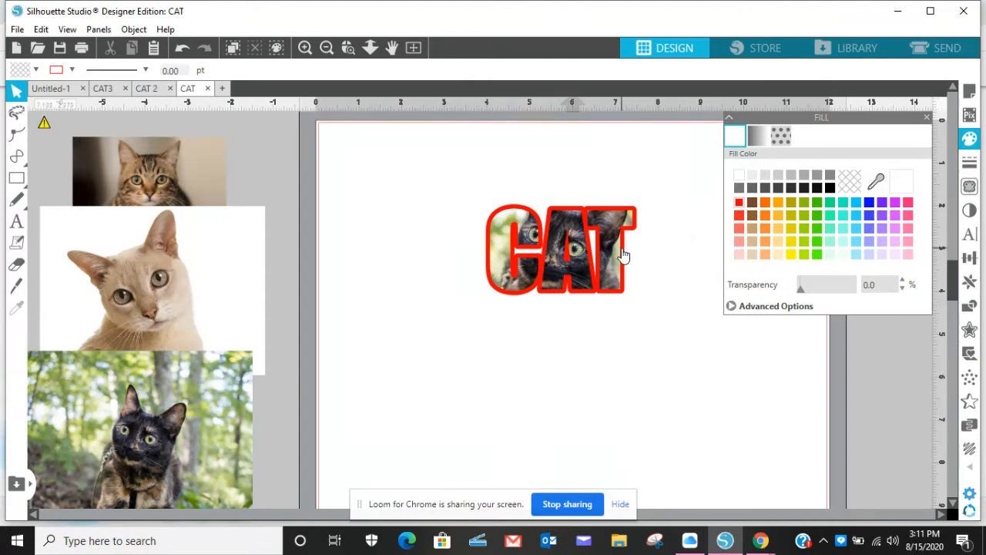
# Step: Move the red offset shape below the photo lettering and show its edit points
pyautogui.moveTo(623, 254); pyautogui.dragTo(571, 348)
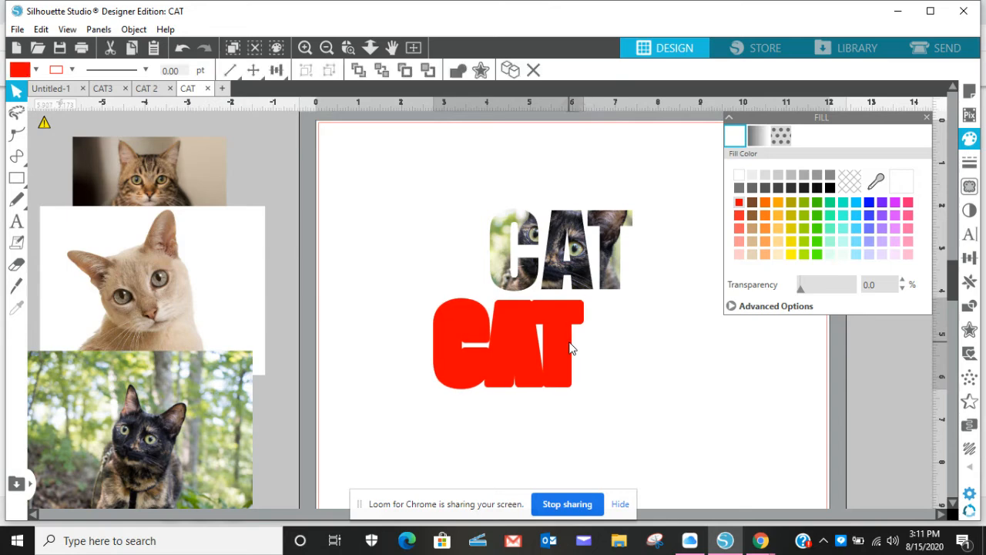
pyautogui.doubleClick(570, 349)
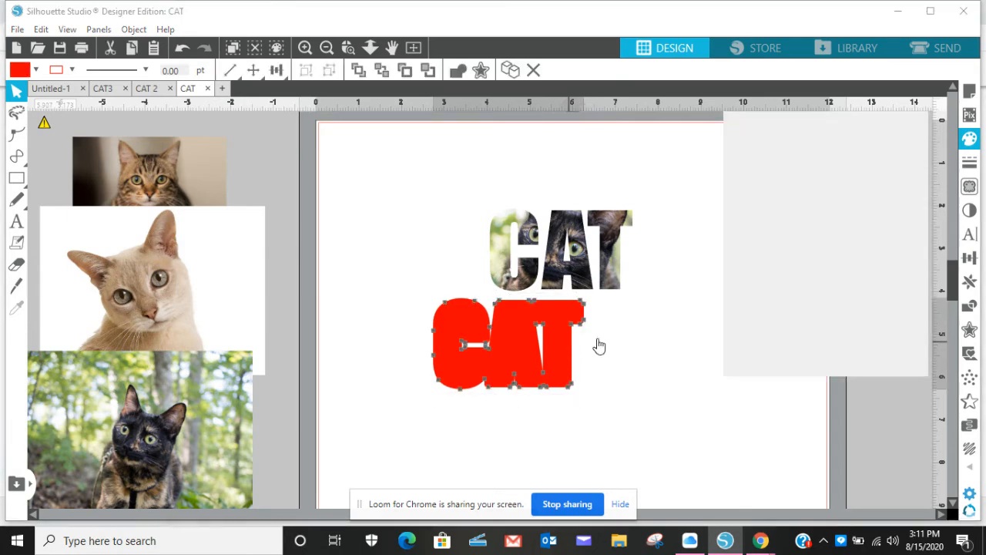
pyautogui.click(650, 340)
pyautogui.doubleClick(566, 352)
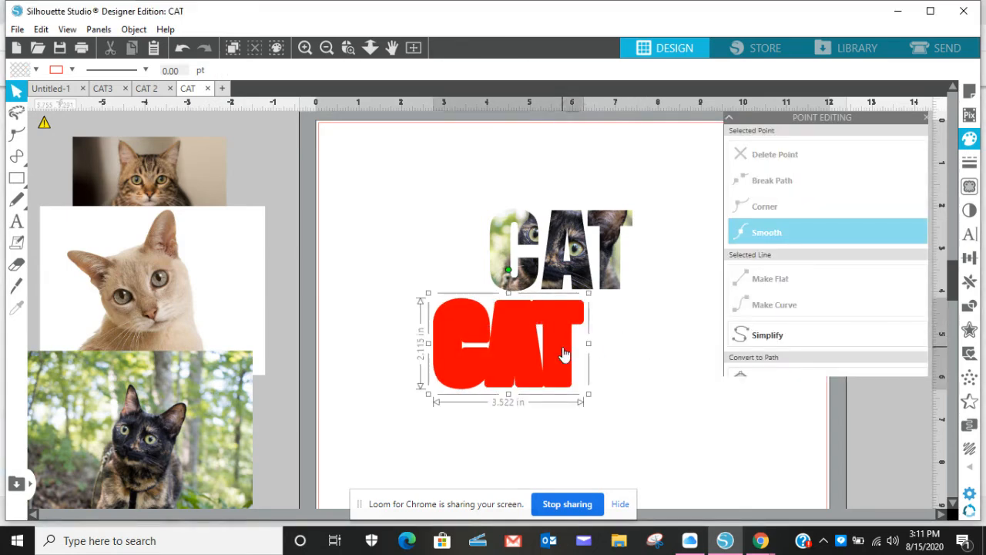
pyautogui.moveTo(564, 354); pyautogui.dragTo(563, 357)
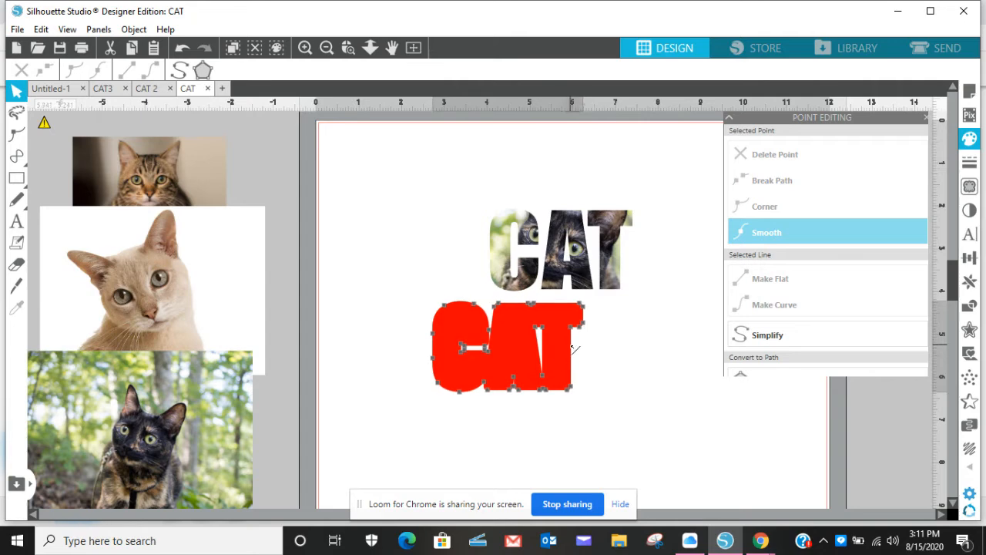
pyautogui.click(570, 344)
# Step: Move the photo lettering slightly up the page and move the red offset off the page onto the forest cat photo
pyautogui.click(605, 275)
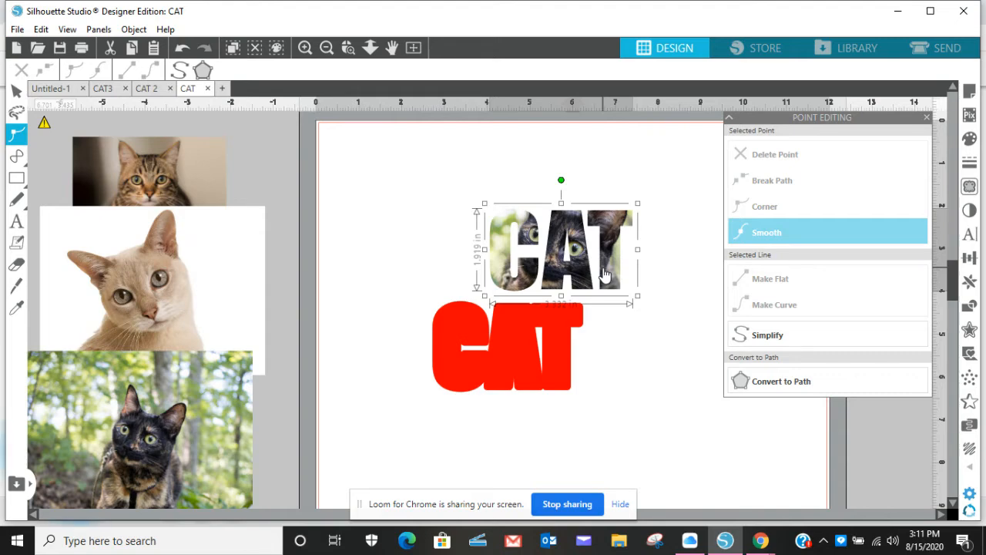
pyautogui.moveTo(605, 275); pyautogui.dragTo(593, 245)
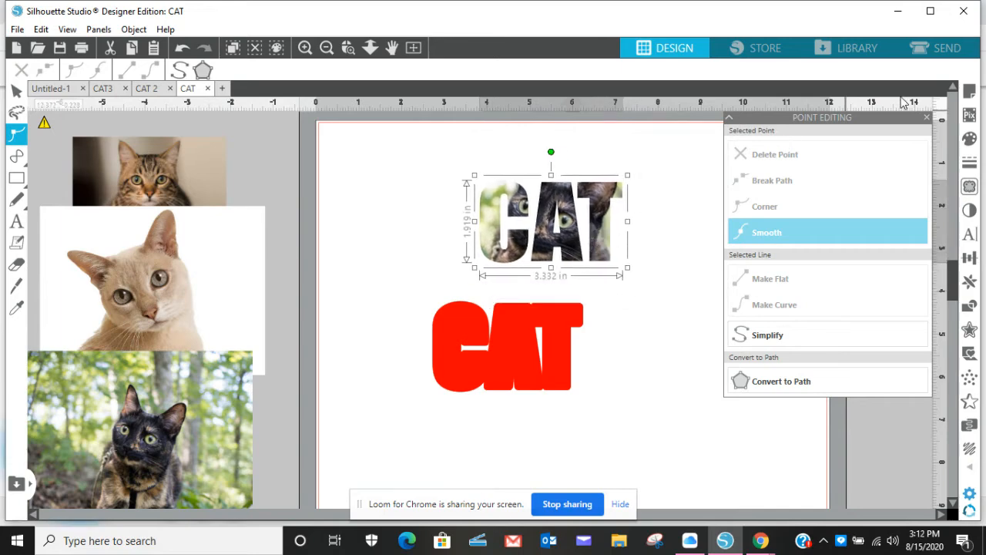
pyautogui.click(927, 120)
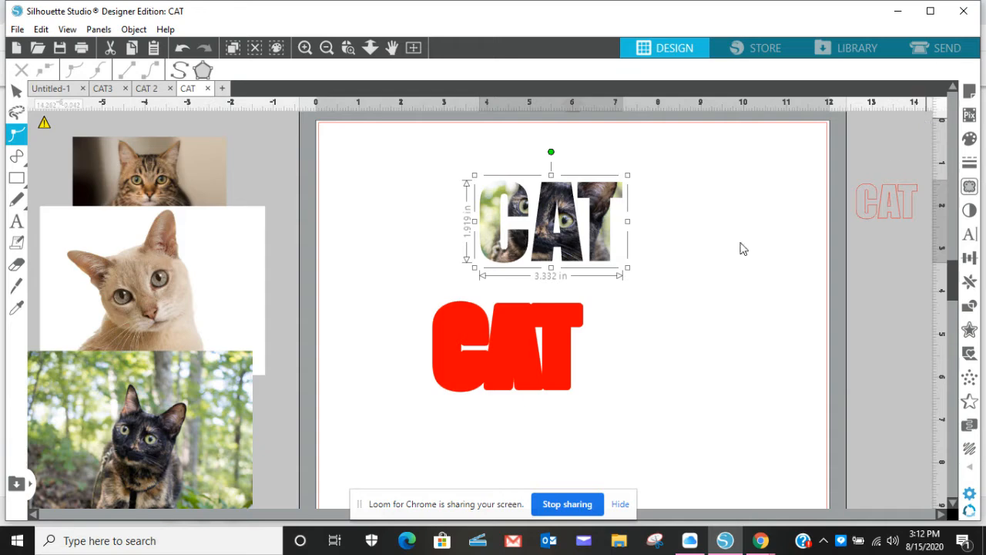
pyautogui.moveTo(543, 382); pyautogui.dragTo(234, 479)
# Step: Set the custom page width to 8.5 in
pyautogui.click(974, 94)
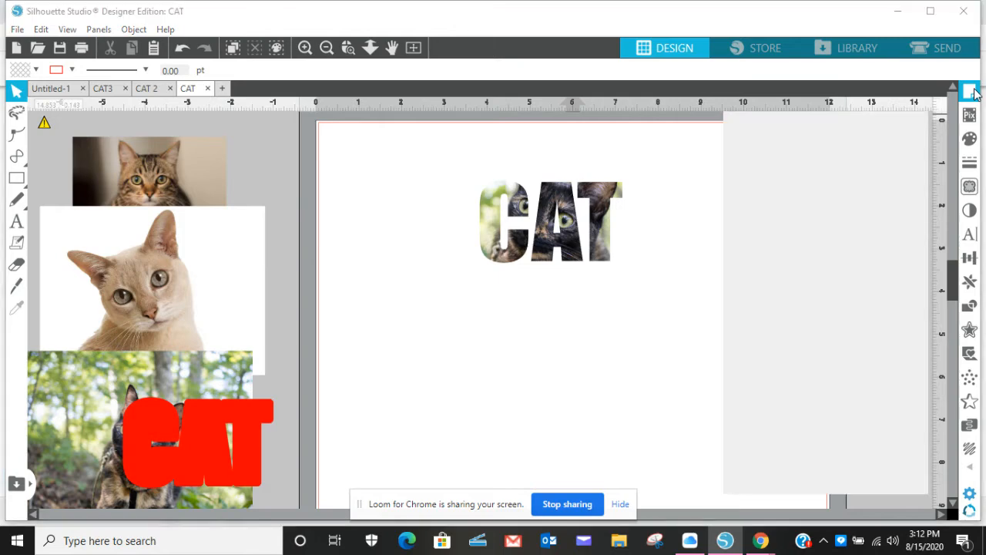
pyautogui.hotkey('ctrl', 'z')
pyautogui.hotkey('ctrl', 'y')
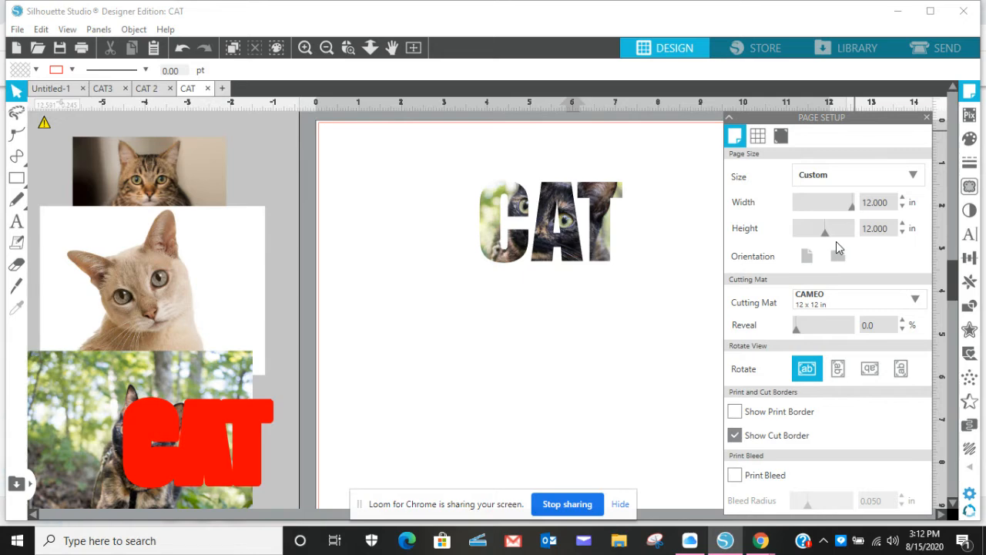
pyautogui.doubleClick(888, 201)
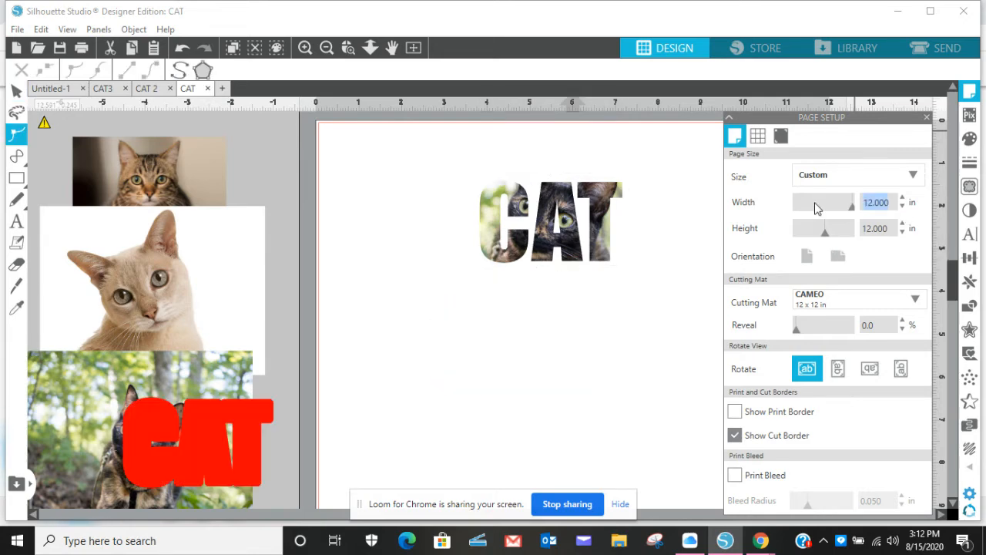
pyautogui.write('7.5')
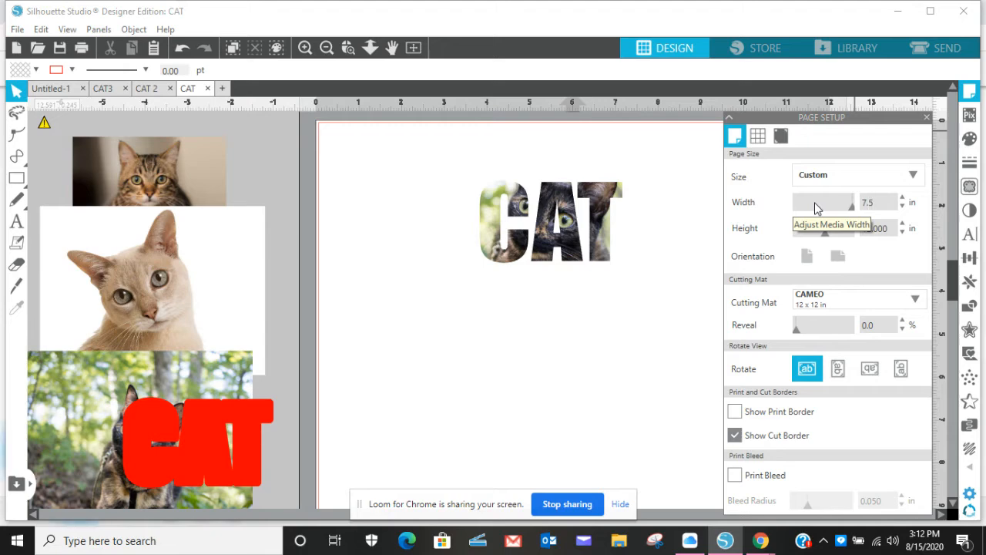
pyautogui.press('BackSpace')
pyautogui.press('BackSpace')
pyautogui.press('BackSpace')
pyautogui.write('8.5')
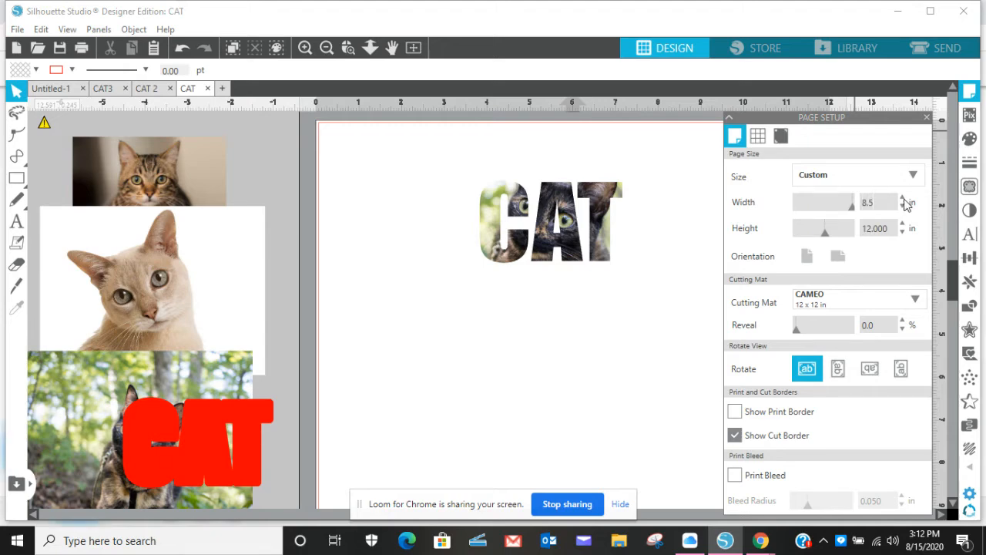
pyautogui.press('Return')
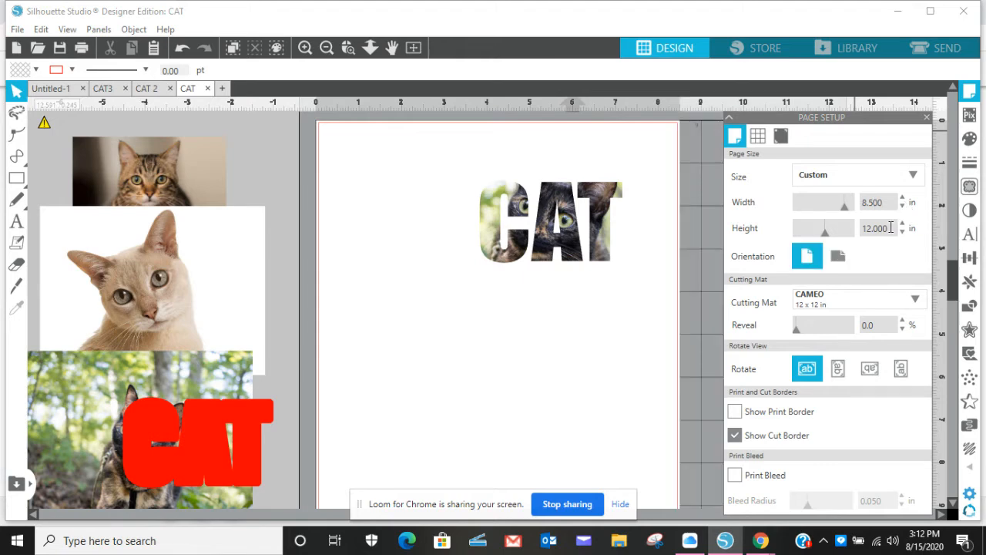
# Step: Set the page height to 11 in in portrait orientation and show the print border
pyautogui.click(890, 227)
pyautogui.click(816, 258)
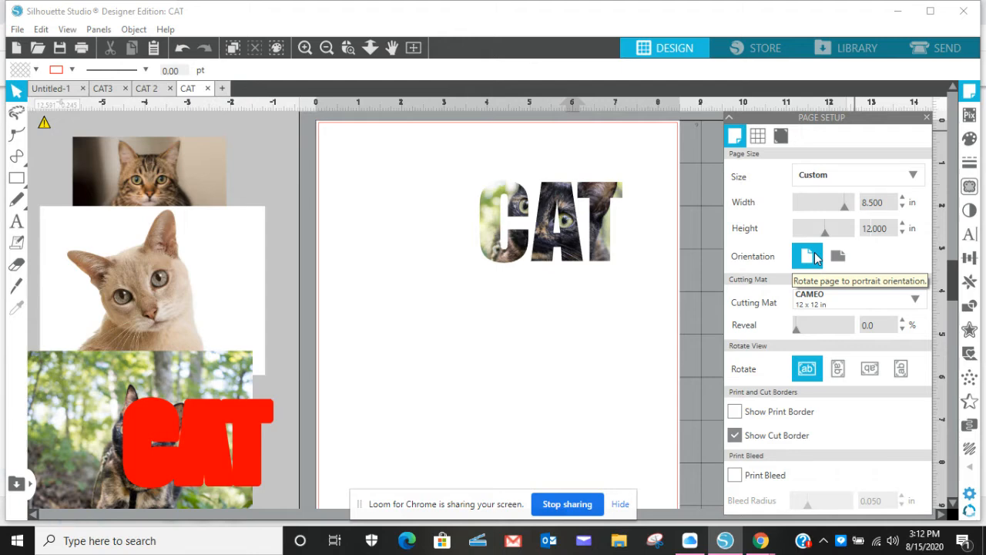
pyautogui.press('BackSpace')
pyautogui.write('11')
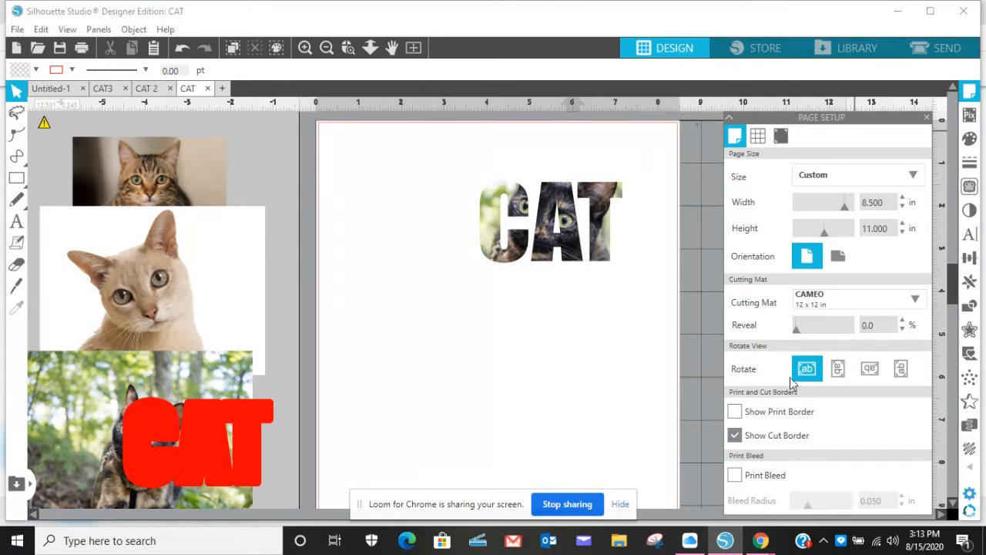
pyautogui.click(735, 414)
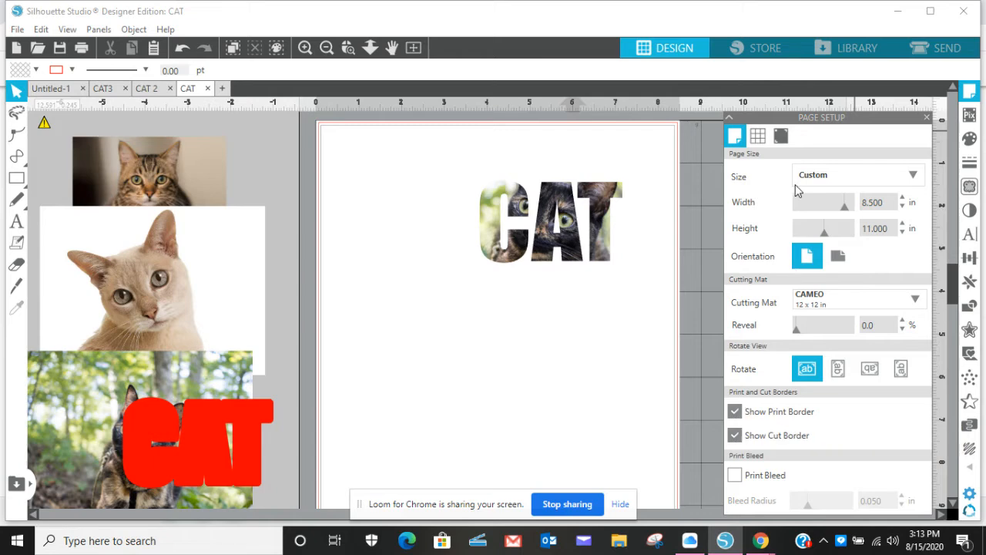
# Step: Turn on Type 1 registration marks (CAMEO, Portrait, Curio) for the page
pyautogui.click(780, 137)
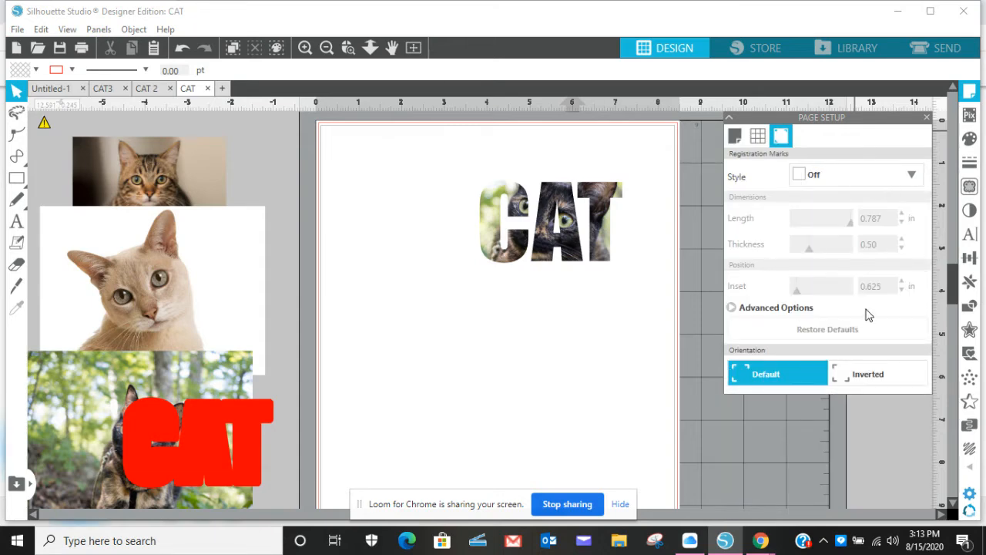
pyautogui.click(911, 175)
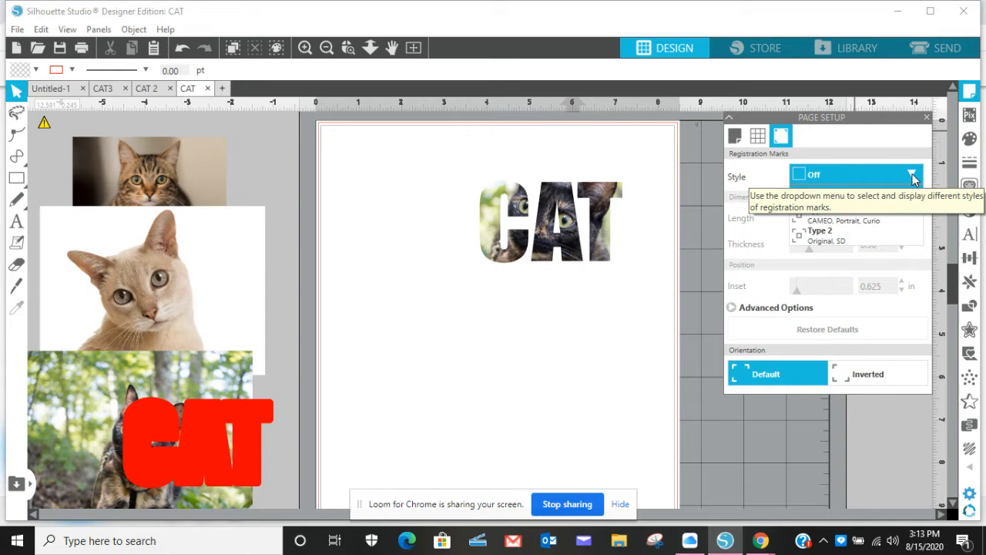
pyautogui.click(855, 221)
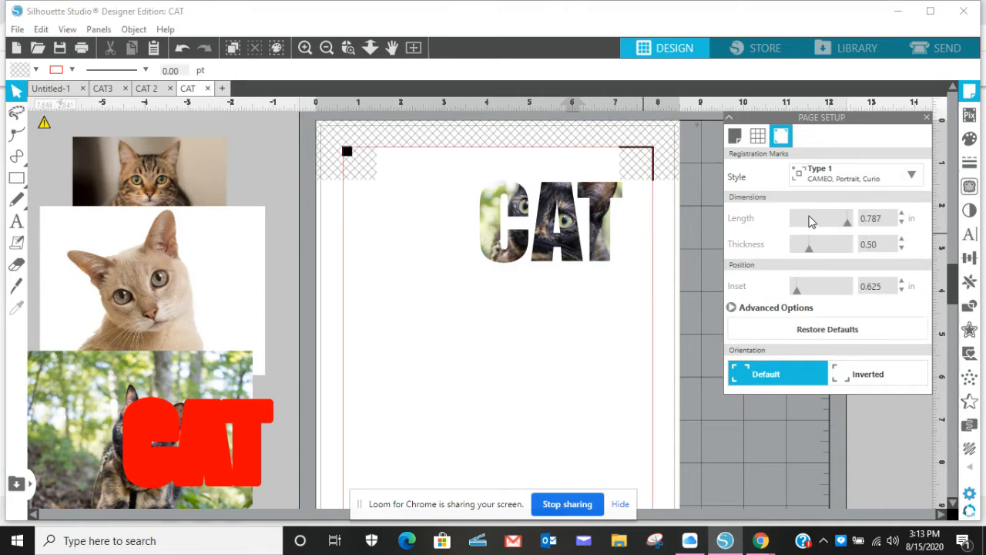
pyautogui.click(929, 118)
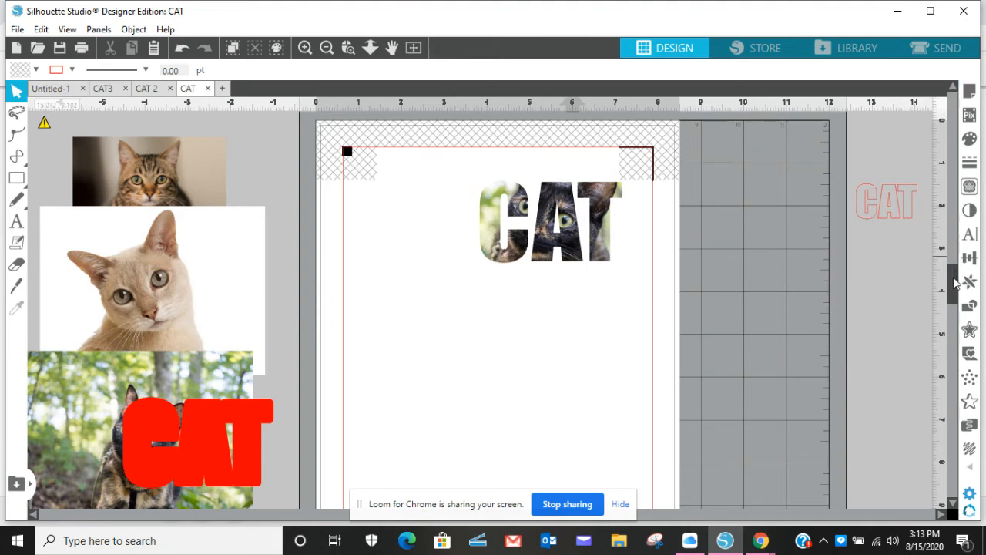
pyautogui.scroll(-3, 955, 283)
pyautogui.scroll(1, 953, 282)
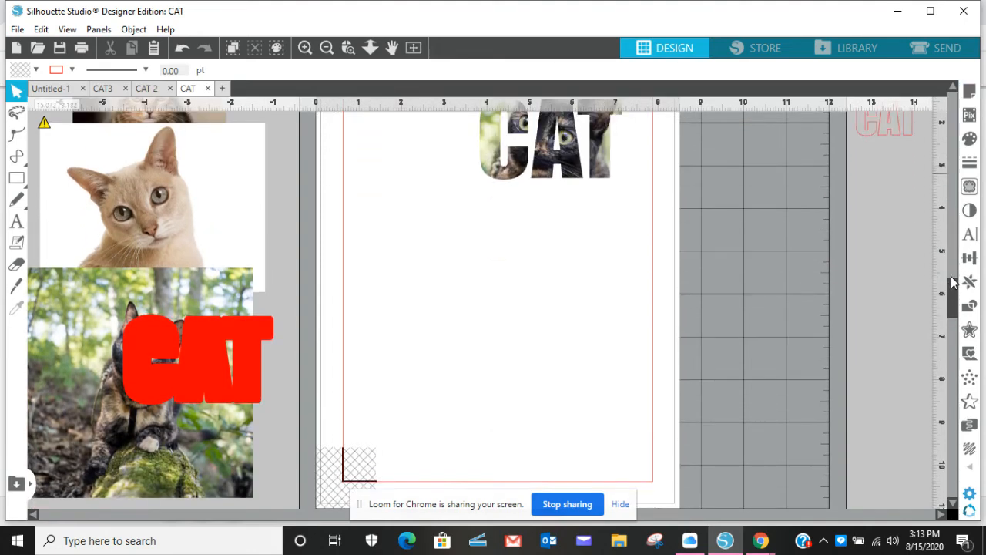
pyautogui.scroll(1, 953, 282)
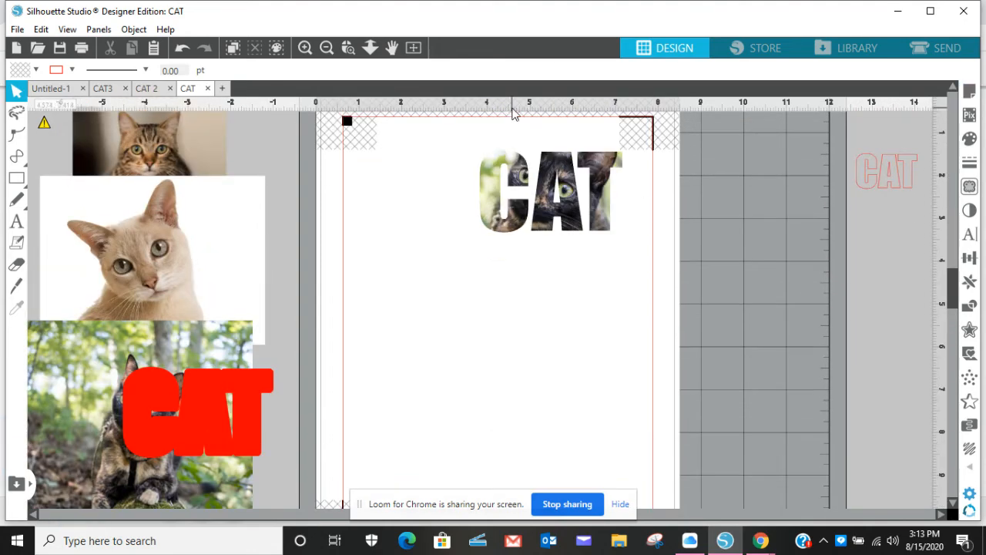
# Step: Move the photo-filled CAT lettering off the page and shift the red offset over beside it on the forest cat photo
pyautogui.click(327, 48)
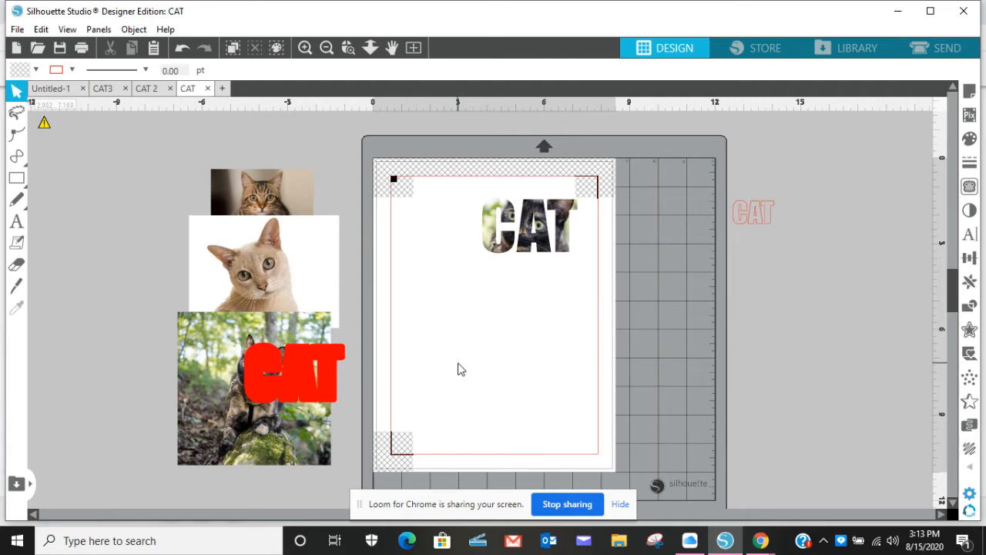
pyautogui.moveTo(542, 244); pyautogui.dragTo(483, 255)
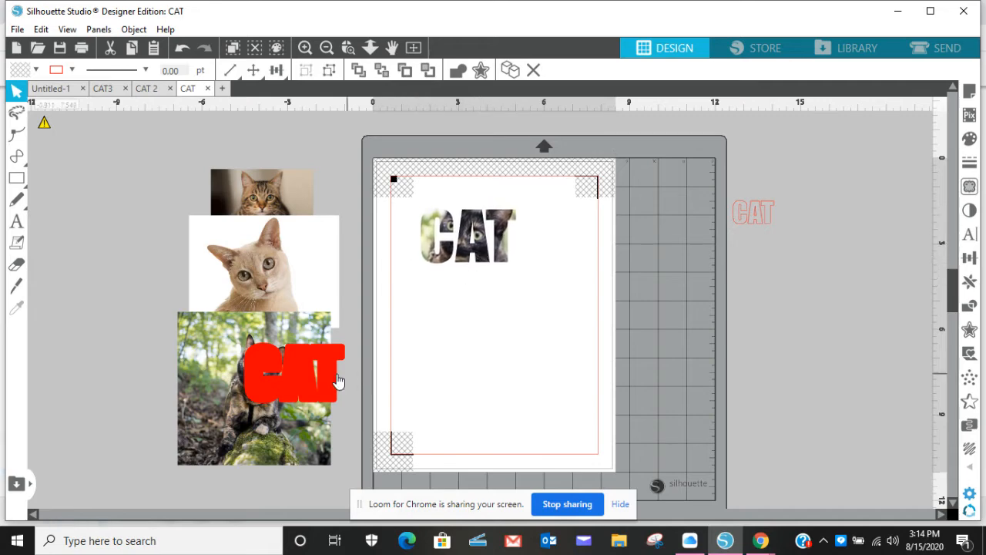
pyautogui.moveTo(350, 376); pyautogui.dragTo(260, 381)
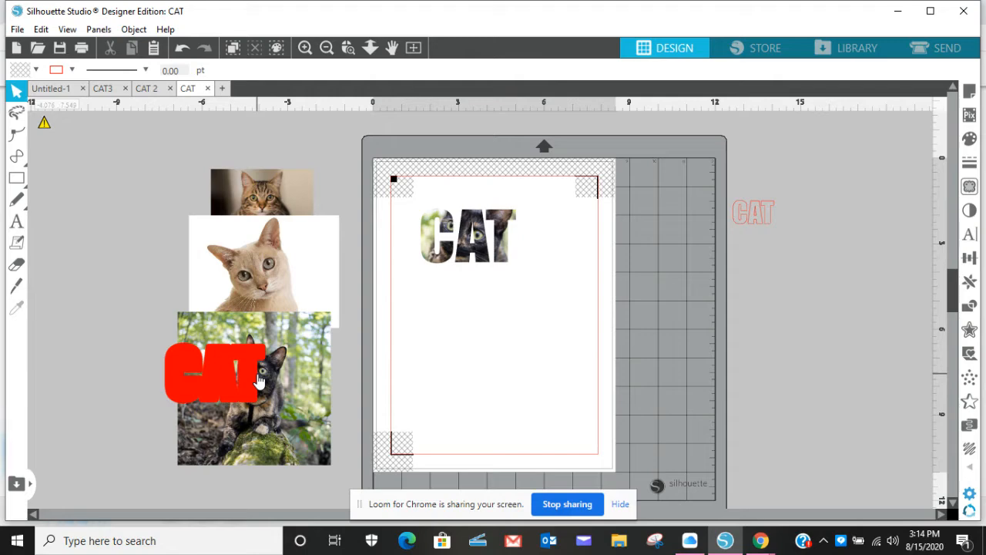
pyautogui.click(465, 246)
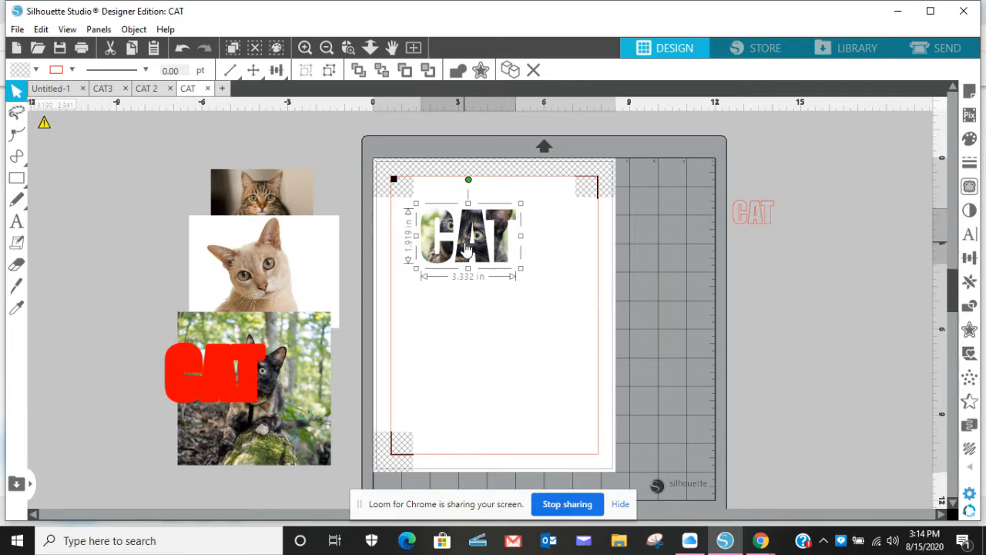
pyautogui.moveTo(466, 246); pyautogui.dragTo(171, 389)
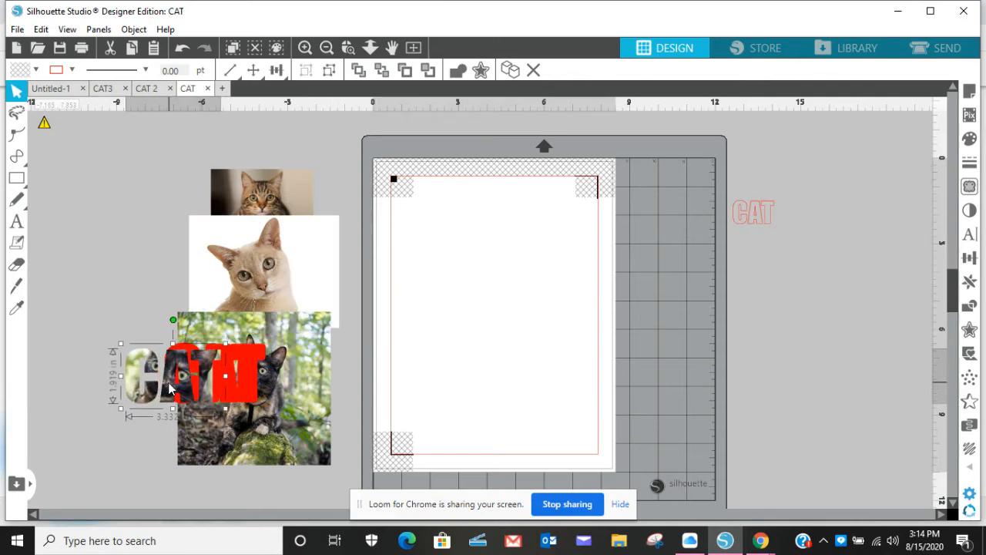
# Step: Duplicate the small CAT outline text and move the tabby and cream cat photos onto the page
pyautogui.rightClick(761, 223)
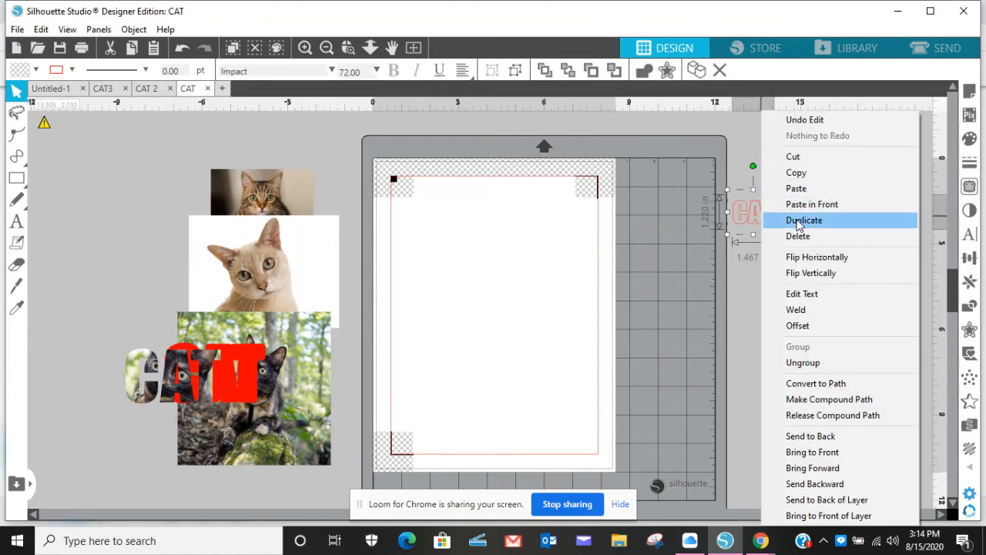
pyautogui.click(798, 221)
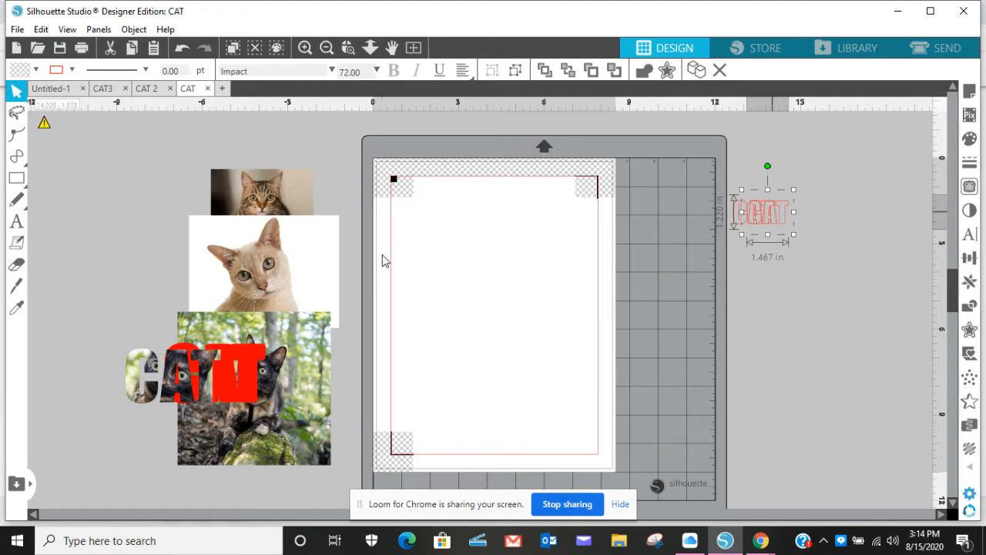
pyautogui.moveTo(279, 212); pyautogui.dragTo(459, 256)
pyautogui.moveTo(288, 259); pyautogui.dragTo(500, 354)
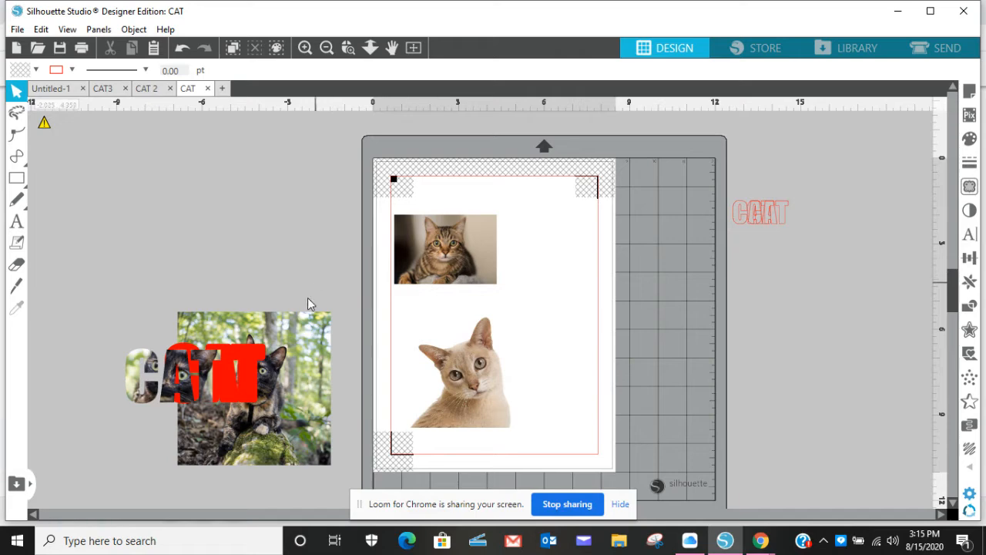
# Step: Enlarge the duplicate CAT outline to about 4.99 in wide and place it beside the photos
pyautogui.moveTo(744, 210); pyautogui.dragTo(750, 253)
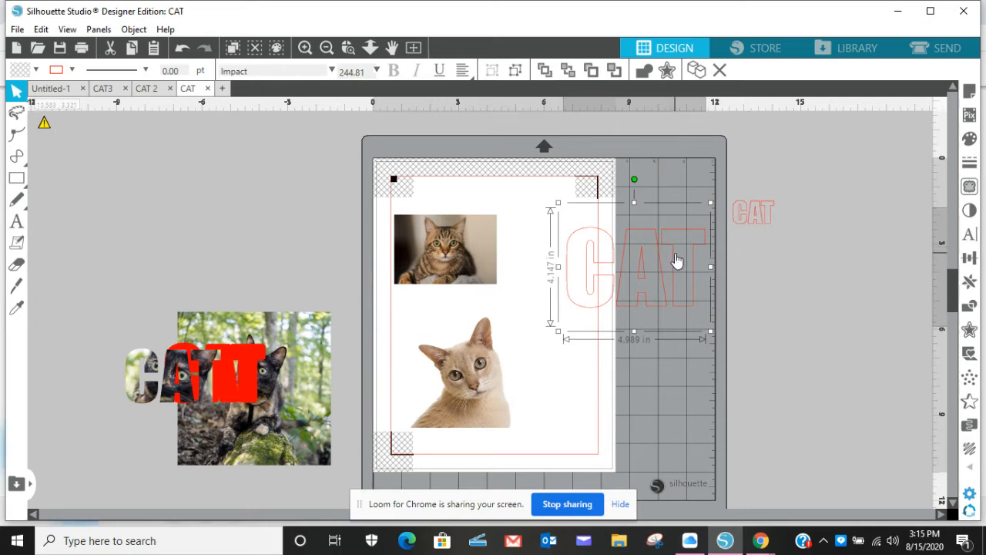
pyautogui.moveTo(674, 253); pyautogui.dragTo(713, 292)
pyautogui.click(780, 293)
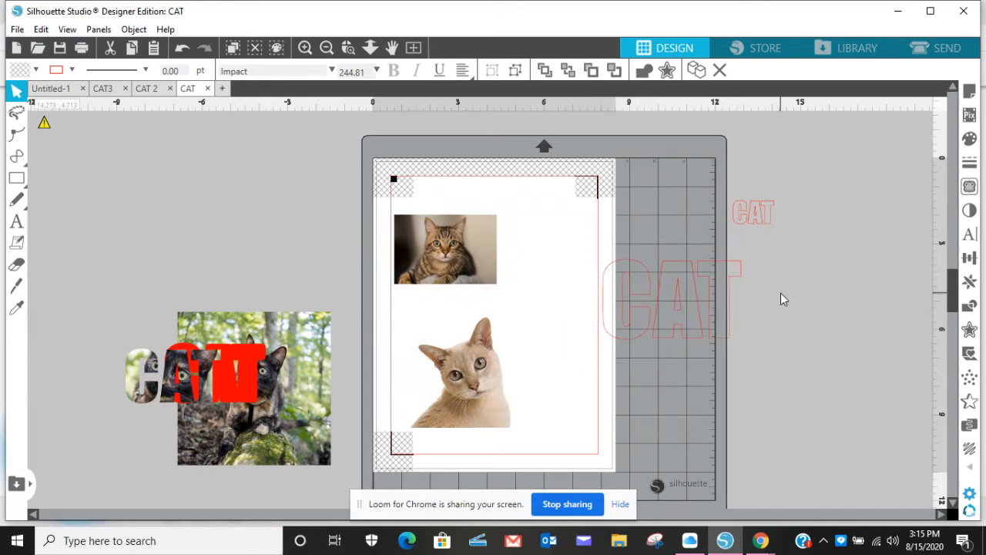
# Step: Ungroup the large CAT outline text and move the letter C away from the A and T
pyautogui.click(713, 292)
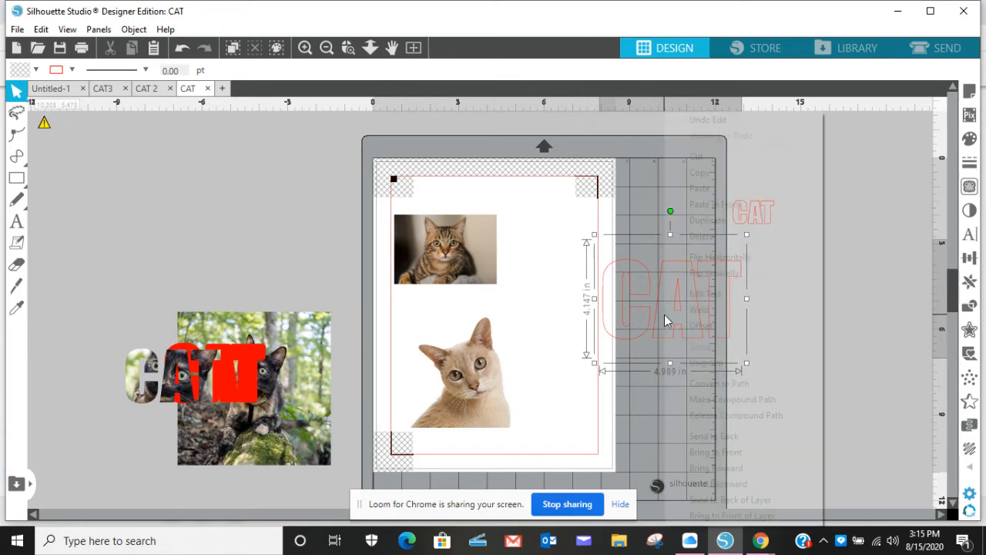
pyautogui.rightClick(664, 314)
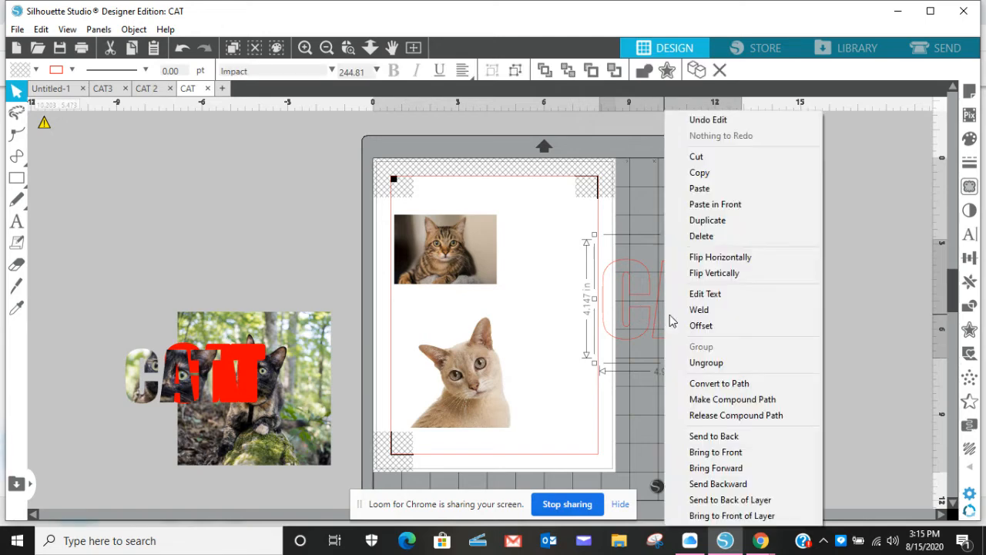
pyautogui.click(698, 363)
pyautogui.click(648, 378)
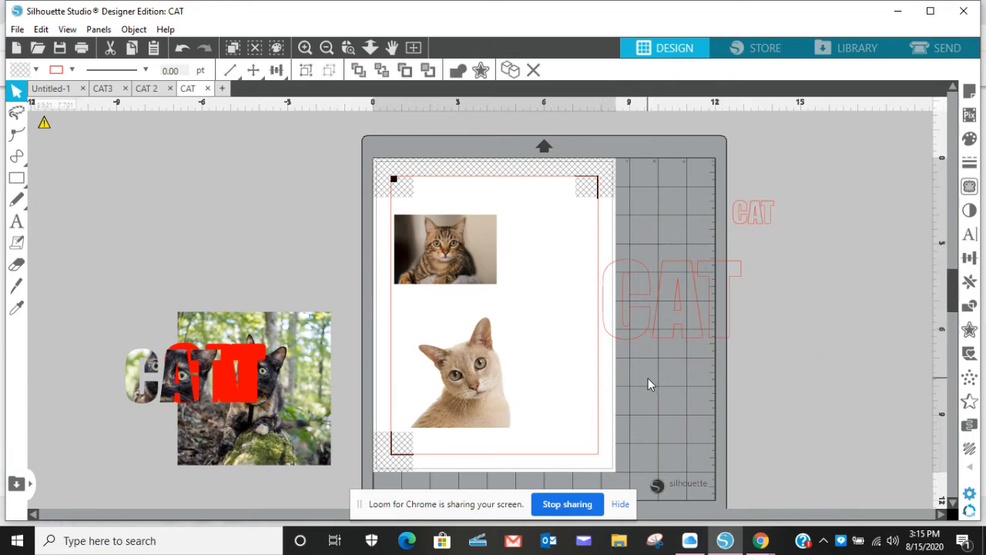
pyautogui.moveTo(631, 341); pyautogui.dragTo(616, 324)
# Step: Move the cream cat photo off the page and enlarge the tabby photo to about 7.17 in wide
pyautogui.moveTo(497, 381); pyautogui.dragTo(316, 353)
pyautogui.click(480, 274)
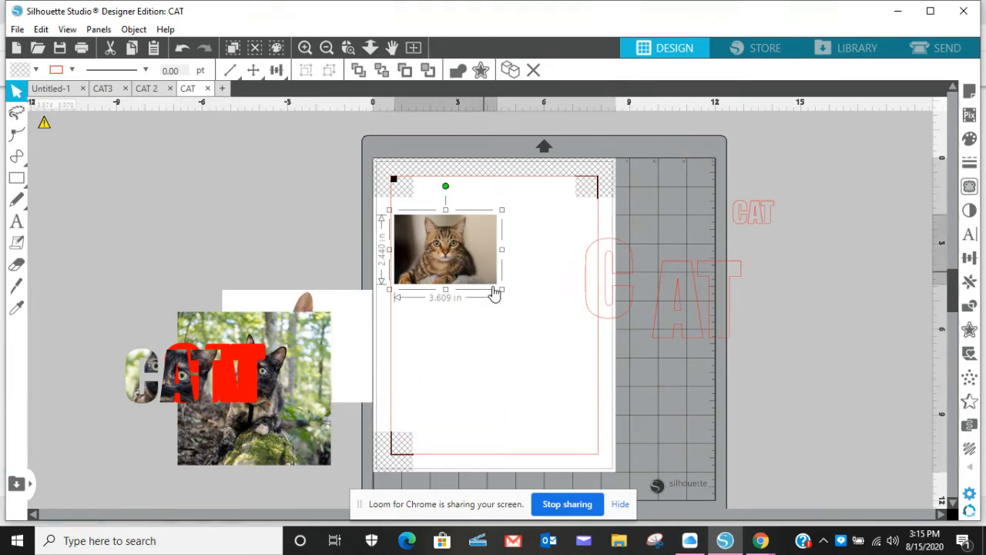
pyautogui.moveTo(549, 334); pyautogui.dragTo(595, 379)
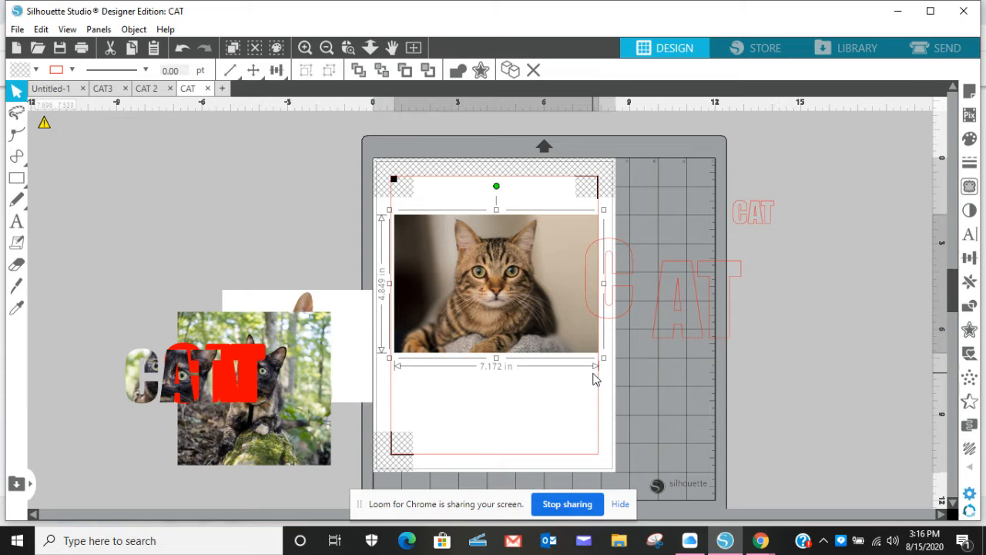
# Step: Place the C outline over the tabby's face and shrink the photo to about 7.13 in wide within the cut border
pyautogui.moveTo(628, 264); pyautogui.dragTo(514, 266)
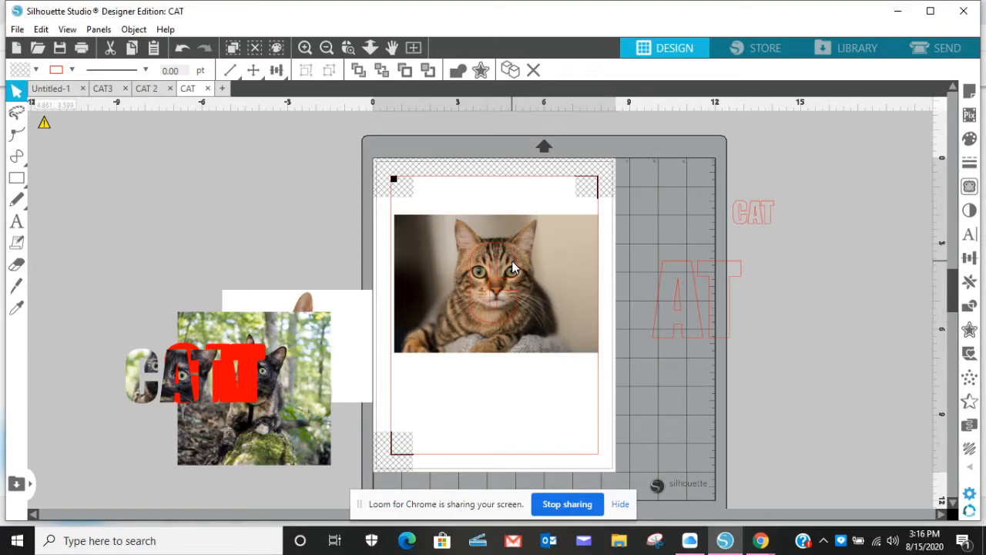
pyautogui.click(305, 48)
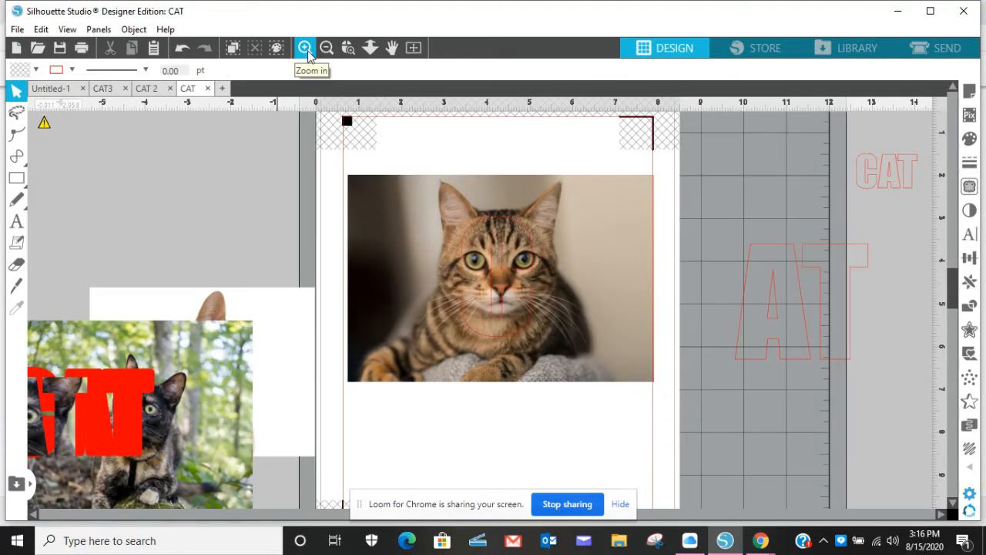
pyautogui.click(306, 48)
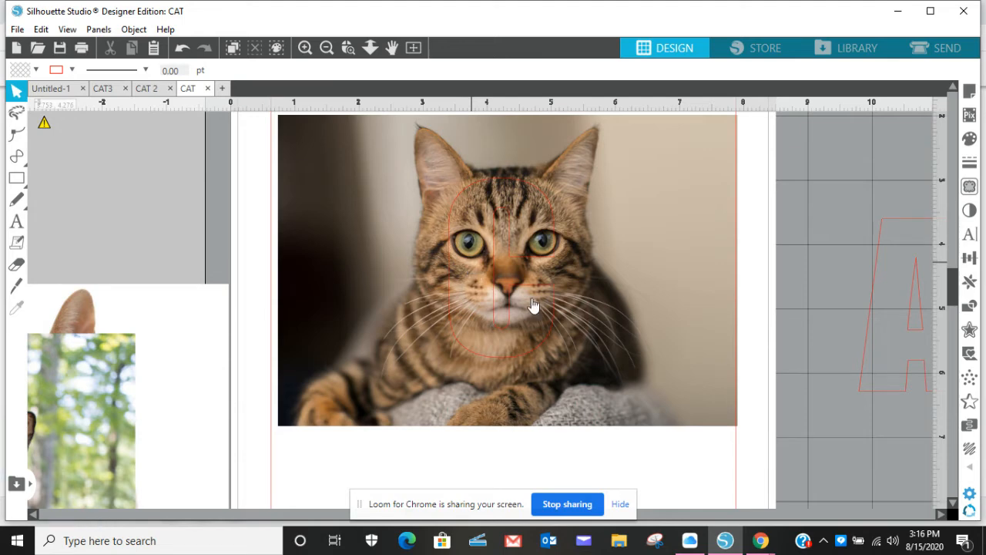
pyautogui.click(630, 389)
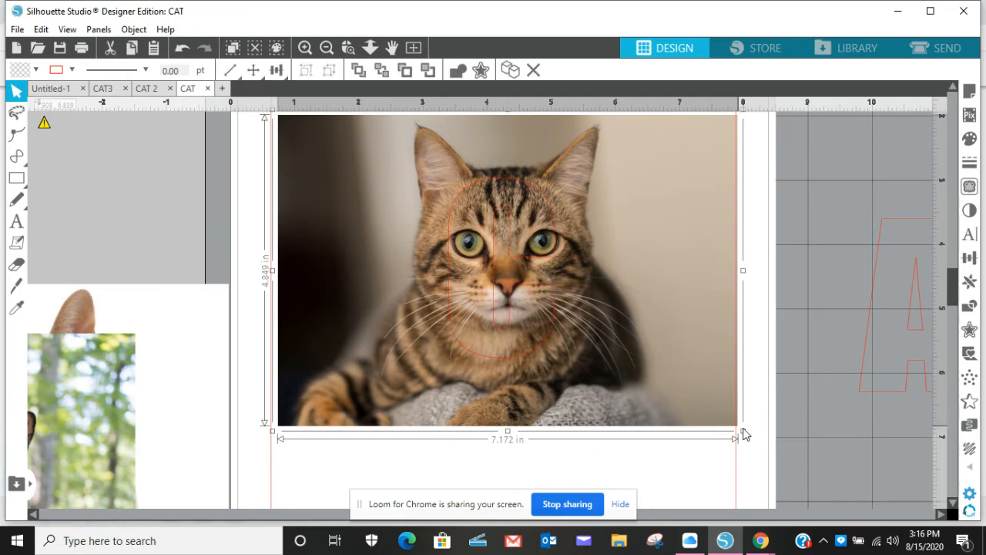
pyautogui.moveTo(745, 434)
pyautogui.mouseDown()
pyautogui.moveTo(737, 422)
pyautogui.moveTo(745, 431)
pyautogui.mouseUp()
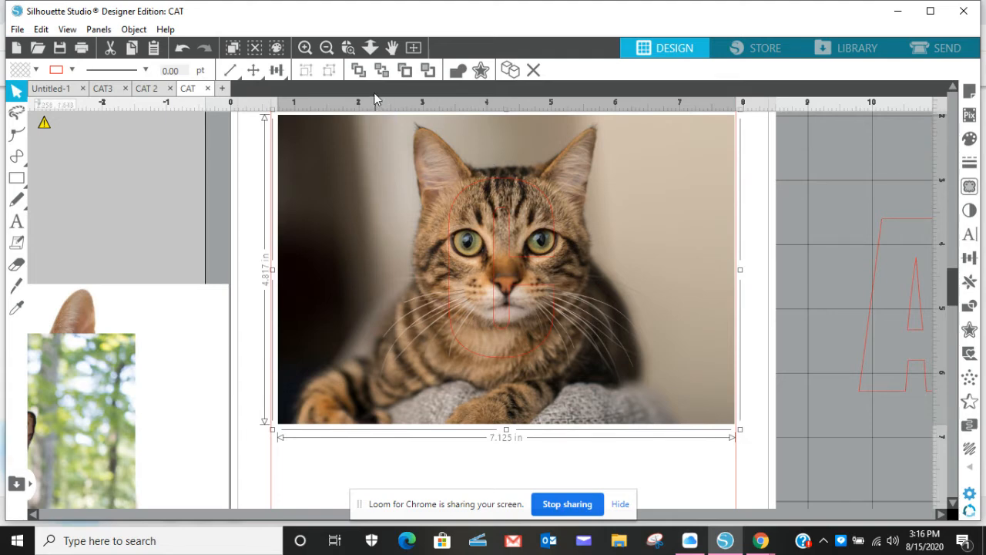
pyautogui.click(327, 48)
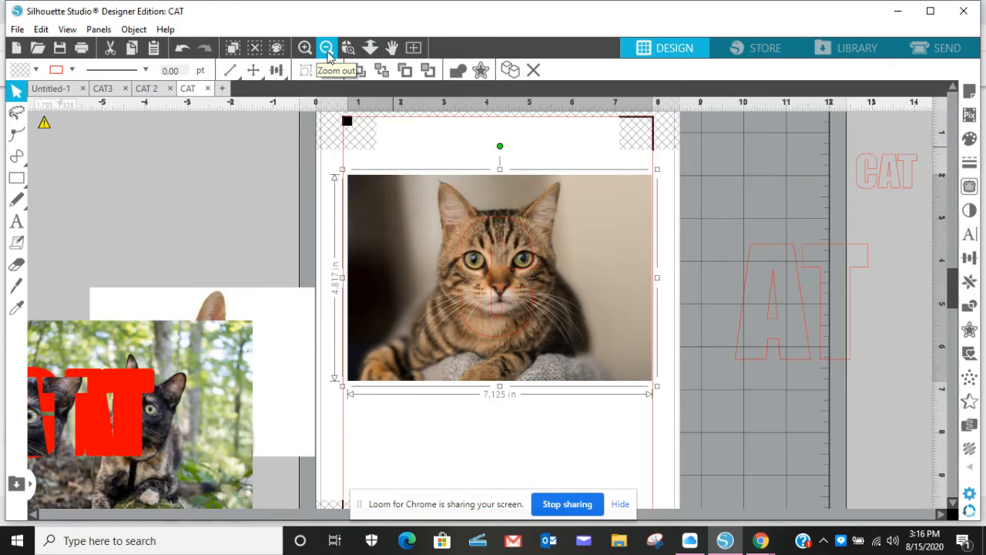
# Step: Crop the tabby photo to the letter C shape and move the photo-filled C off the page
pyautogui.click(298, 201)
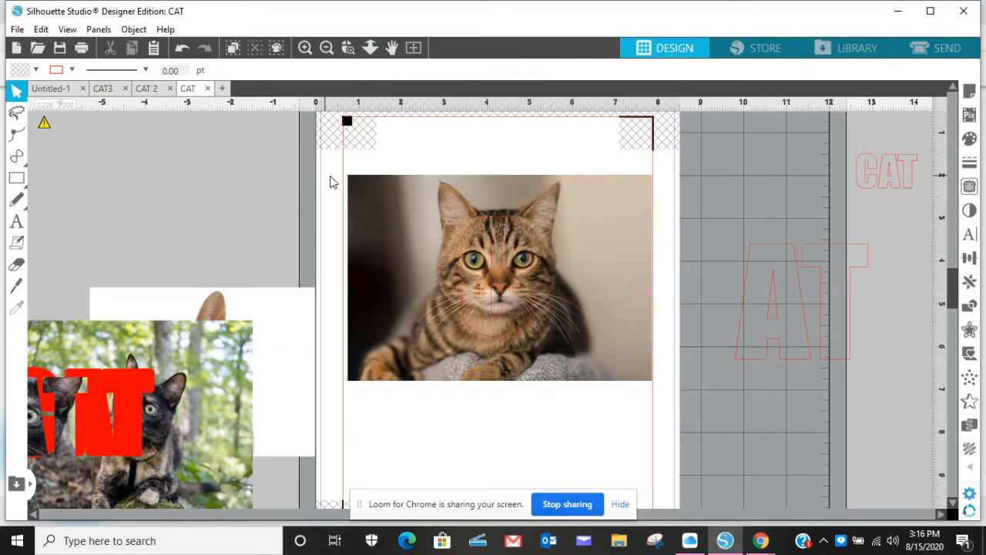
pyautogui.click(356, 192)
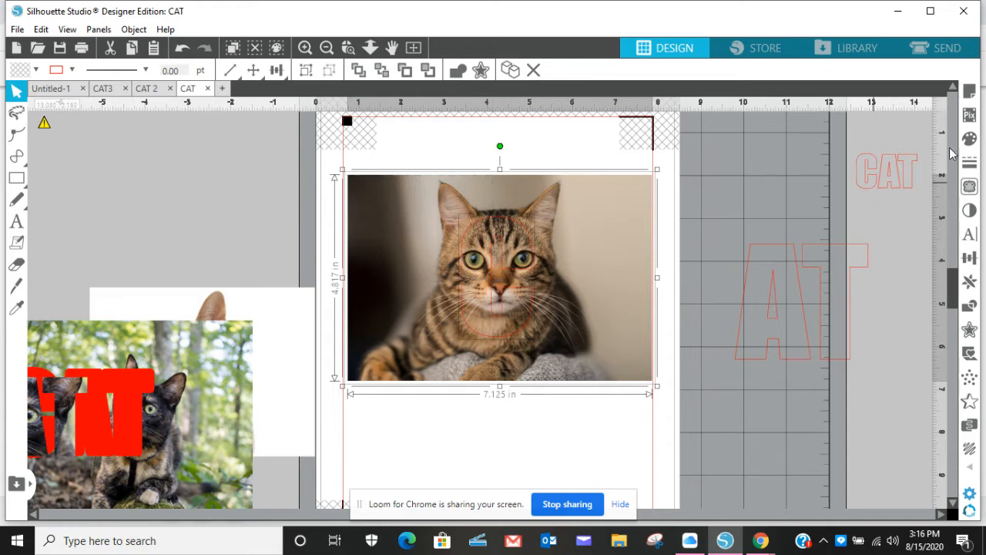
pyautogui.click(969, 308)
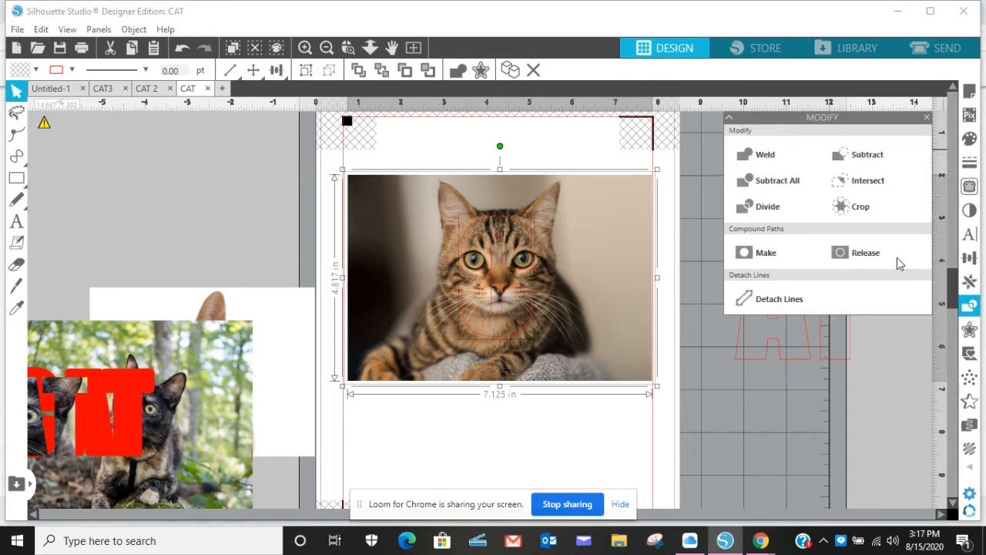
pyautogui.click(841, 209)
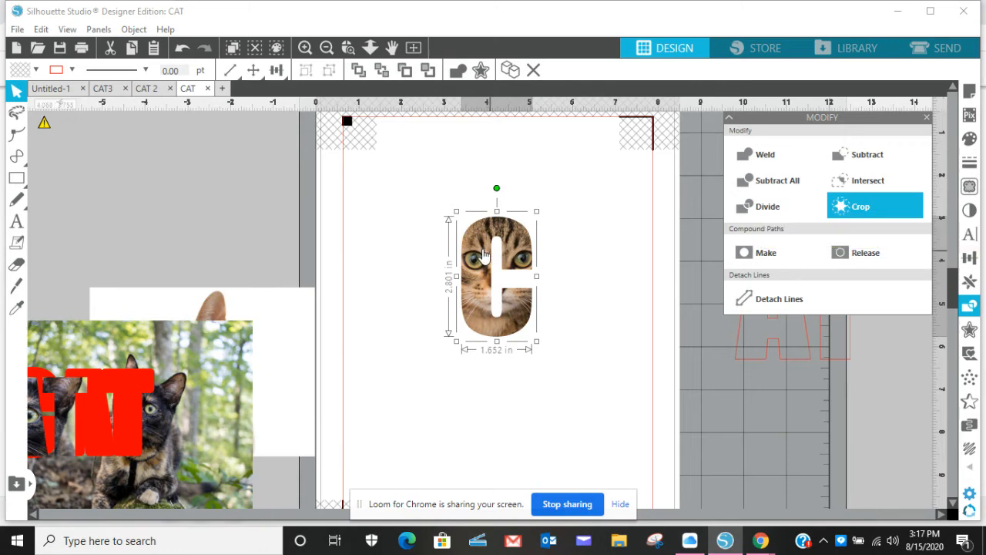
pyautogui.moveTo(483, 260); pyautogui.dragTo(198, 179)
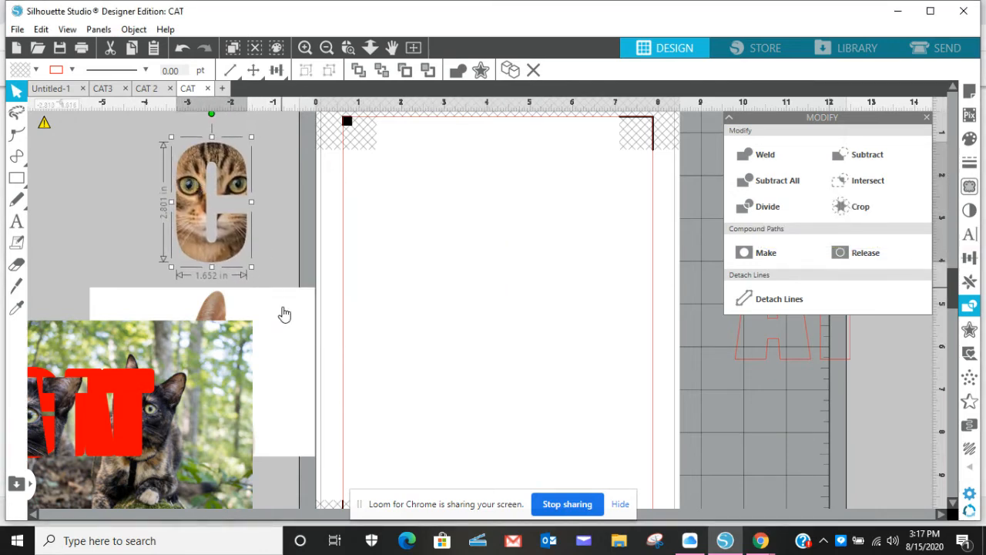
# Step: Move the cream cat photo onto the page, enlarged to about 6.47 in wide and positioned inside the cut border
pyautogui.moveTo(283, 312); pyautogui.dragTo(563, 236)
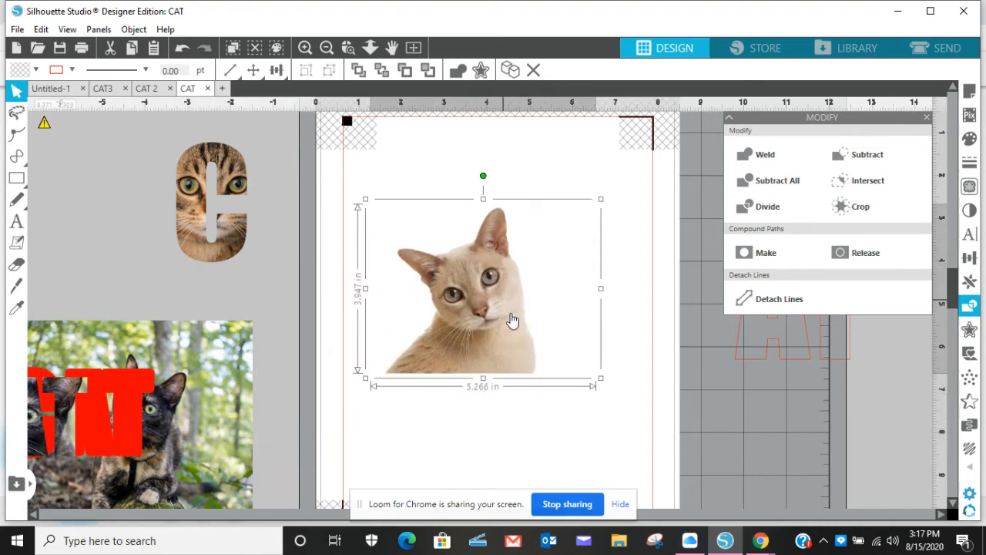
pyautogui.moveTo(602, 380); pyautogui.dragTo(667, 403)
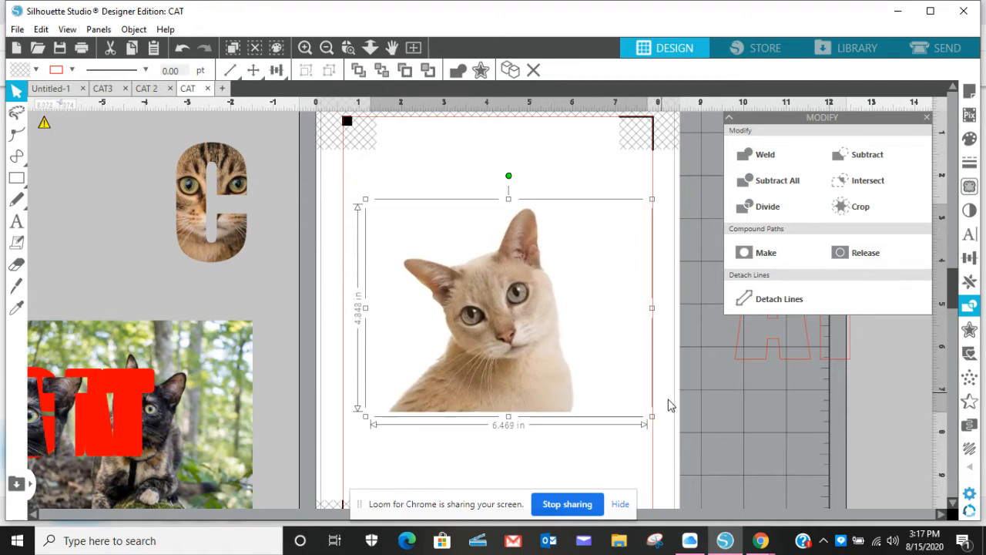
pyautogui.moveTo(511, 316); pyautogui.dragTo(506, 285)
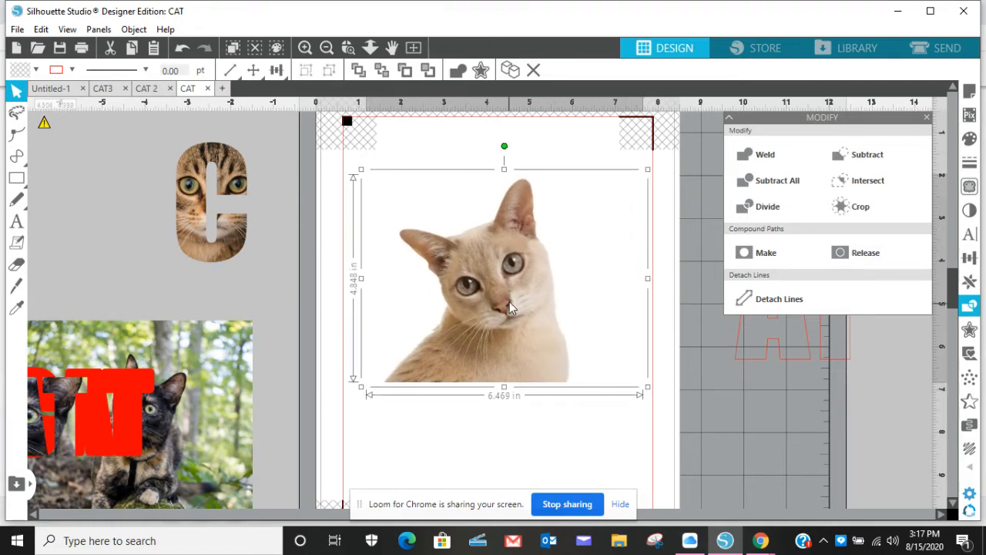
# Step: Place the A outline over the cream cat's face and shrink the photo to about 6.04 in wide
pyautogui.click(744, 349)
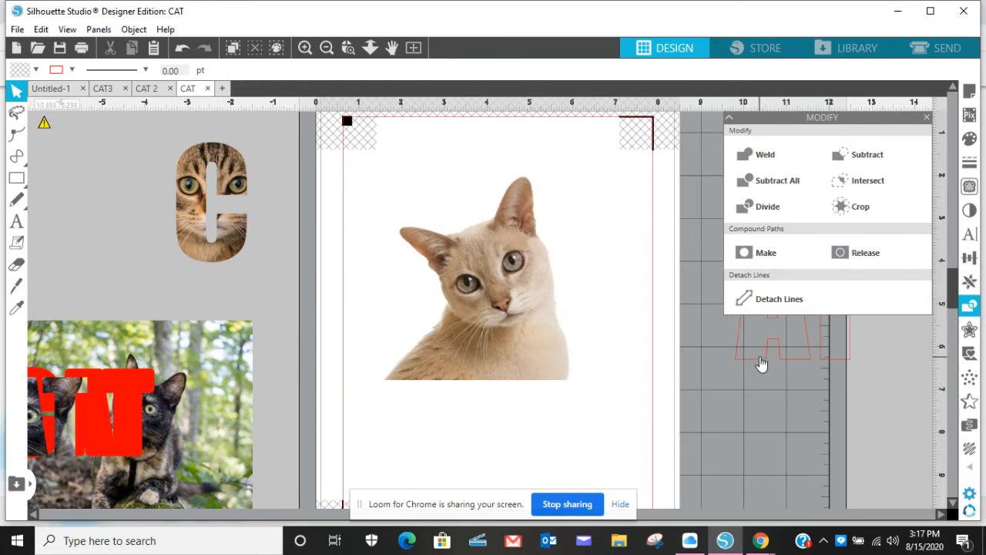
pyautogui.moveTo(751, 361); pyautogui.dragTo(477, 342)
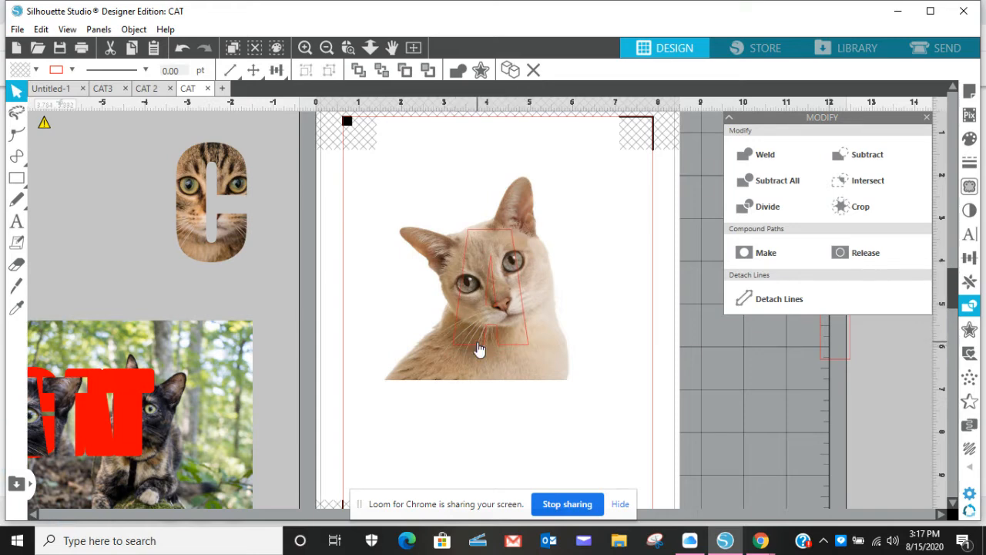
pyautogui.click(549, 360)
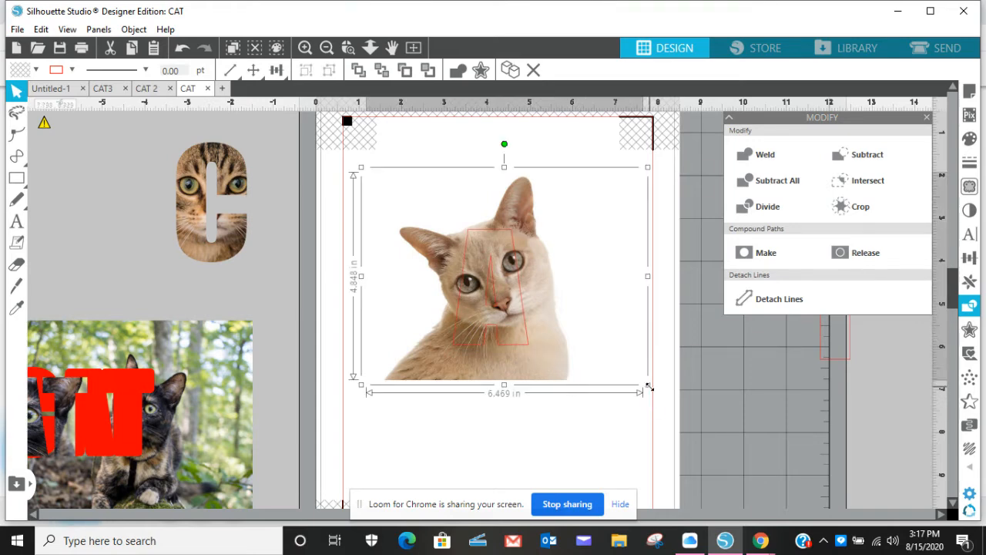
pyautogui.moveTo(647, 387); pyautogui.dragTo(632, 370)
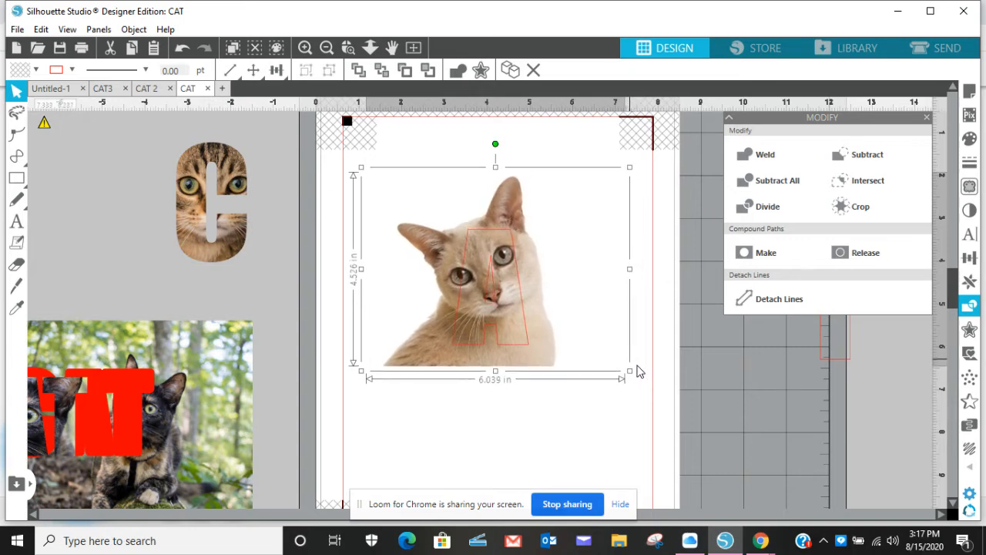
pyautogui.moveTo(528, 337); pyautogui.dragTo(517, 323)
pyautogui.click(287, 443)
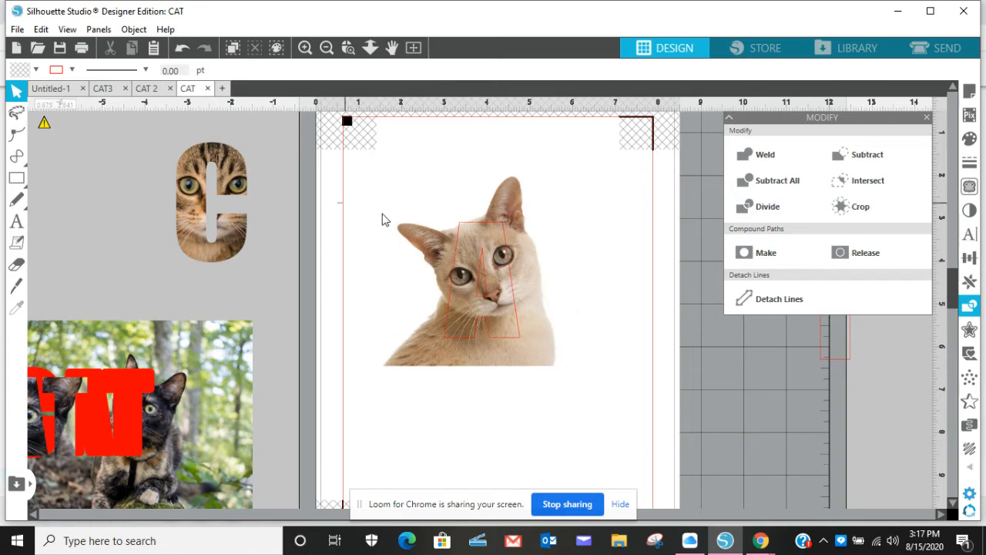
# Step: Crop the cream cat photo to the letter A shape and move the photo-filled A beside the C off the page
pyautogui.click(406, 231)
pyautogui.moveTo(409, 241); pyautogui.dragTo(483, 305)
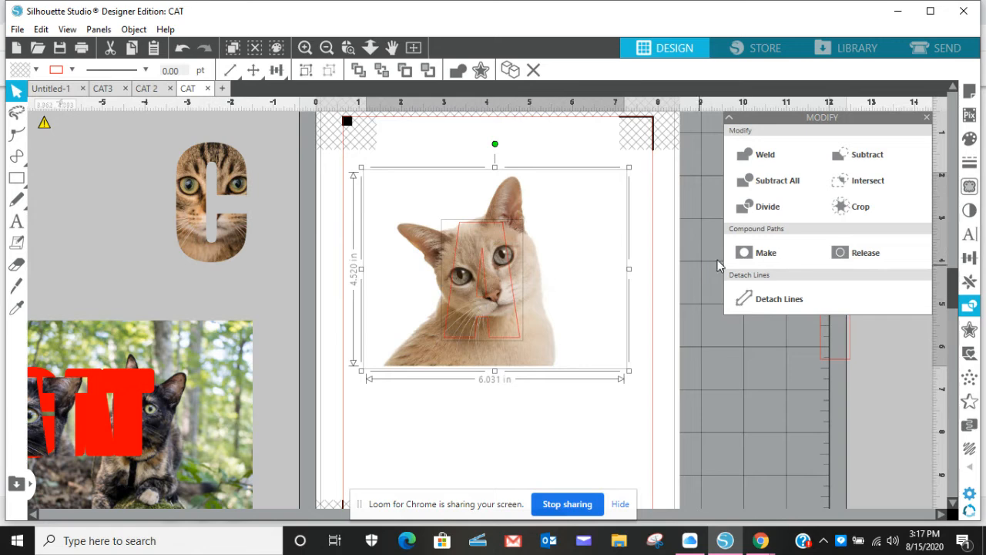
pyautogui.click(861, 213)
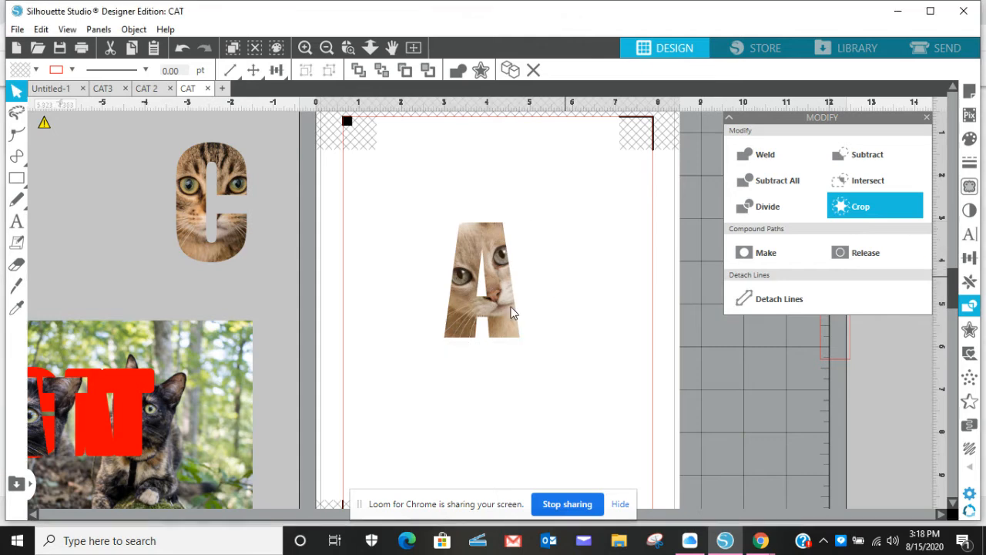
pyautogui.moveTo(505, 308); pyautogui.dragTo(317, 233)
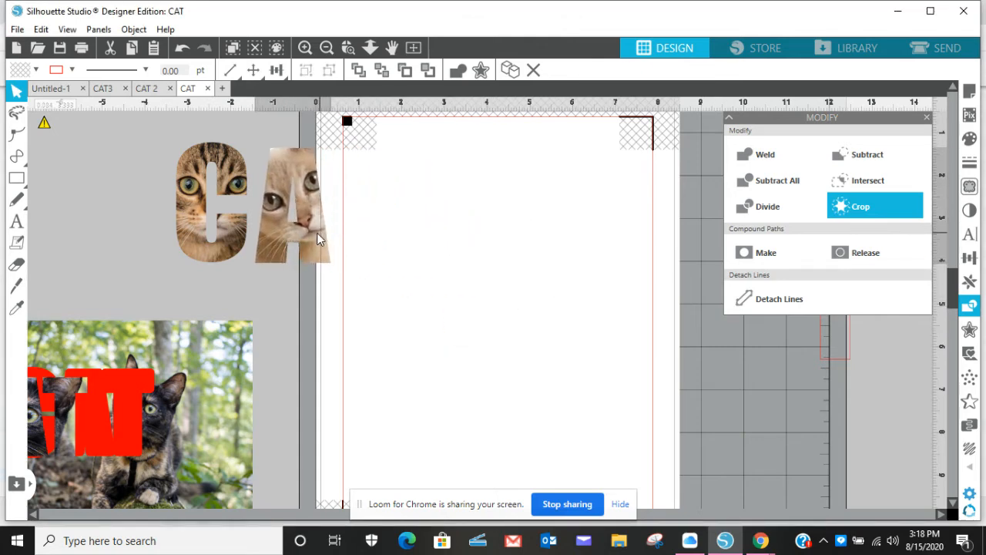
pyautogui.click(940, 131)
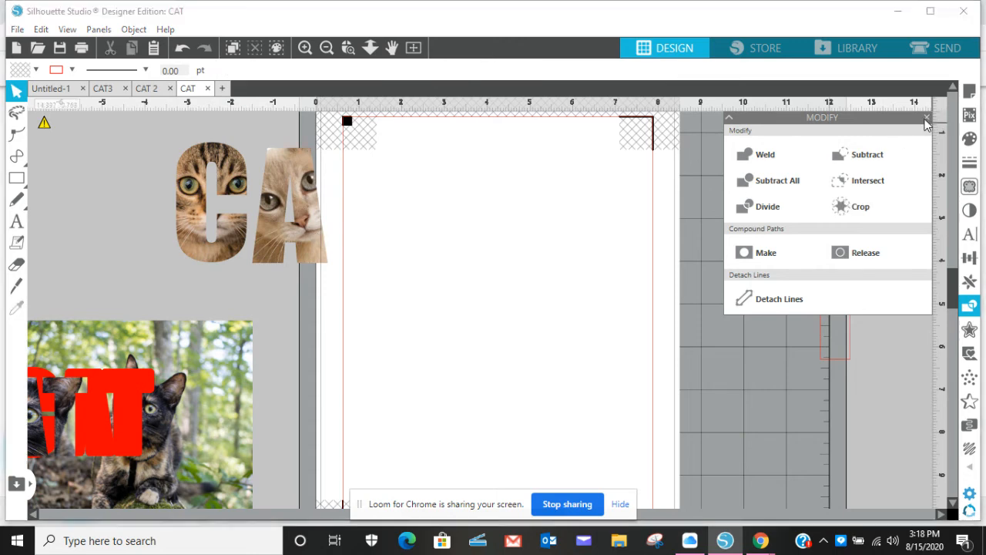
pyautogui.click(927, 118)
# Step: Put the tortoiseshell cat photo on the page at about 5.84 in wide and lay the T outline over the cat's face
pyautogui.moveTo(152, 436); pyautogui.dragTo(490, 266)
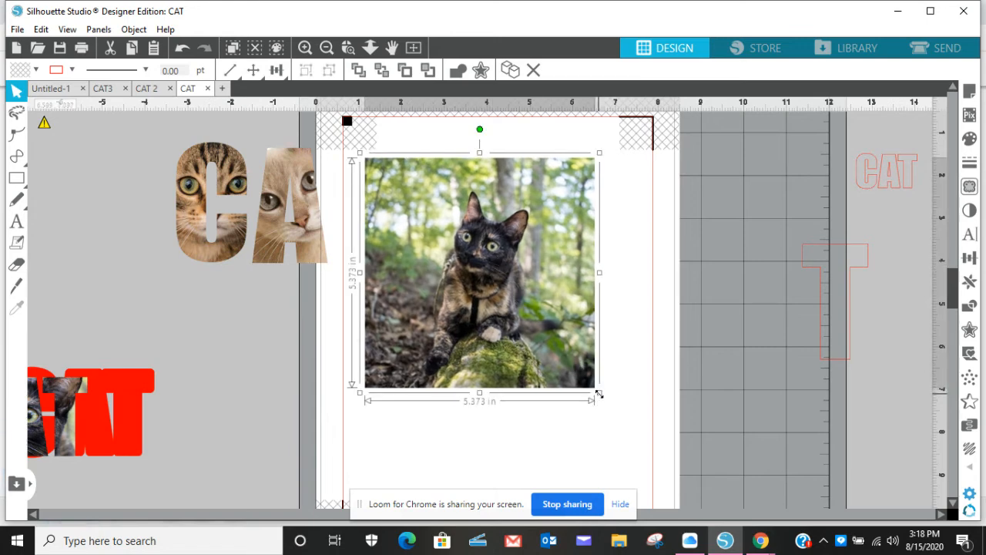
pyautogui.moveTo(598, 396); pyautogui.dragTo(622, 411)
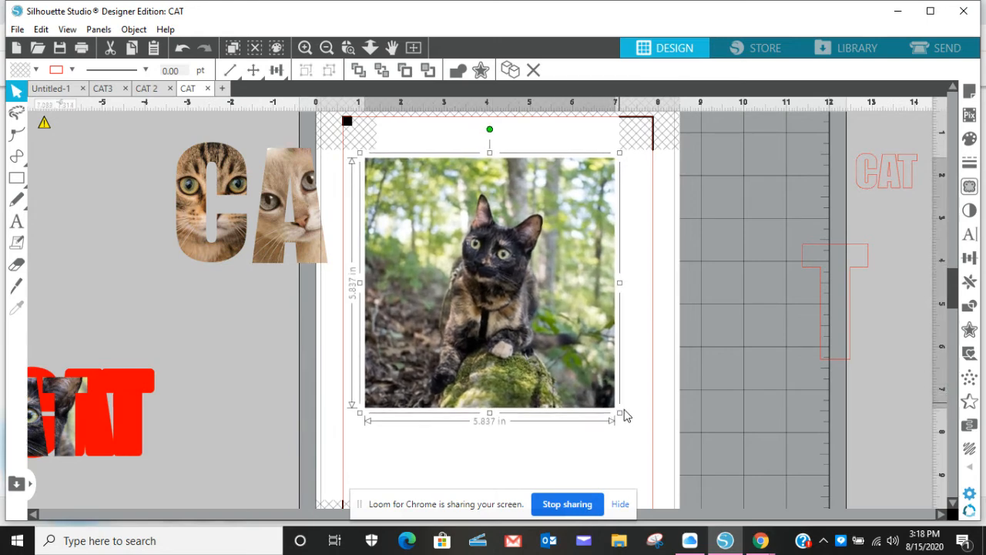
pyautogui.click(861, 254)
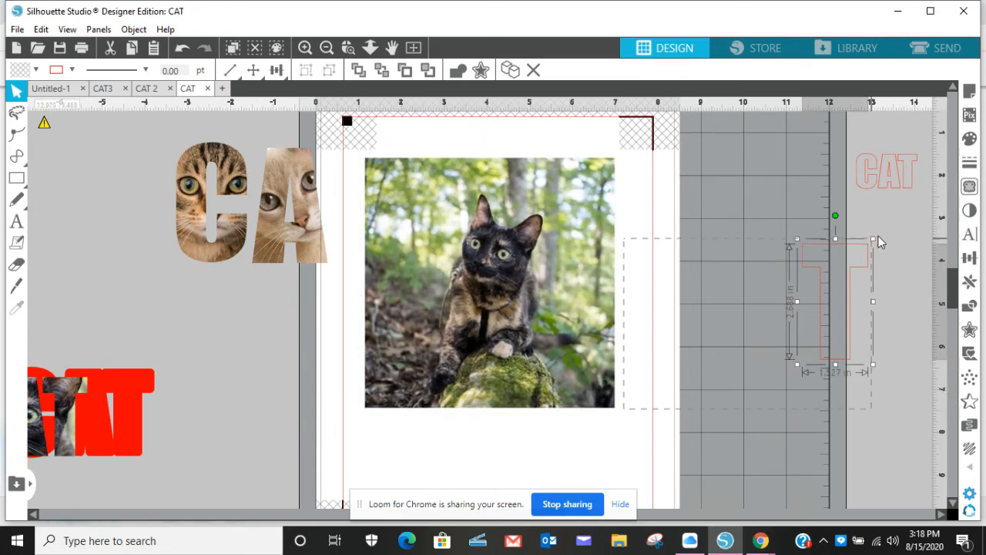
pyautogui.click(736, 218)
pyautogui.moveTo(713, 238); pyautogui.dragTo(514, 235)
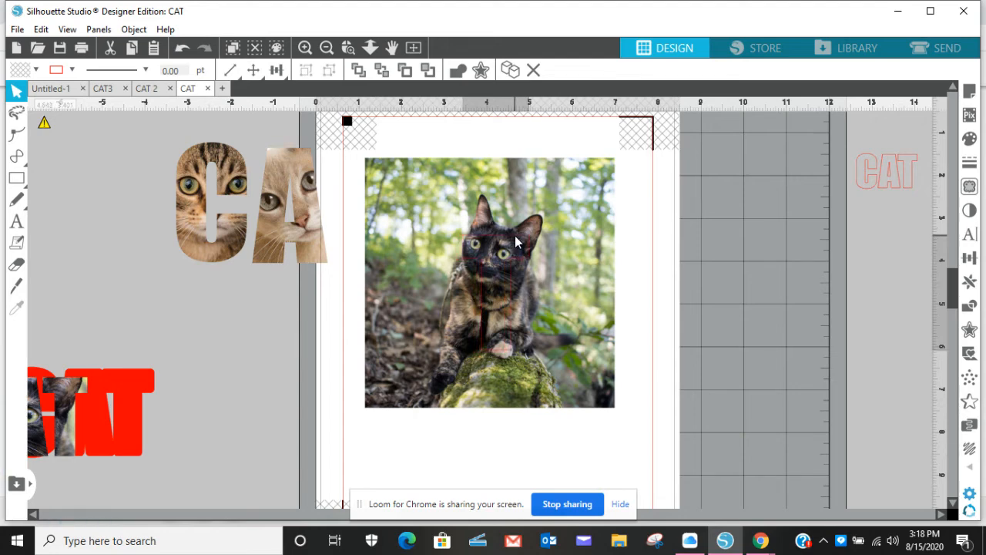
pyautogui.click(515, 236)
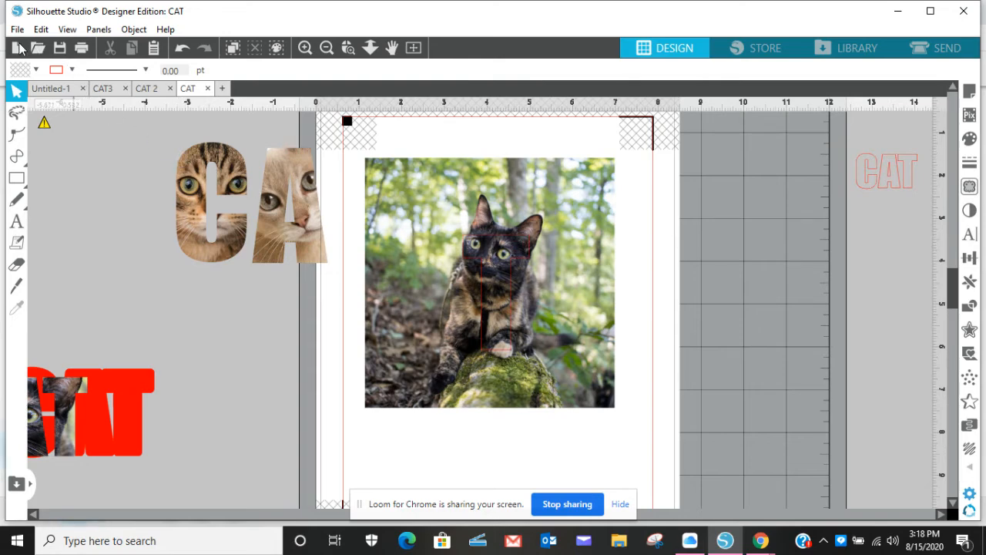
# Step: Crop the tortoiseshell cat photo to the letter T shape using the Modify tools
pyautogui.click(98, 31)
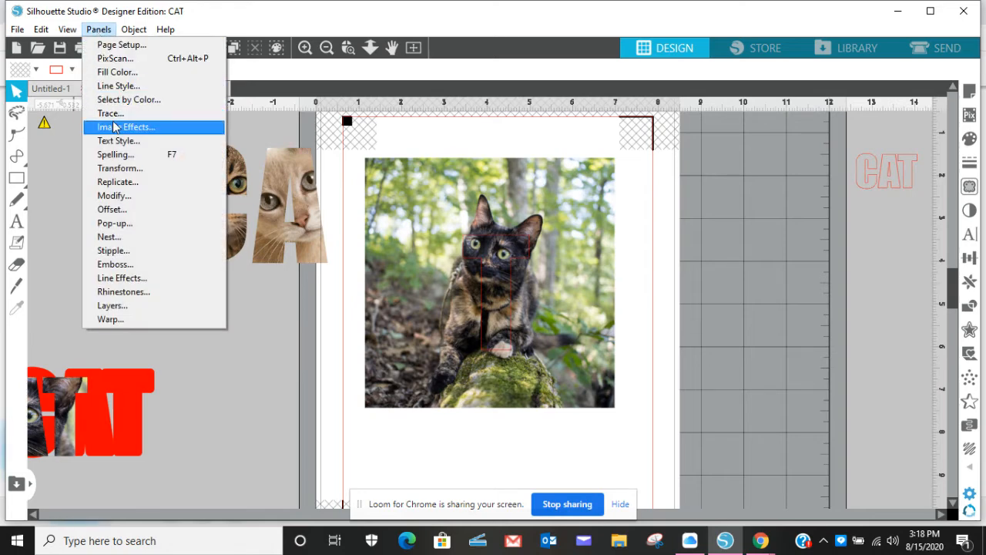
pyautogui.click(108, 197)
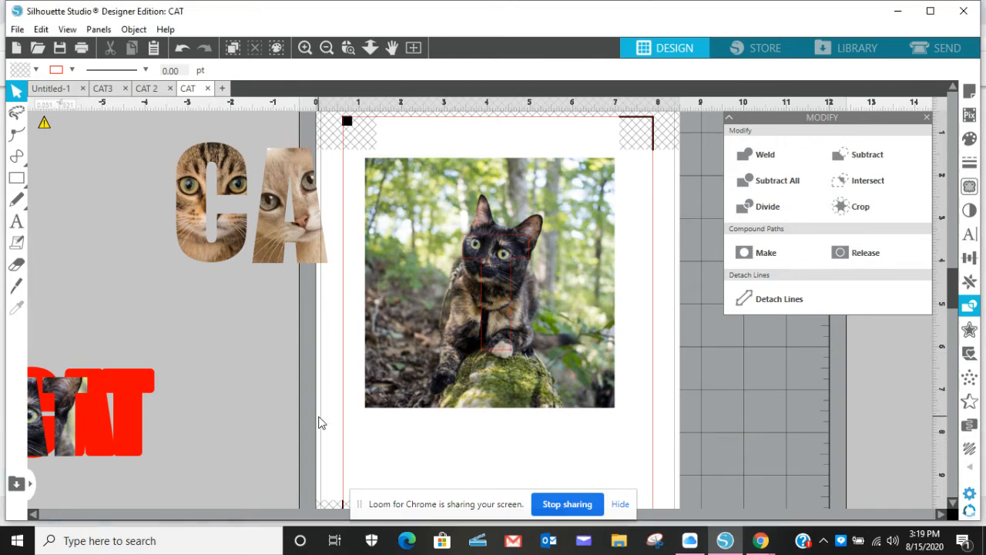
pyautogui.click(399, 362)
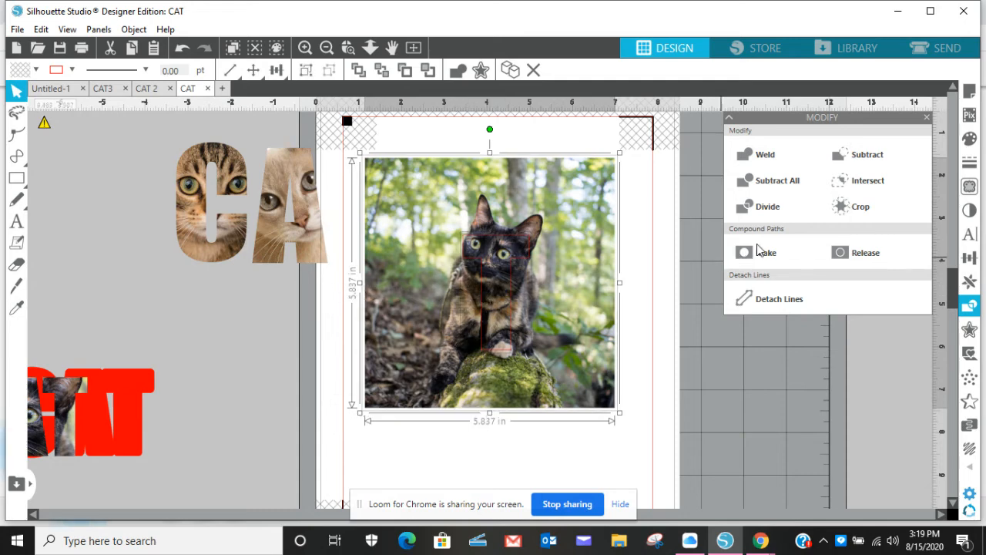
pyautogui.click(846, 211)
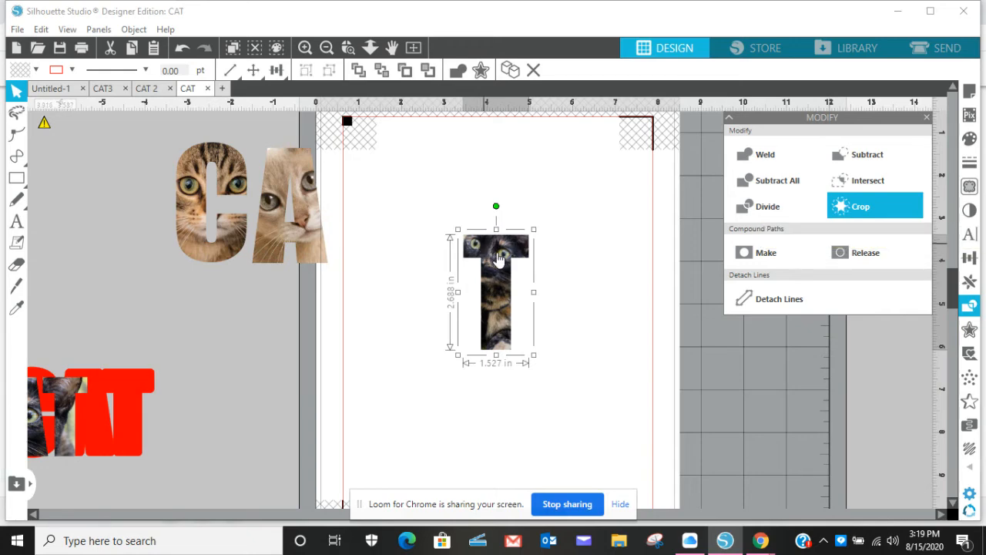
# Step: Arrange the photo-filled C, A and T side by side on the page inside the cut border to spell CAT
pyautogui.moveTo(499, 256); pyautogui.dragTo(583, 214)
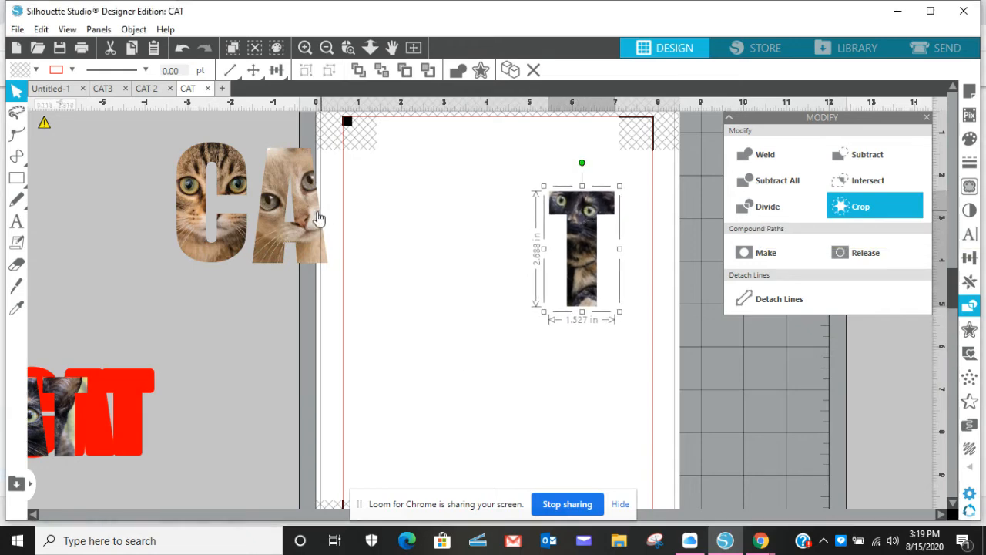
pyautogui.moveTo(324, 220); pyautogui.dragTo(540, 258)
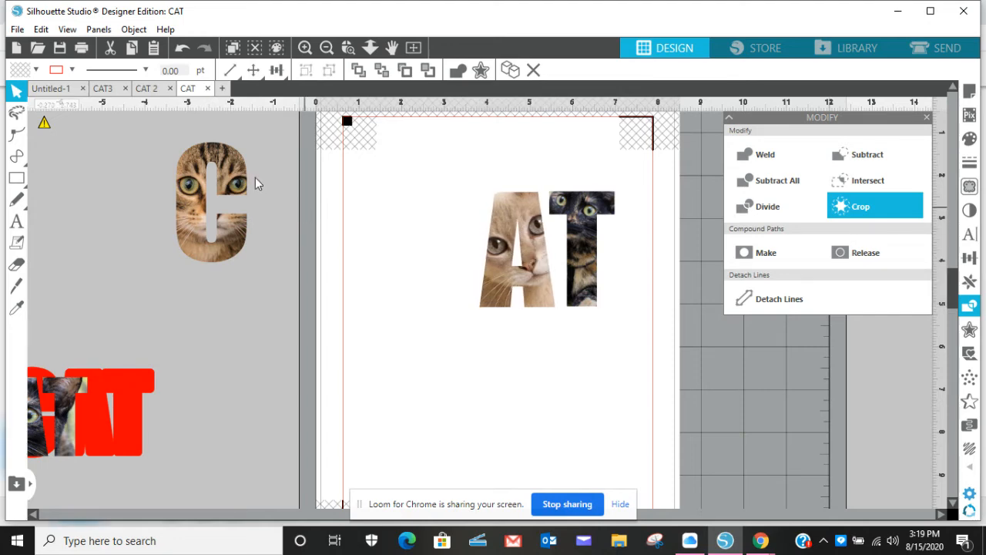
pyautogui.moveTo(242, 177); pyautogui.dragTo(470, 226)
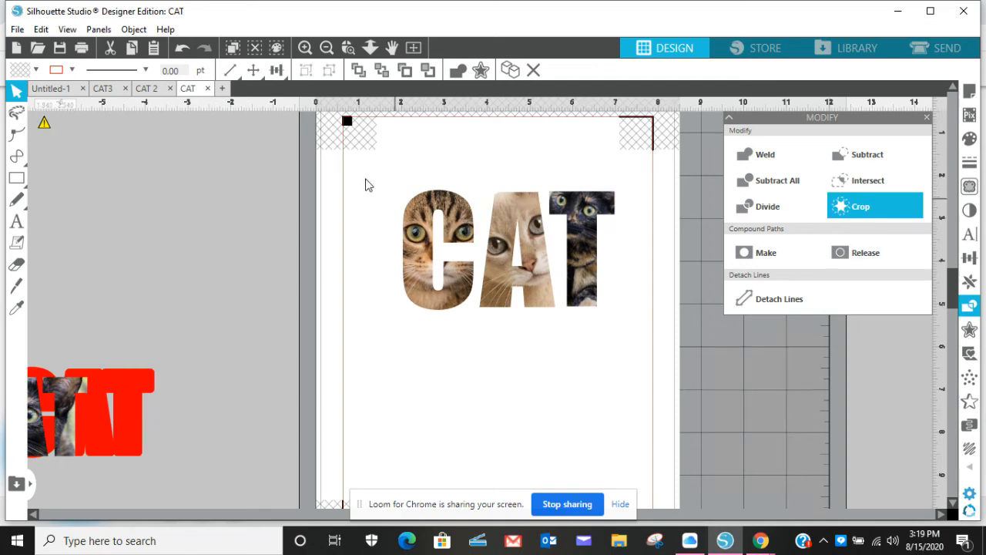
# Step: Align the three photo-filled letters vertically on their middles
pyautogui.moveTo(367, 185); pyautogui.dragTo(614, 318)
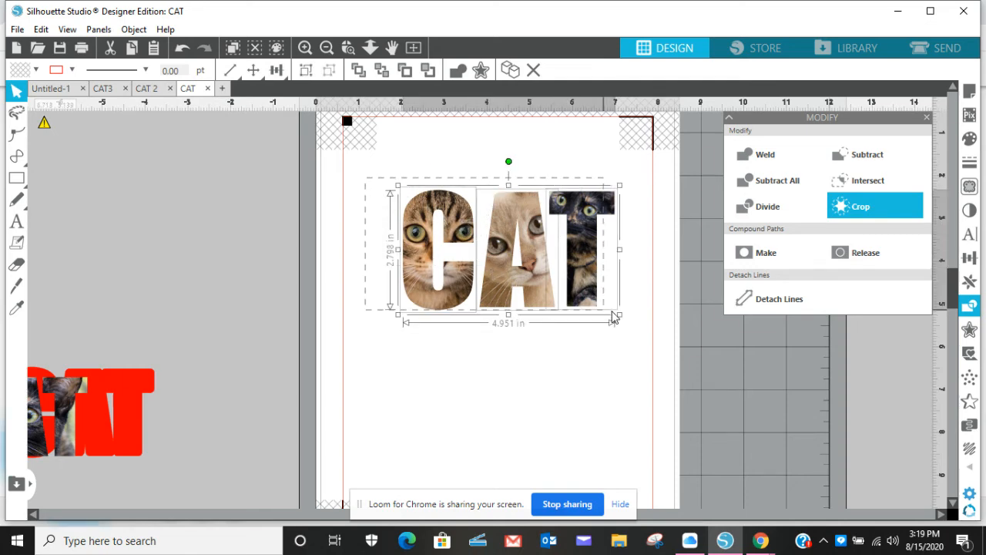
pyautogui.click(277, 72)
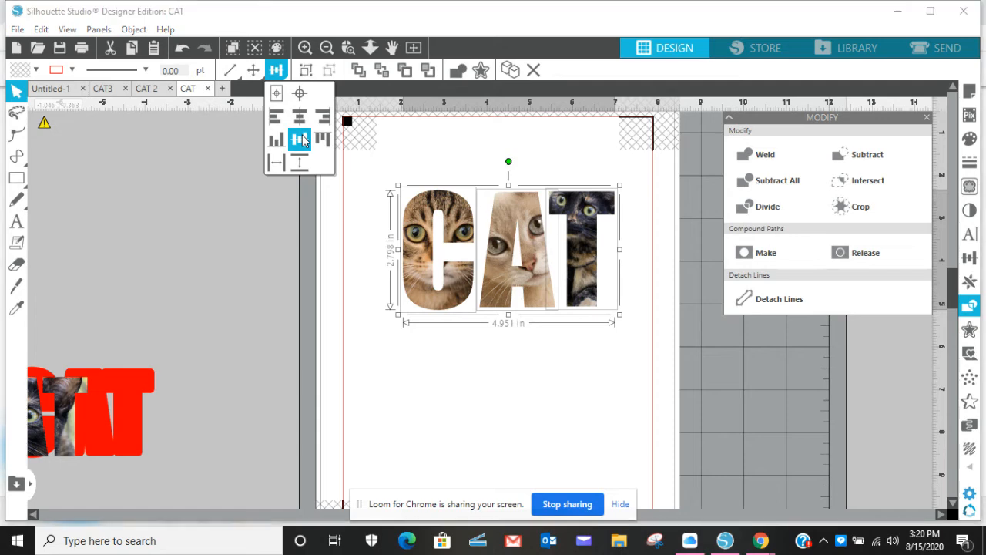
pyautogui.click(302, 140)
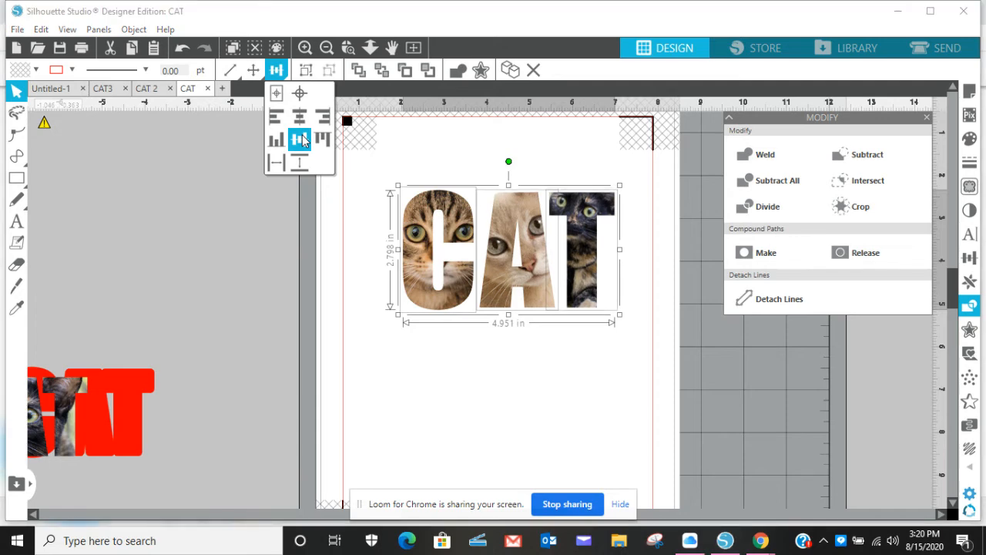
pyautogui.click(459, 385)
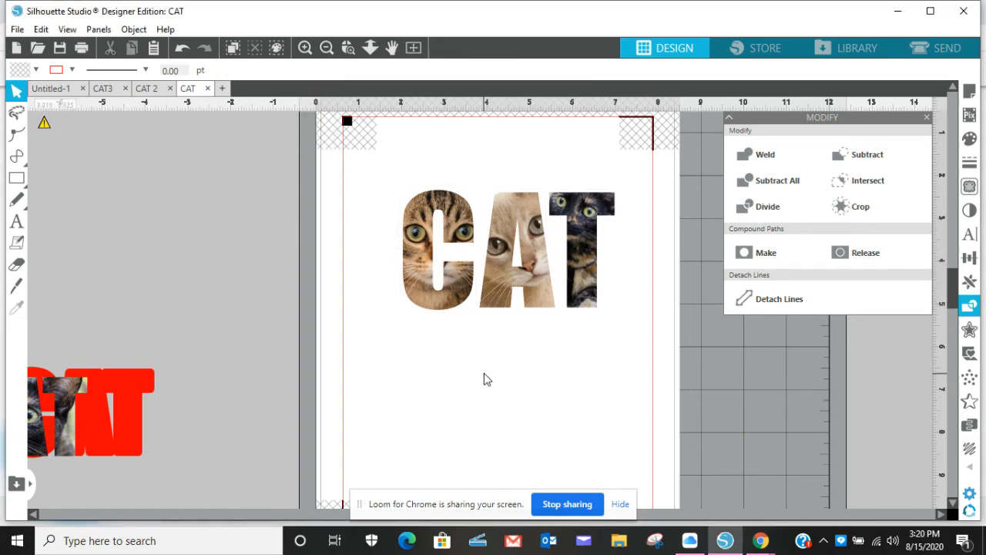
# Step: Nudge the photo-filled C to the right, closer to the A
pyautogui.click(460, 304)
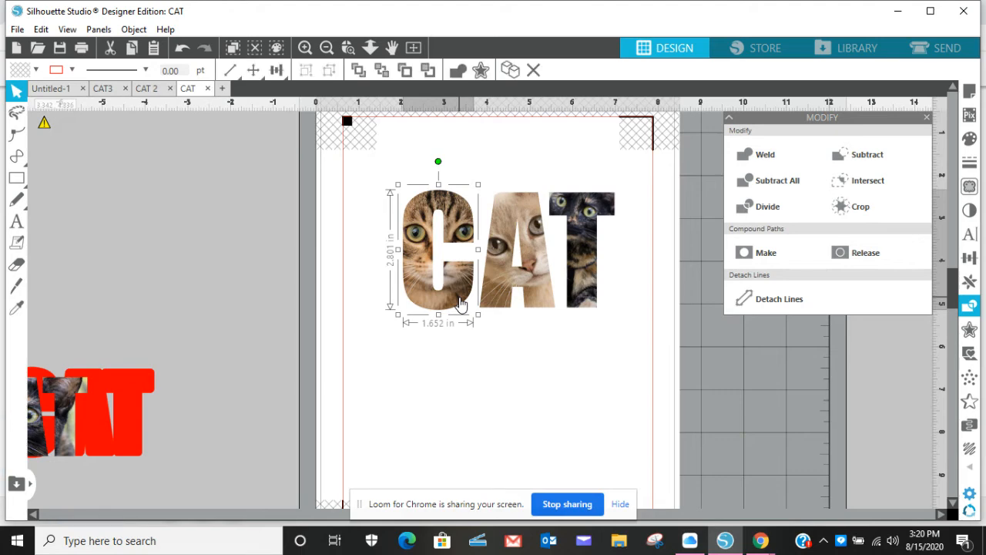
pyautogui.press('Right')
pyautogui.press('Right')
pyautogui.press('Right')
pyautogui.press('Right')
pyautogui.press('Right')
pyautogui.press('Right')
pyautogui.press('Right')
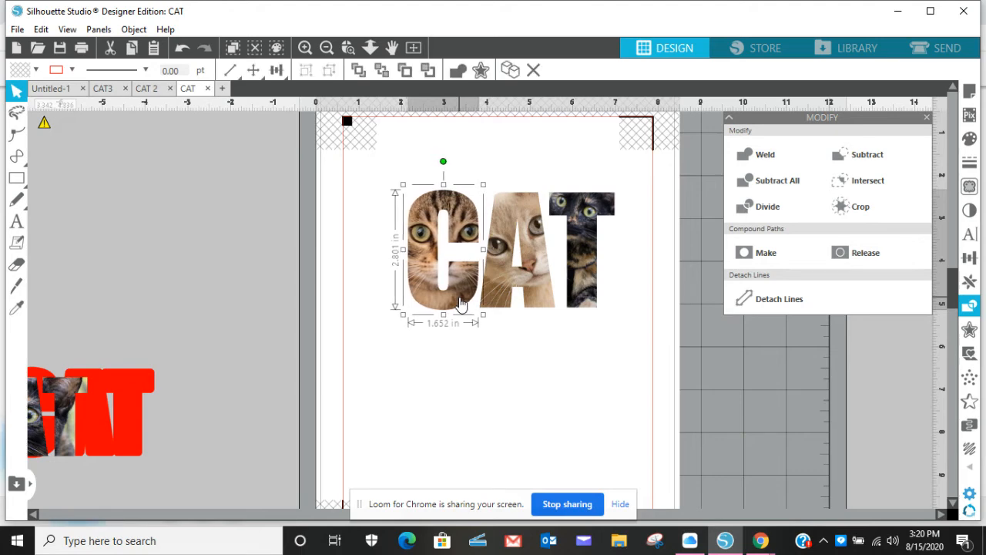
# Step: Nudge the photo-filled T slightly to the left, closer to the A
pyautogui.click(573, 259)
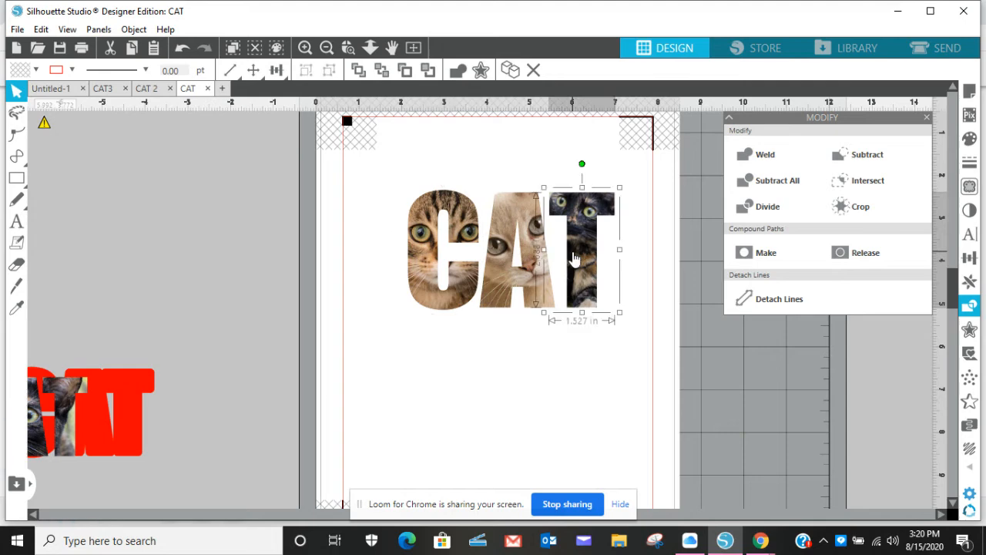
pyautogui.press('Left')
pyautogui.press('Left')
pyautogui.press('Left')
pyautogui.press('Left')
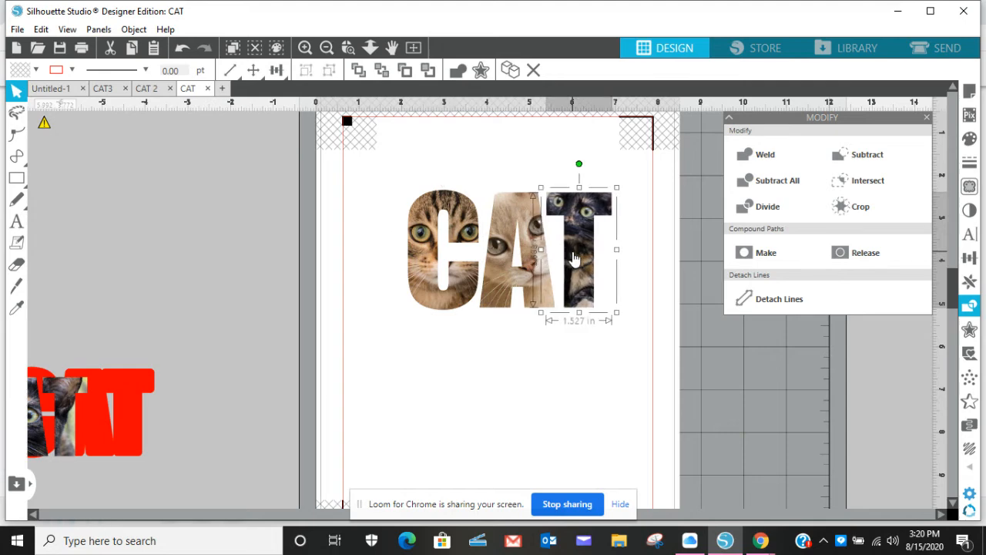
pyautogui.click(378, 205)
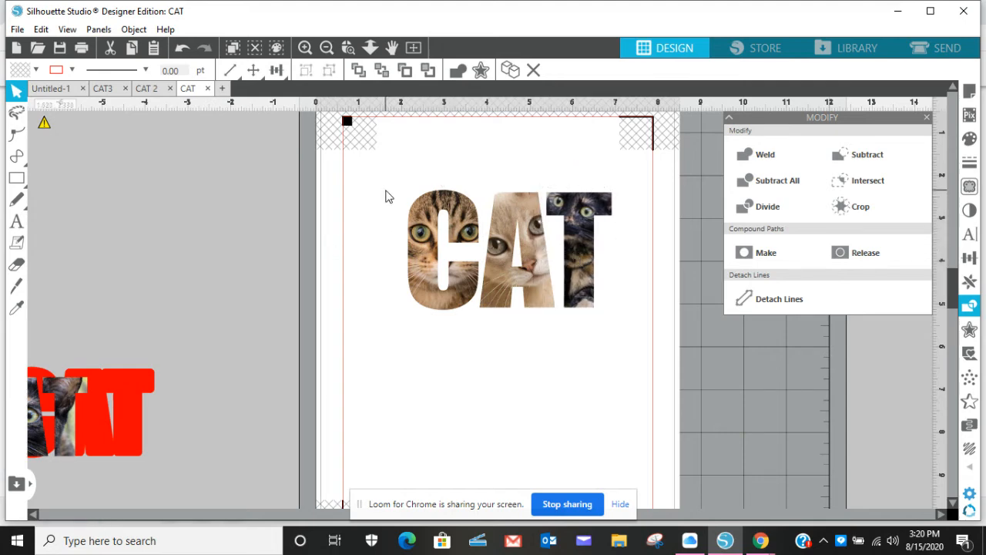
# Step: Group the three photo-filled letters and move the CAT word slightly down and left, inside the cut border
pyautogui.moveTo(452, 221); pyautogui.dragTo(621, 318)
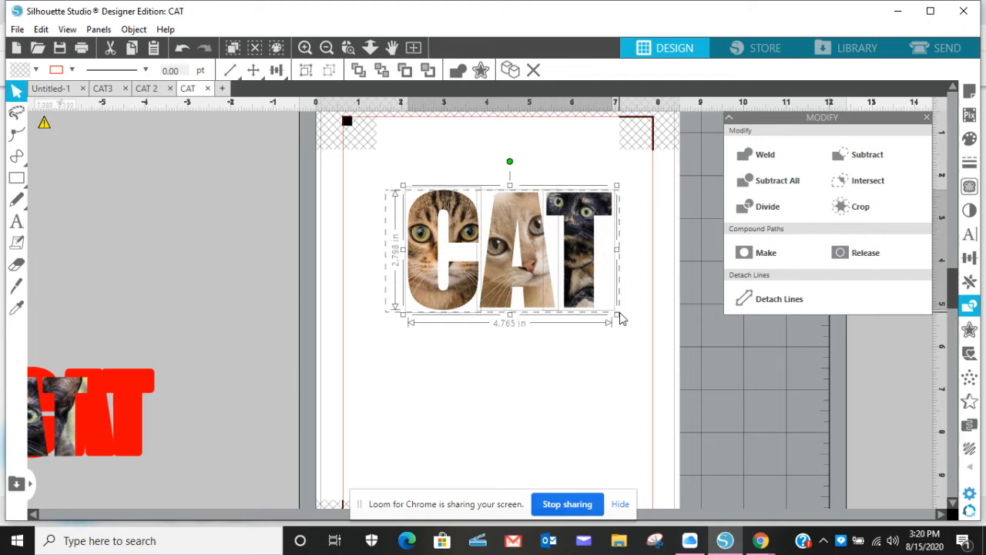
pyautogui.rightClick(621, 318)
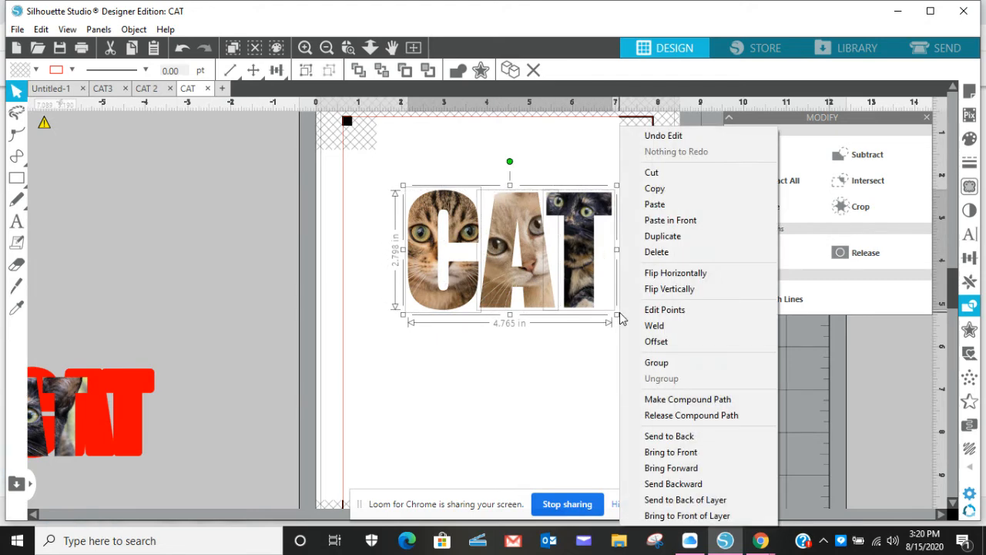
pyautogui.click(653, 364)
pyautogui.click(590, 355)
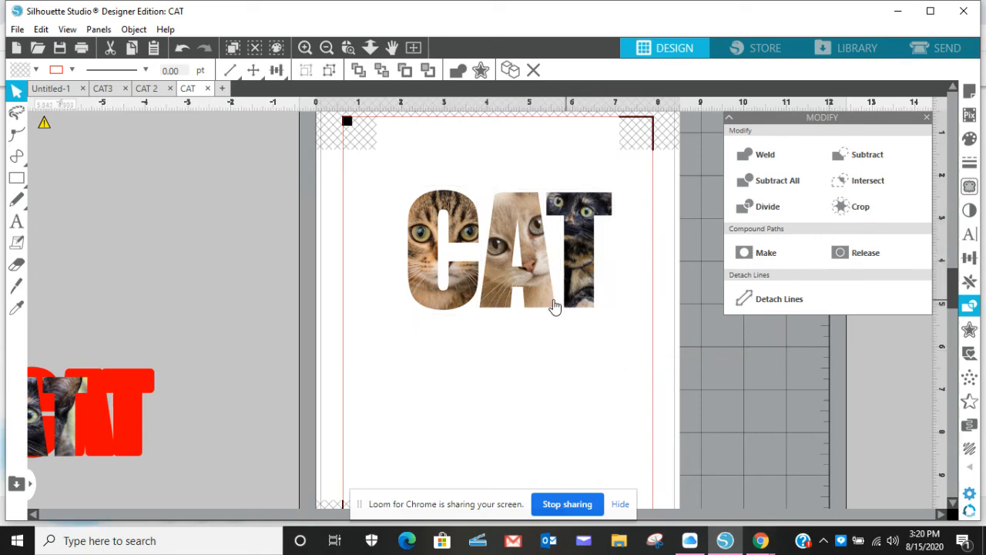
pyautogui.moveTo(555, 306); pyautogui.dragTo(537, 322)
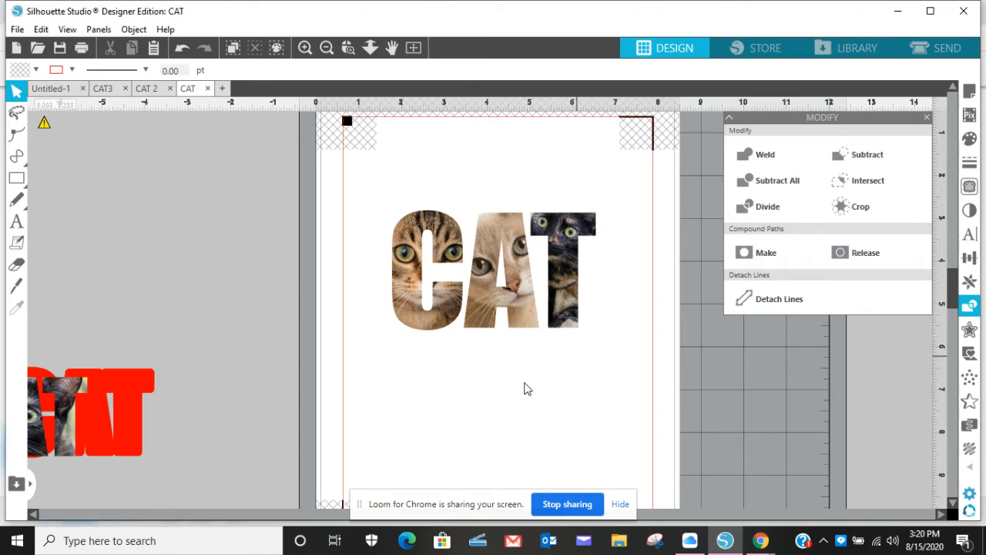
pyautogui.click(536, 331)
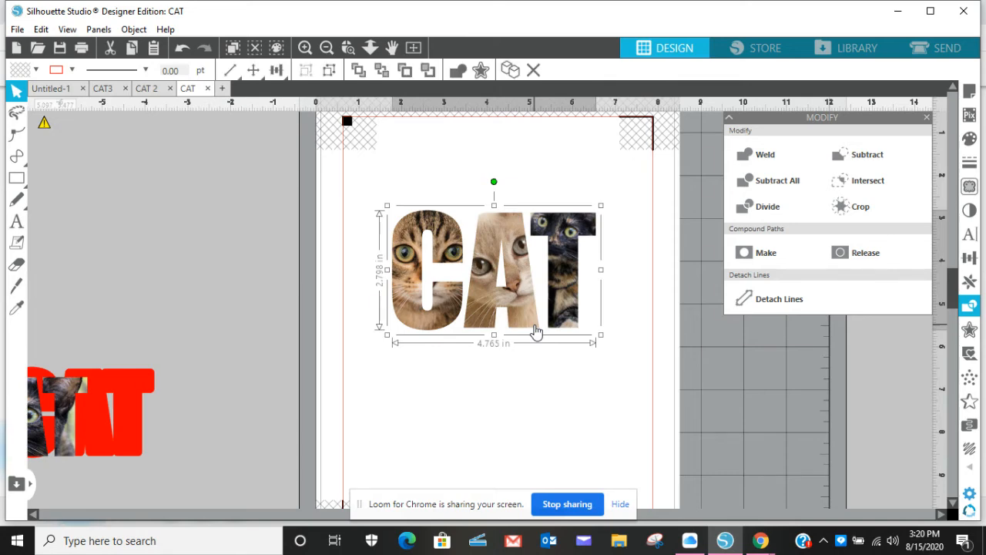
# Step: Create a 0.105 in offset with rounded corners around the grouped photo-filled CAT word
pyautogui.rightClick(536, 332)
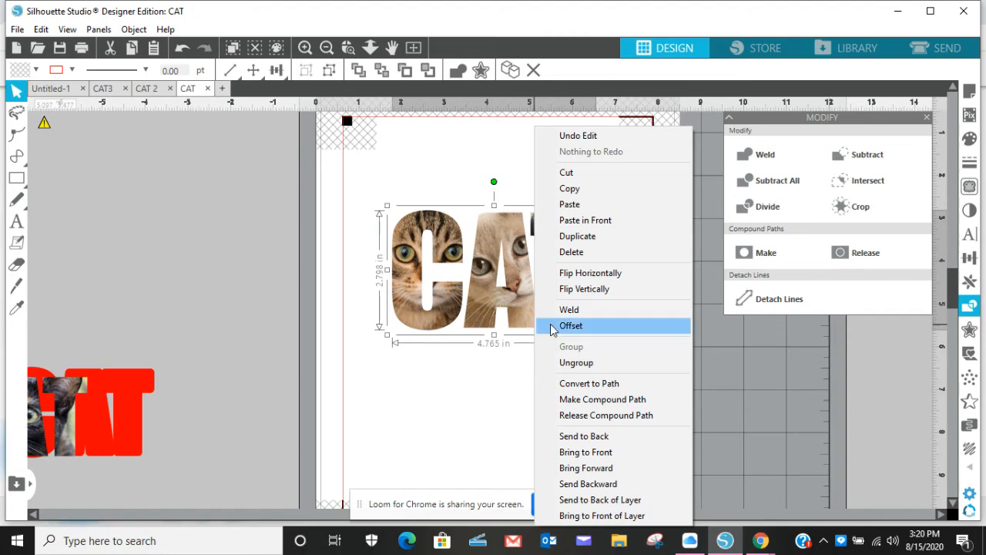
pyautogui.click(570, 326)
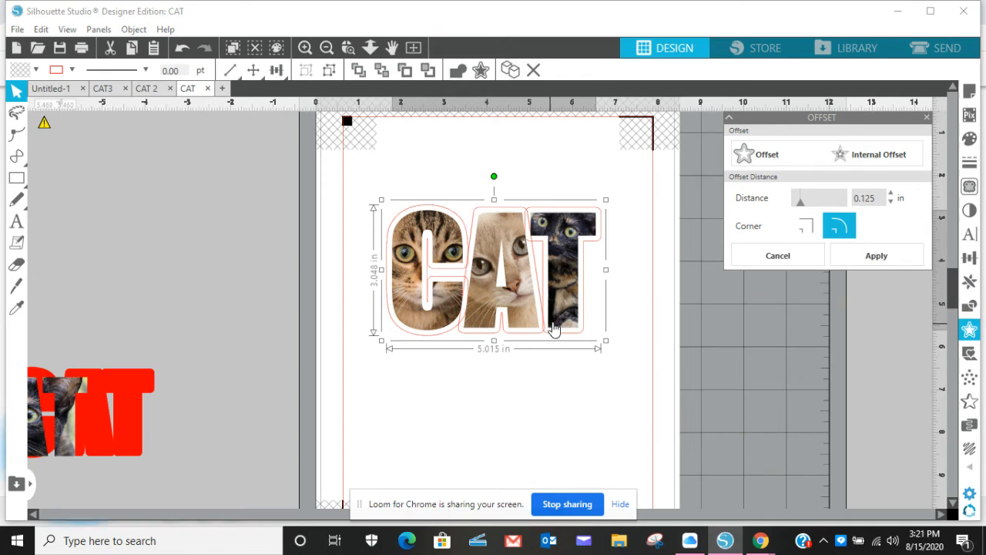
pyautogui.click(891, 203)
pyautogui.click(891, 204)
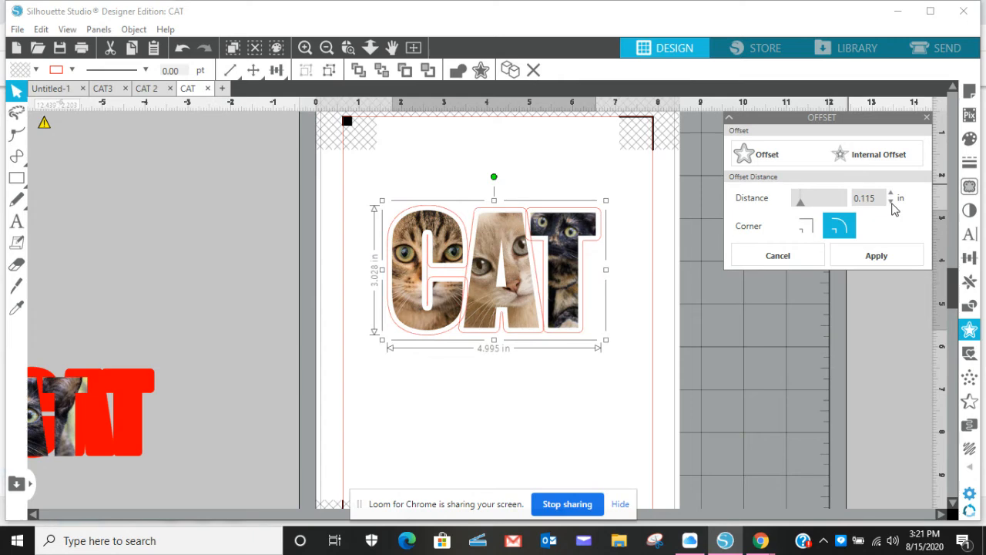
pyautogui.click(891, 203)
pyautogui.click(891, 204)
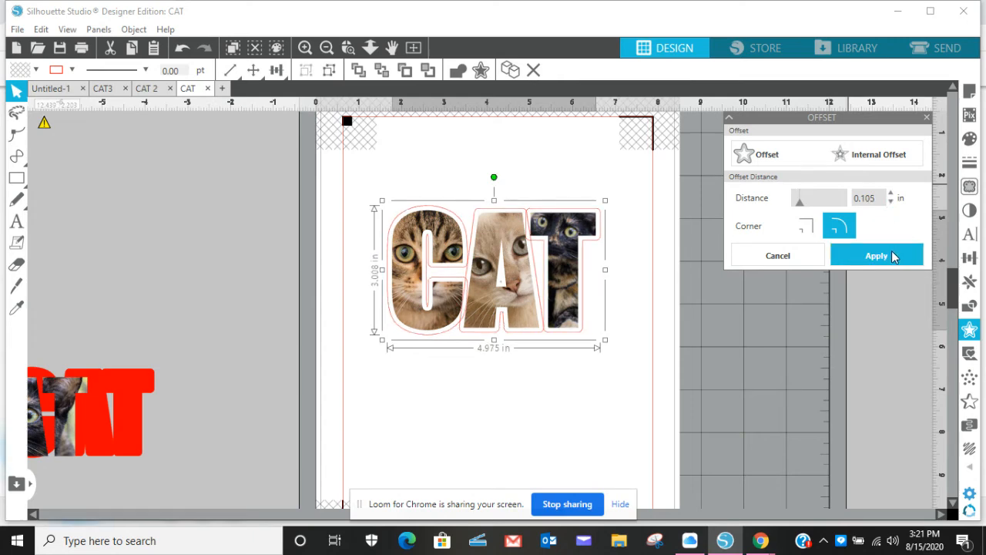
pyautogui.click(892, 256)
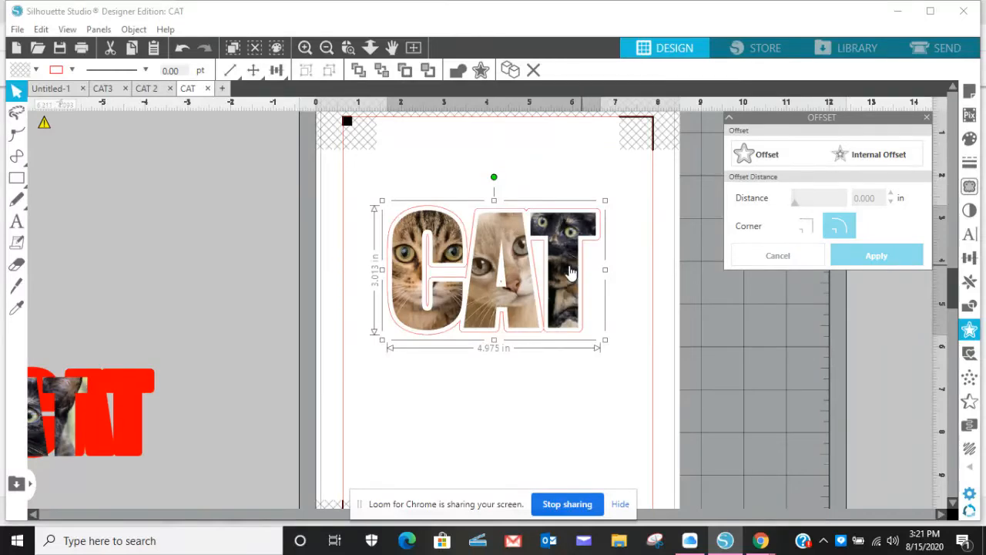
# Step: Fill the CAT offset shape with orange and place the photo-filled word back on top of it
pyautogui.click(522, 358)
pyautogui.moveTo(568, 266); pyautogui.dragTo(491, 380)
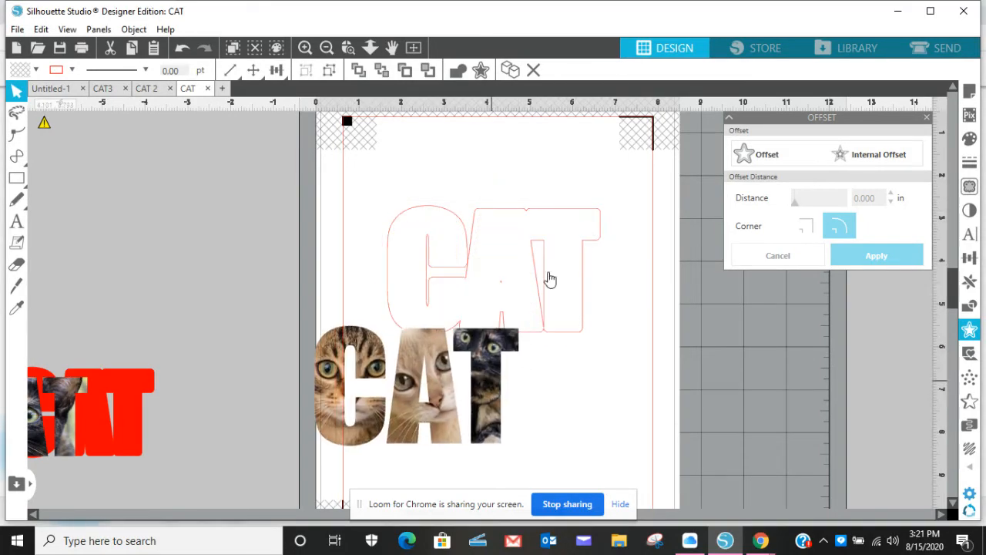
pyautogui.click(578, 220)
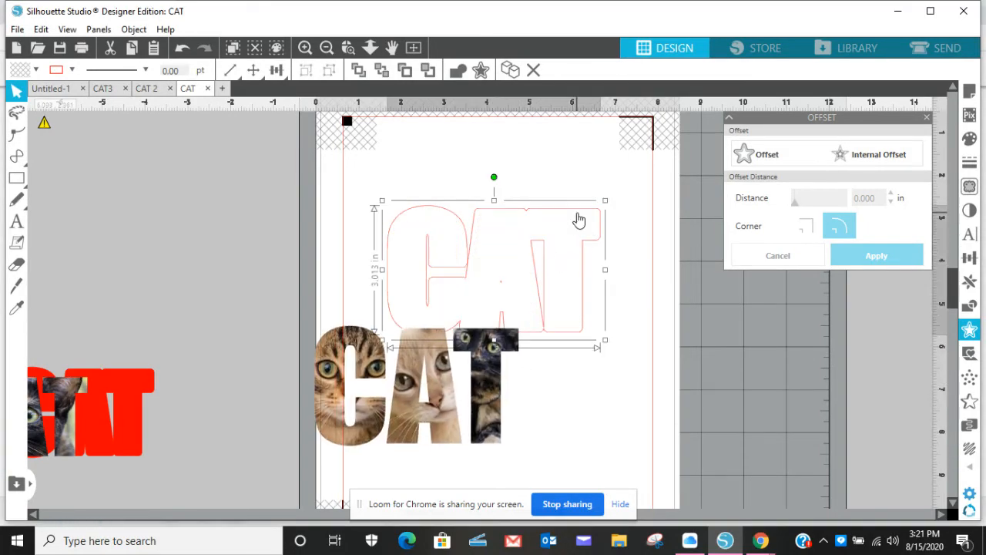
pyautogui.click(969, 139)
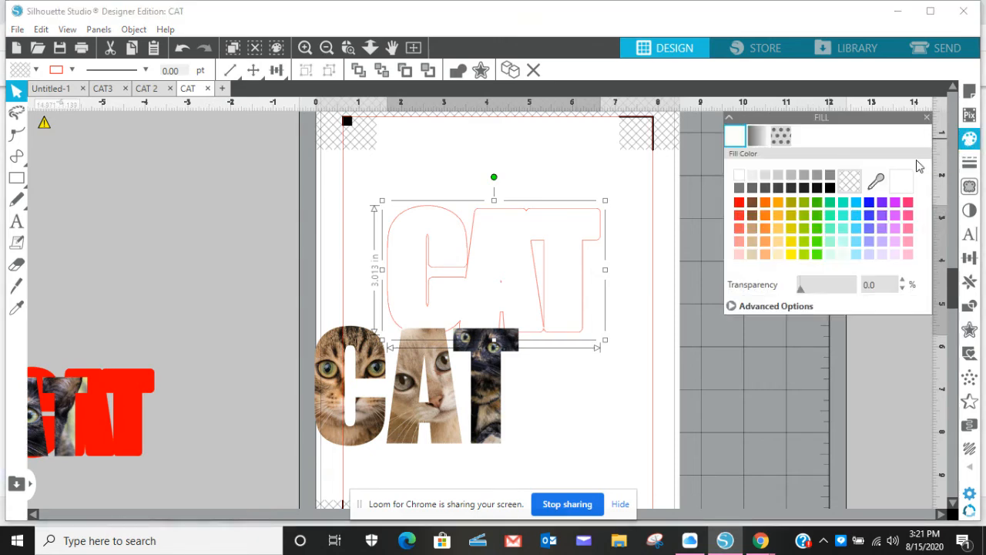
pyautogui.click(778, 202)
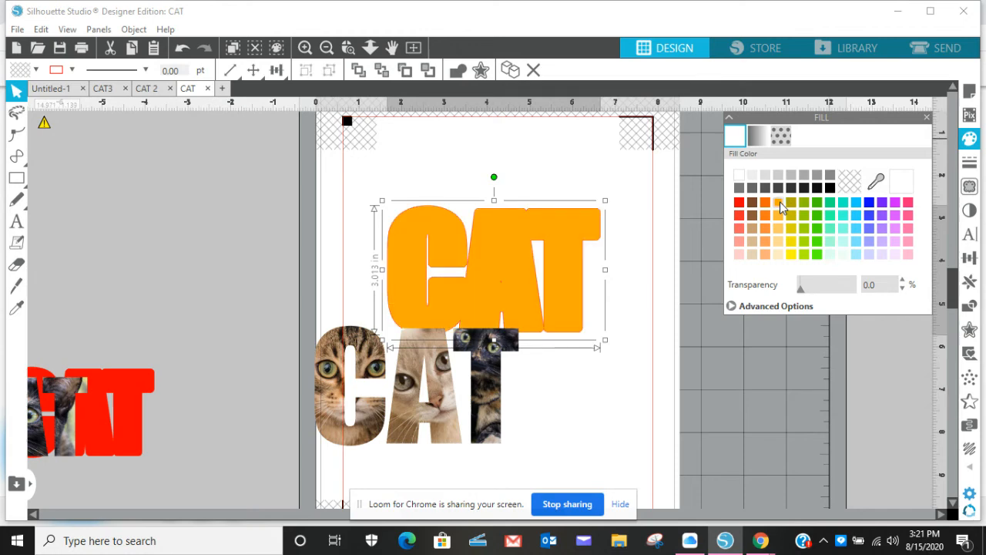
pyautogui.moveTo(494, 386); pyautogui.dragTo(561, 277)
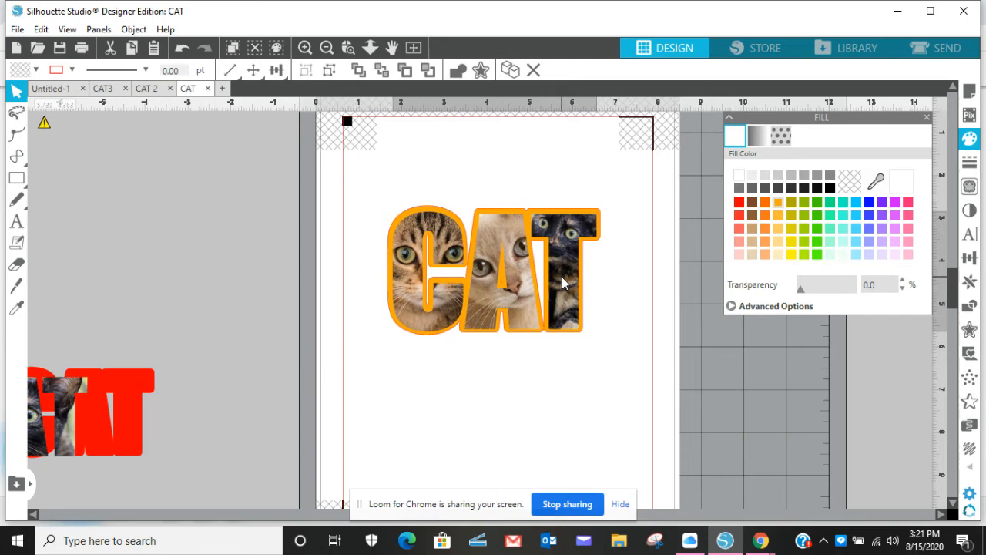
pyautogui.click(562, 277)
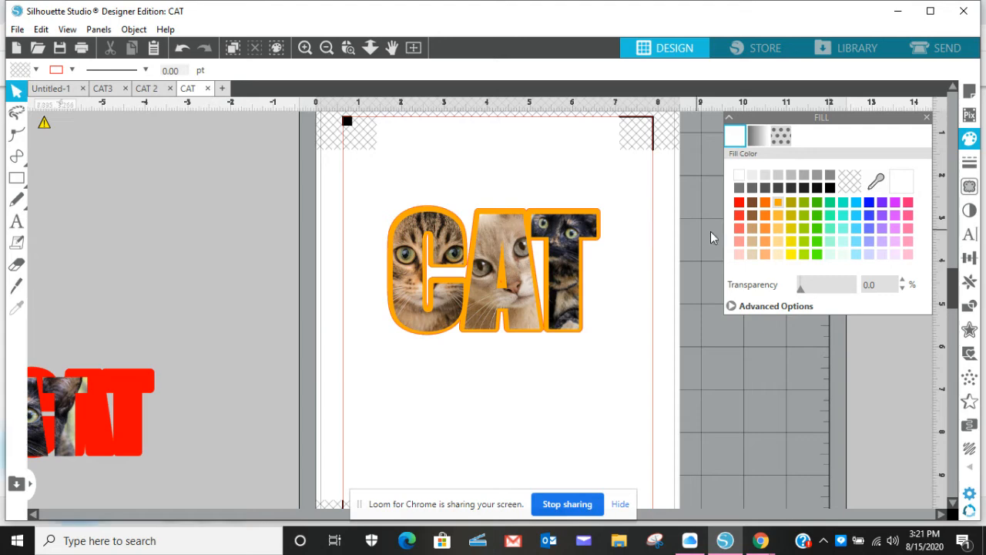
# Step: Change the CAT offset shape's fill to blue and place it back evenly behind the photo-filled letters
pyautogui.click(739, 205)
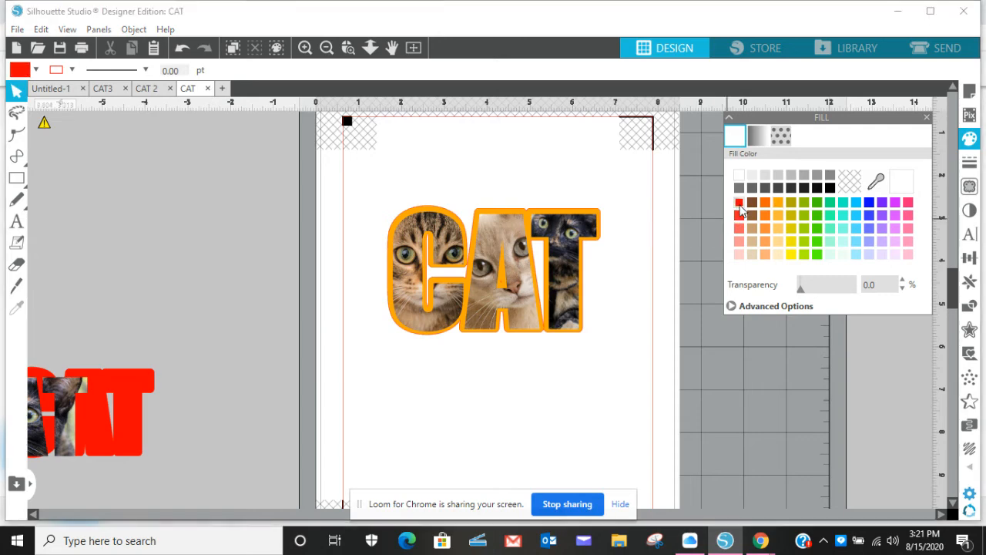
pyautogui.click(882, 204)
pyautogui.click(544, 285)
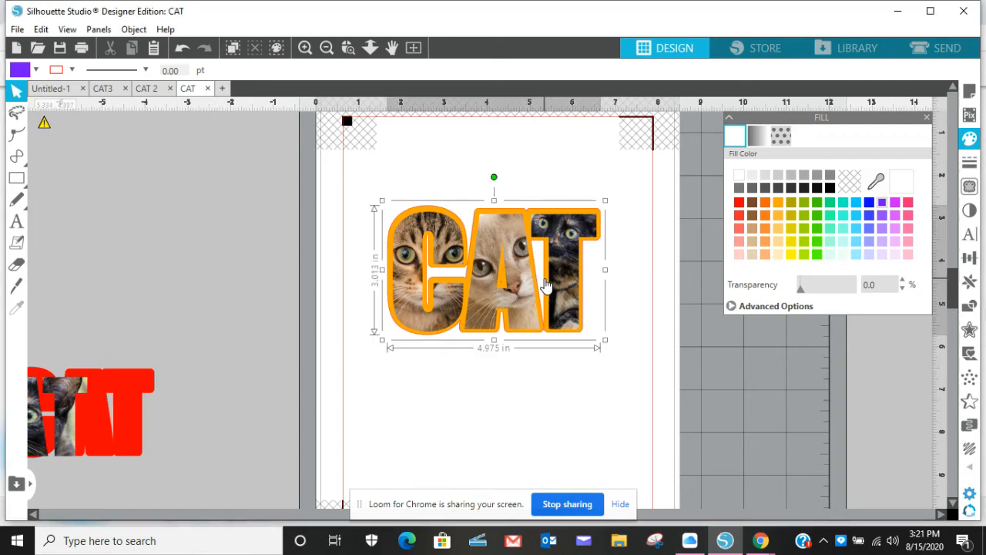
pyautogui.moveTo(544, 285); pyautogui.dragTo(521, 319)
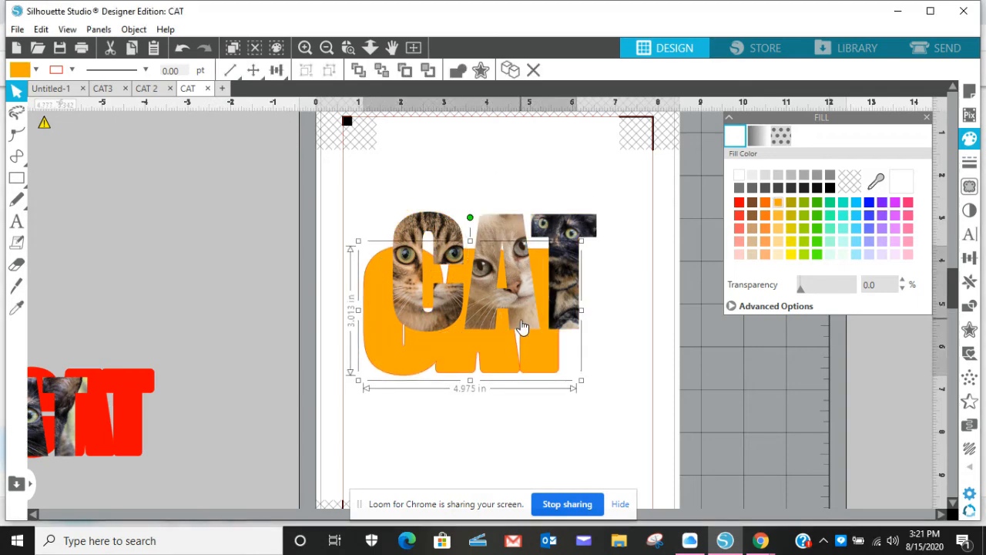
pyautogui.click(868, 201)
pyautogui.moveTo(552, 369); pyautogui.dragTo(576, 323)
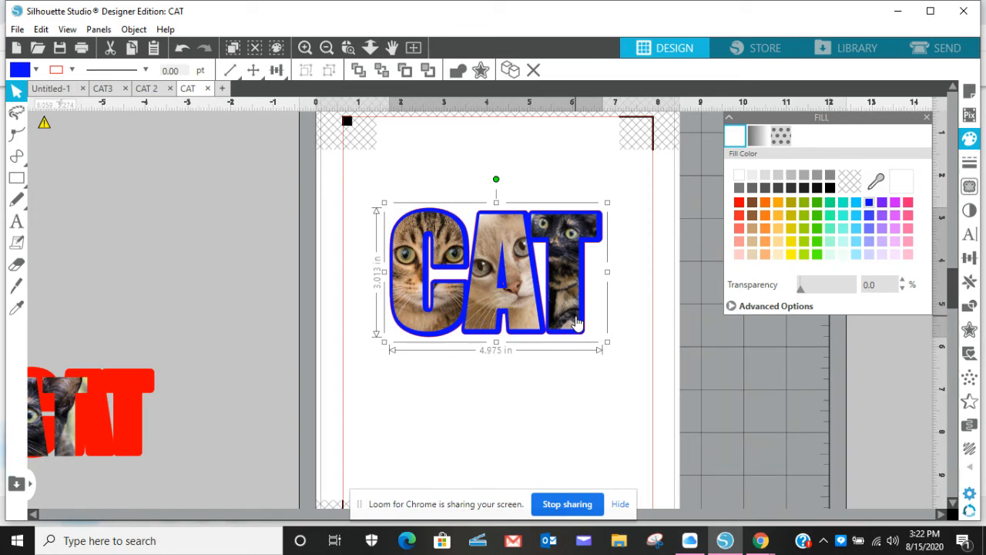
# Step: Select the photo-filled word together with its blue backing and enlarge both proportionally to about 6.2 in wide
pyautogui.click(361, 318)
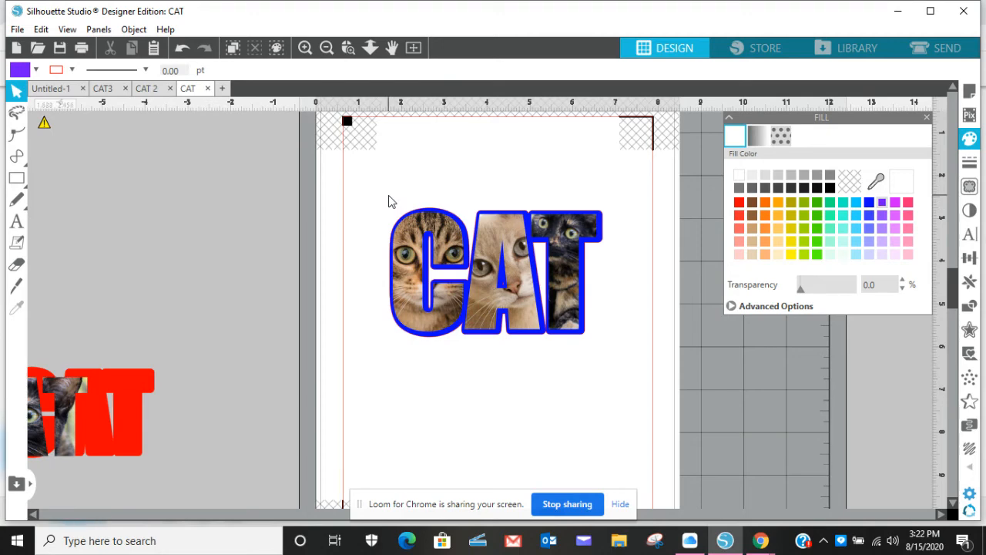
pyautogui.click(431, 262)
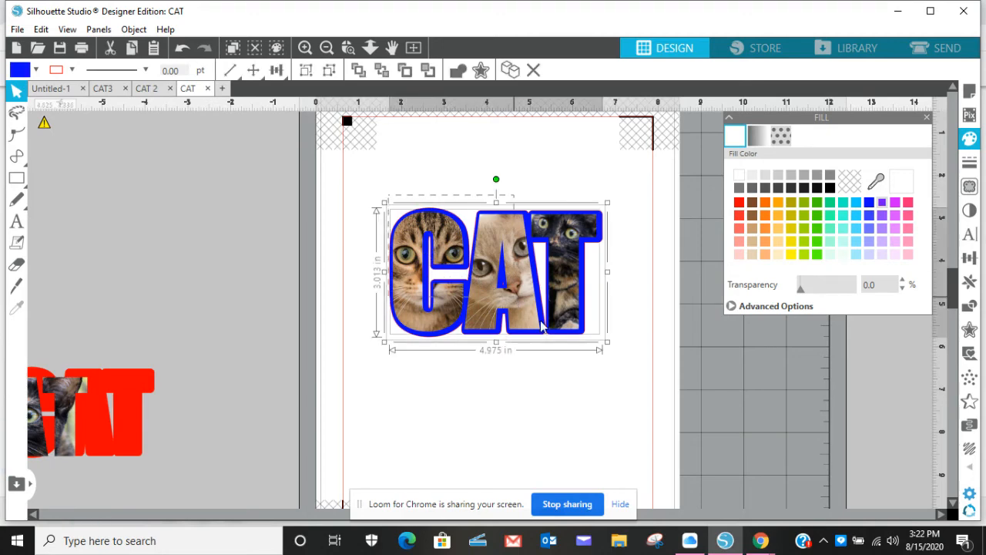
pyautogui.moveTo(594, 352); pyautogui.dragTo(607, 351)
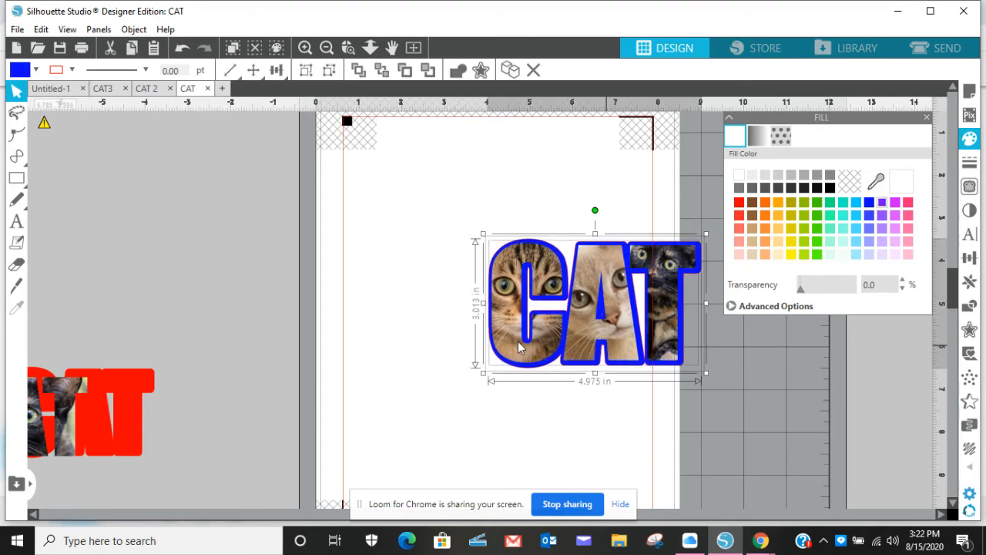
pyautogui.hotkey('ctrl', 'z')
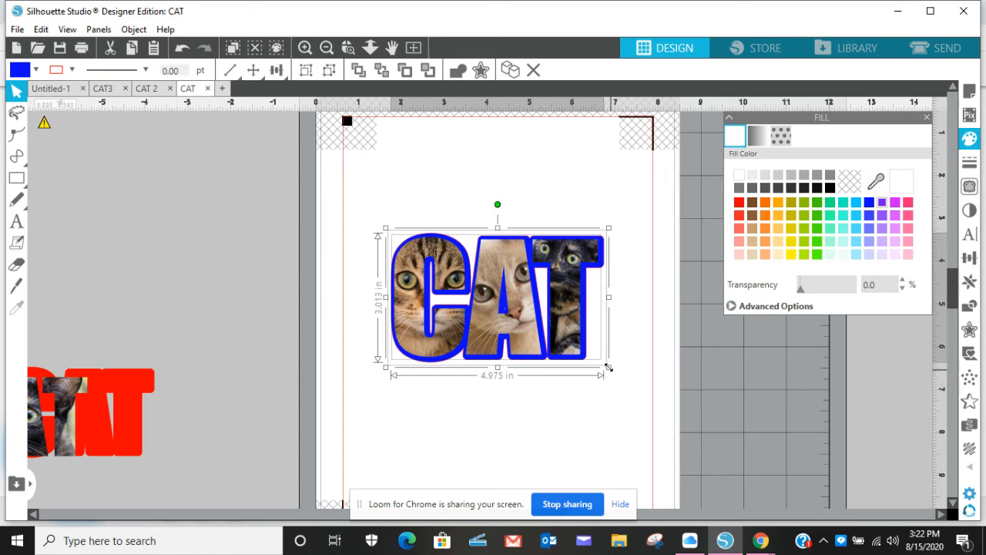
pyautogui.moveTo(609, 367); pyautogui.dragTo(655, 393)
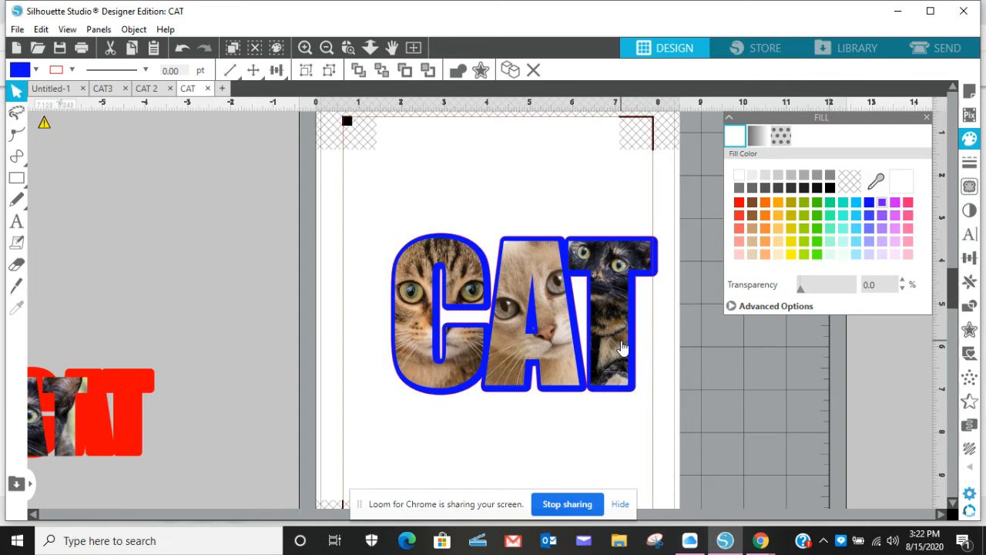
pyautogui.hotkey('ctrl', 'g')
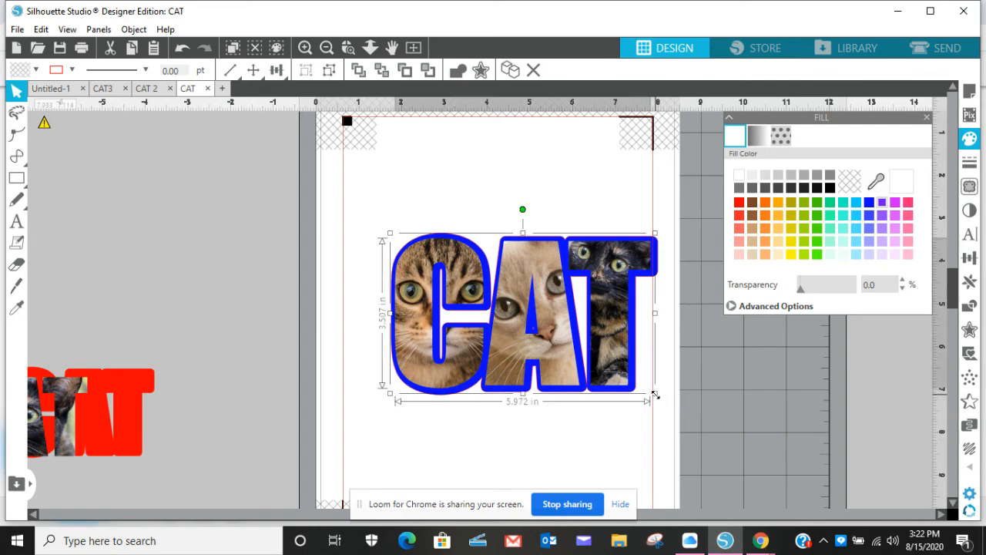
pyautogui.moveTo(655, 395); pyautogui.dragTo(726, 437)
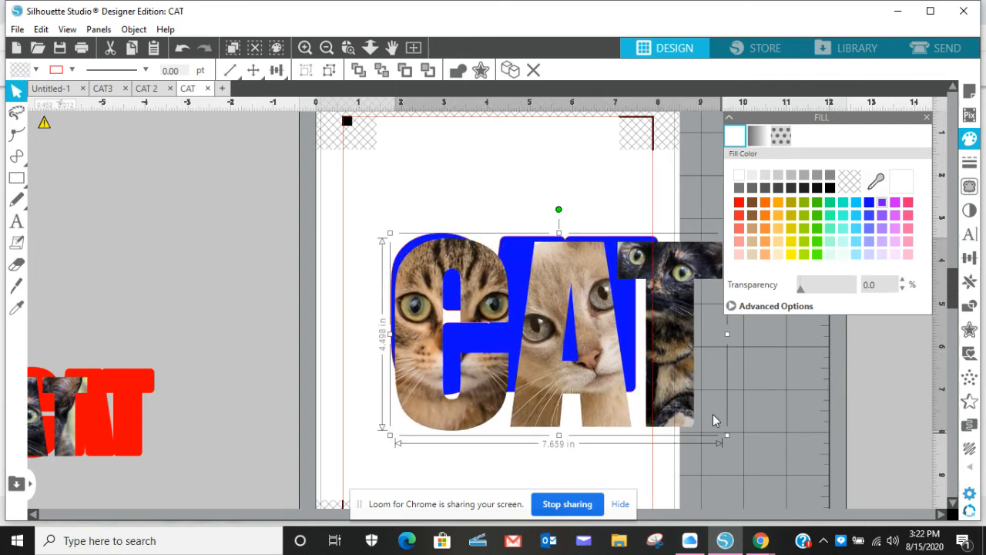
pyautogui.moveTo(519, 237); pyautogui.dragTo(484, 164)
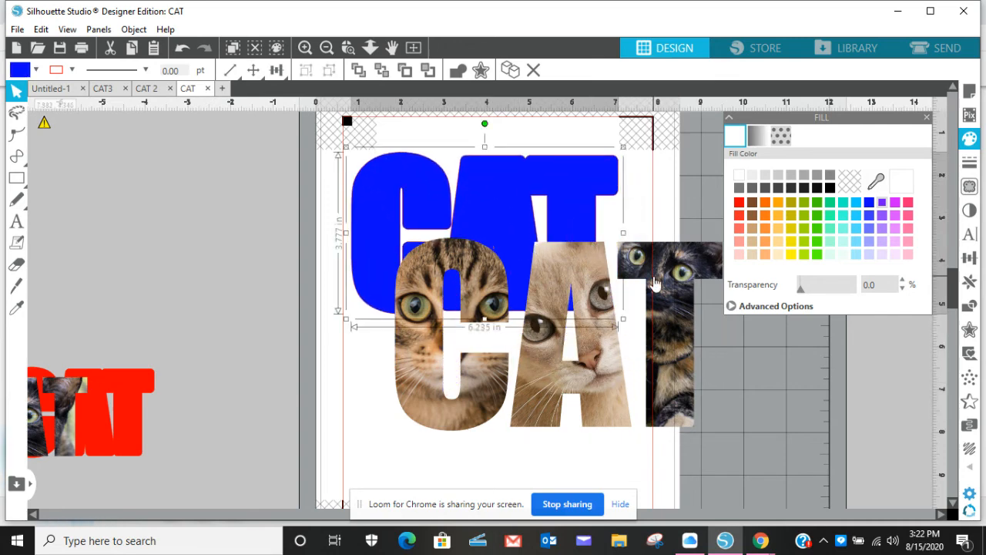
pyautogui.moveTo(653, 284); pyautogui.dragTo(585, 310)
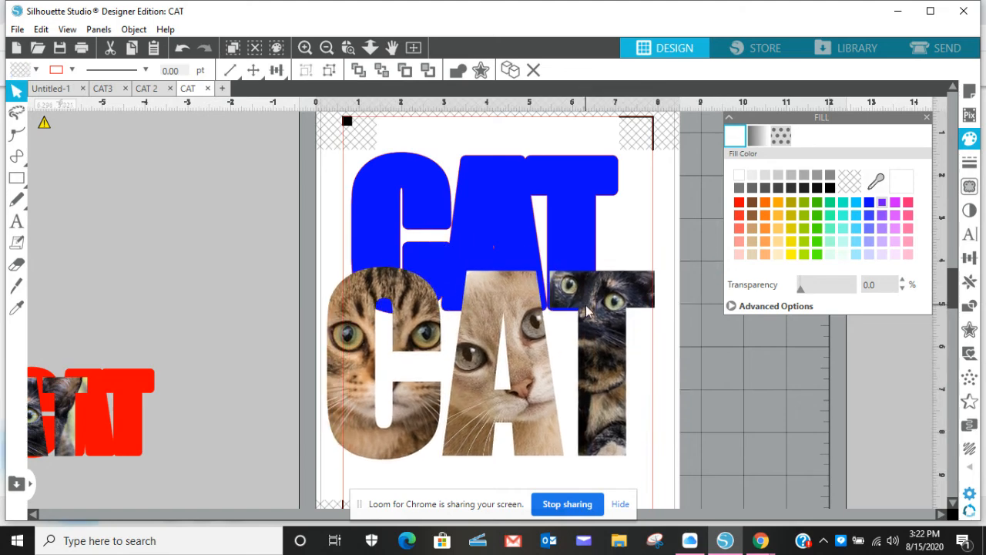
pyautogui.click(185, 57)
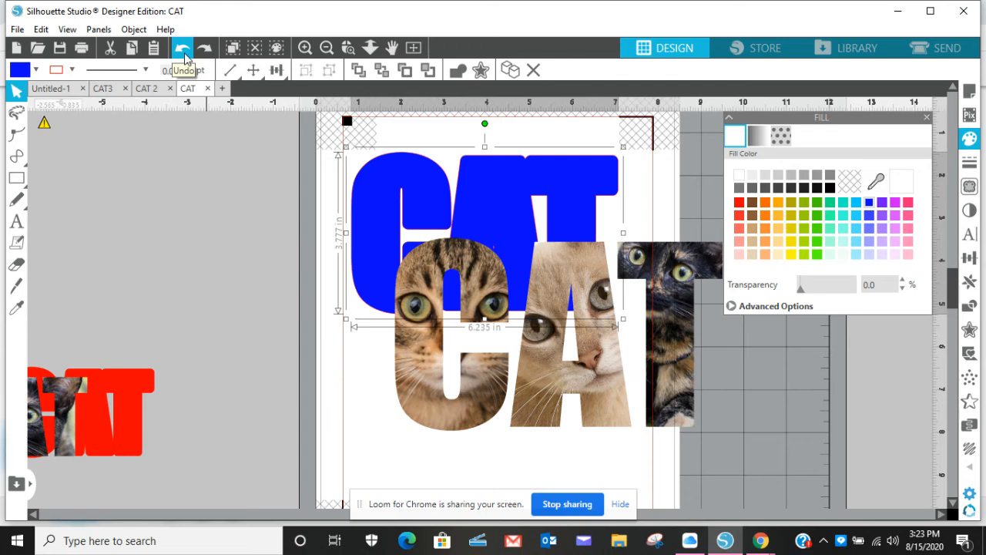
pyautogui.click(185, 57)
pyautogui.click(185, 57)
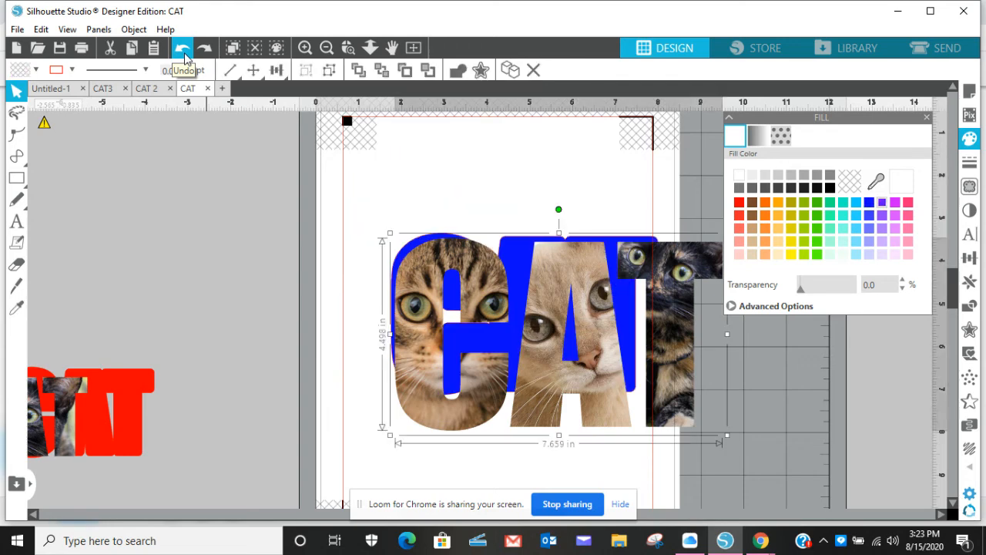
pyautogui.click(185, 57)
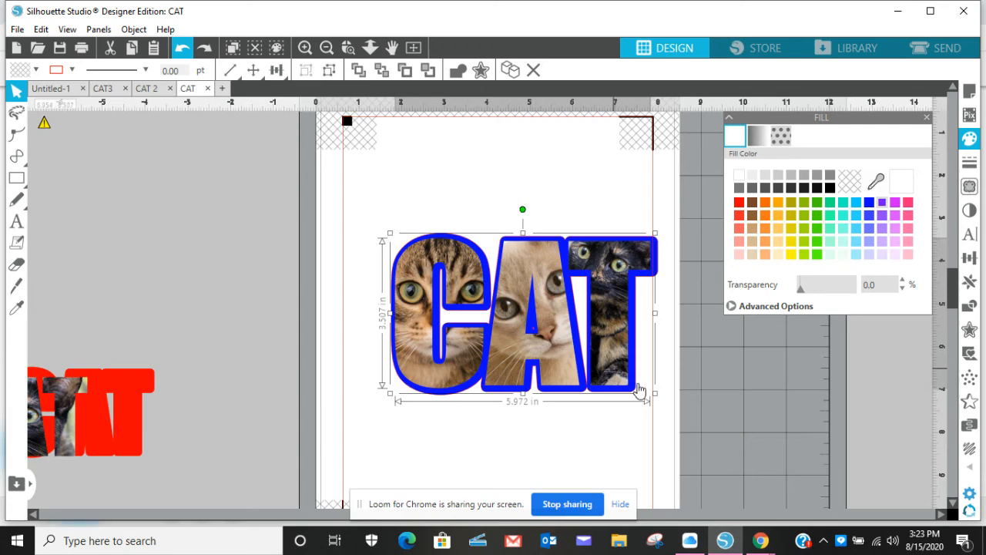
# Step: Enlarge the photo-filled word and its blue backing together to about 8.2 in wide and rotate them about 90° clockwise inside the cut border
pyautogui.moveTo(372, 216); pyautogui.dragTo(762, 434)
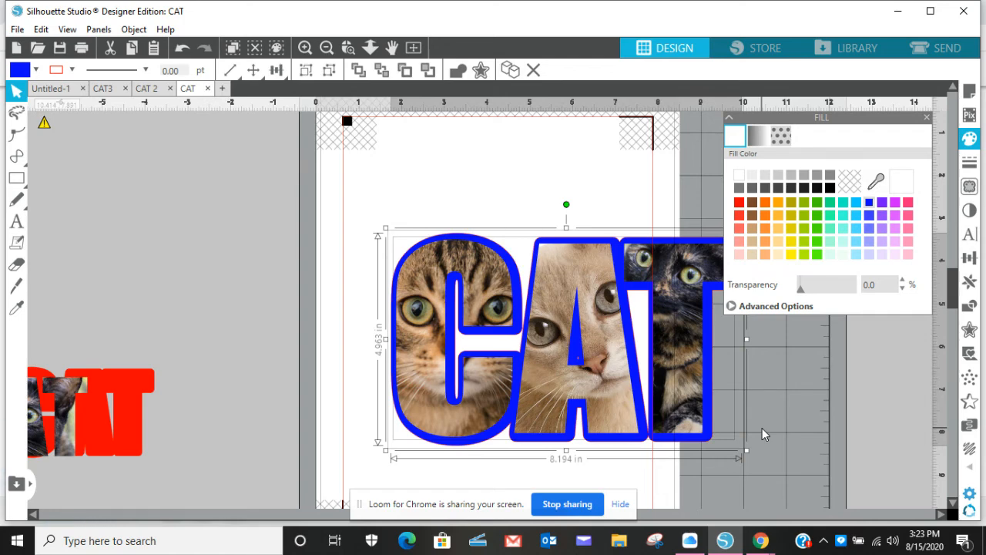
pyautogui.click(927, 119)
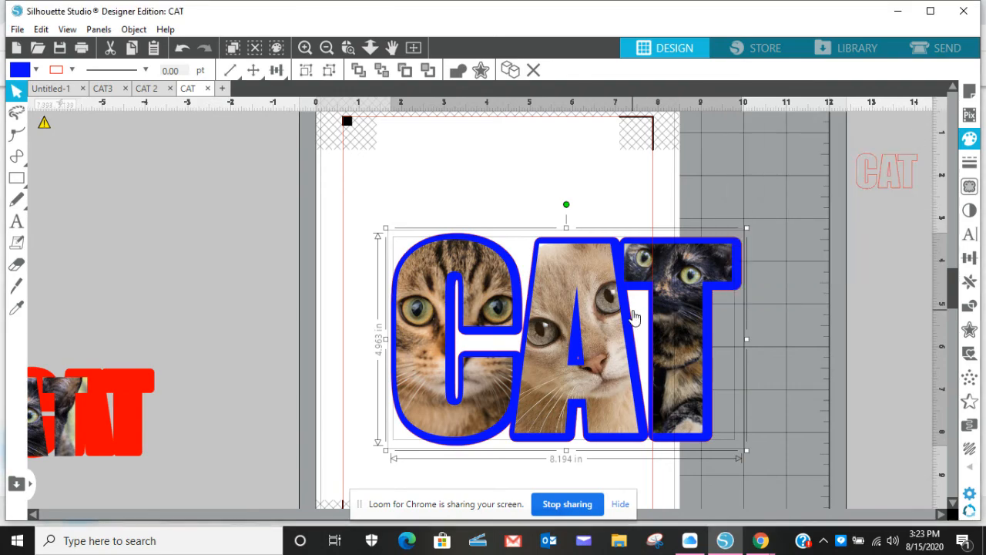
pyautogui.moveTo(566, 204); pyautogui.dragTo(882, 336)
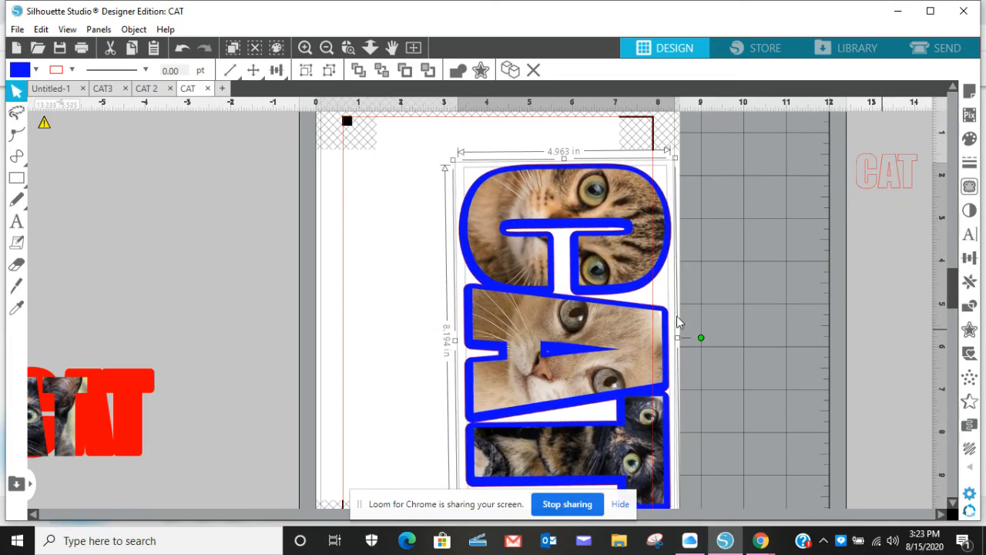
pyautogui.moveTo(616, 325); pyautogui.dragTo(550, 315)
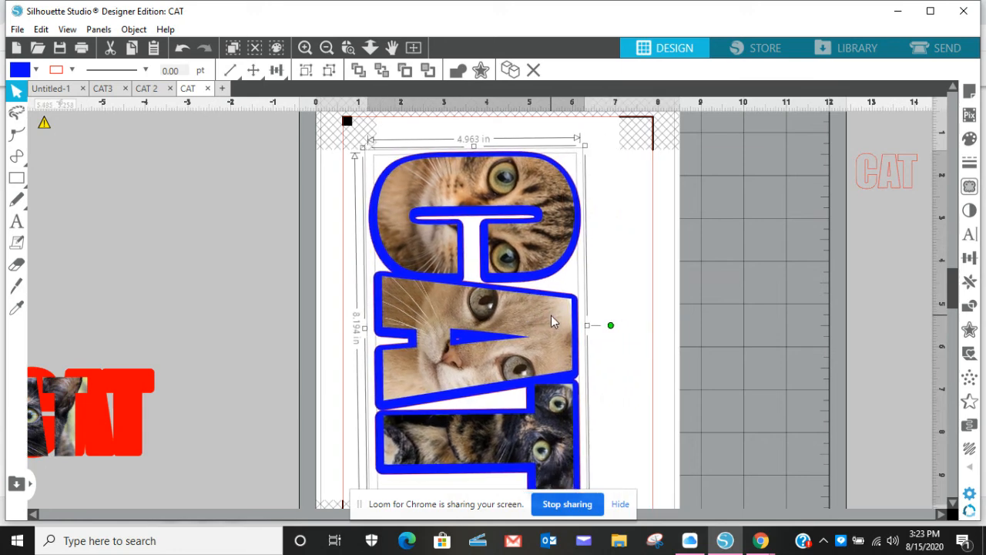
pyautogui.click(585, 284)
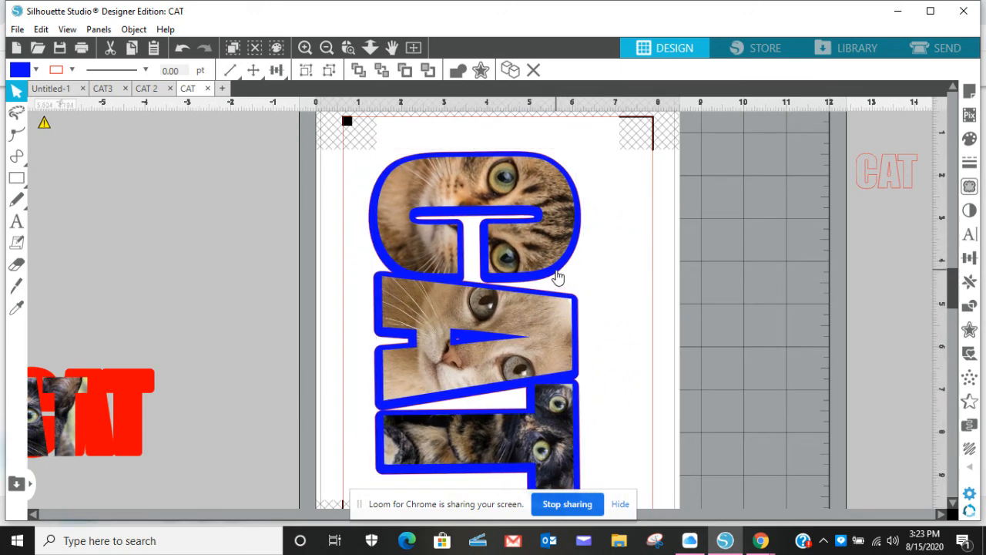
# Step: Move the blue backing away from the photo-filled letters, onto the empty area left of the page
pyautogui.moveTo(557, 278); pyautogui.dragTo(219, 312)
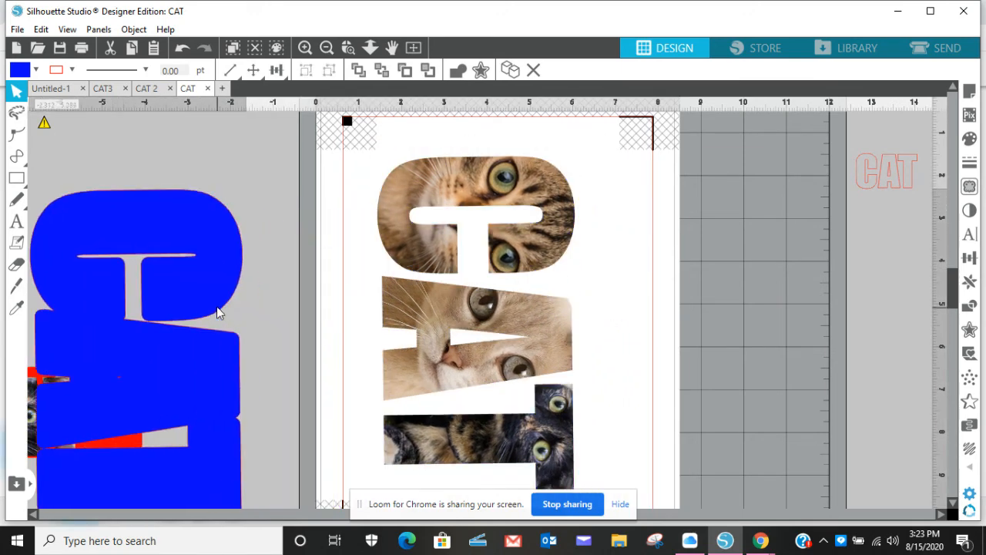
pyautogui.click(472, 244)
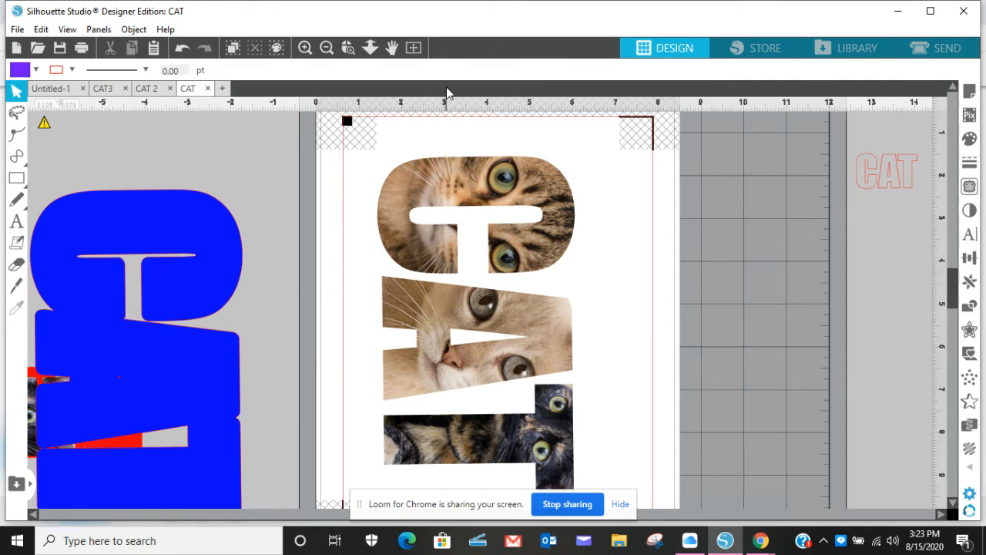
pyautogui.click(326, 49)
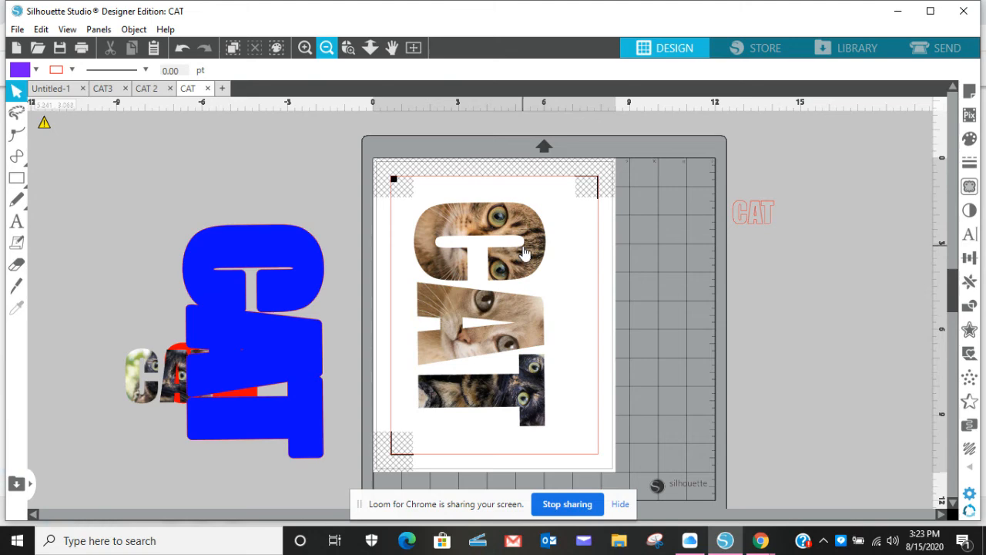
# Step: Shift the photo-filled word slightly to the right and up so it sits more centrally within the cut border, and select it
pyautogui.moveTo(523, 253)
pyautogui.mouseDown()
pyautogui.moveTo(540, 238)
pyautogui.moveTo(533, 245)
pyautogui.mouseUp()
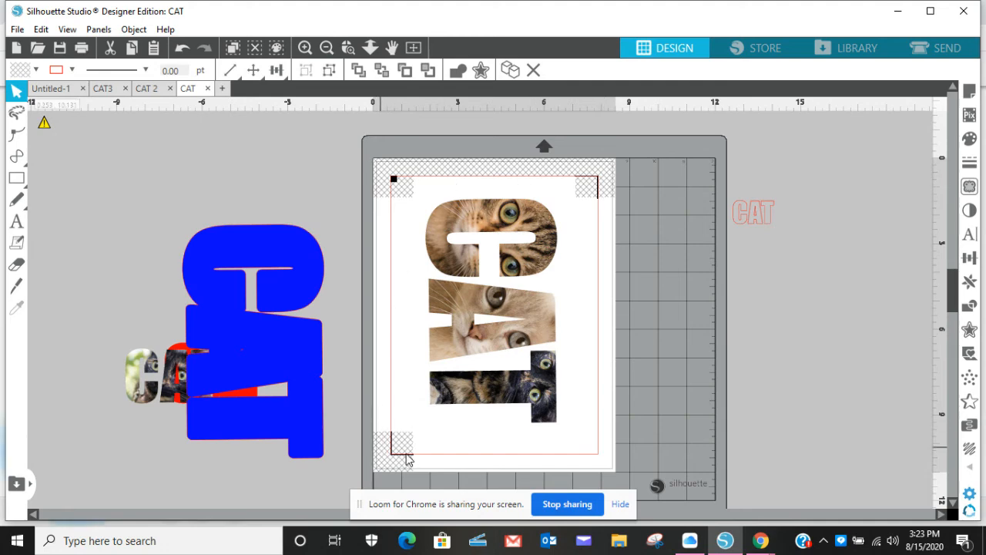
pyautogui.click(506, 365)
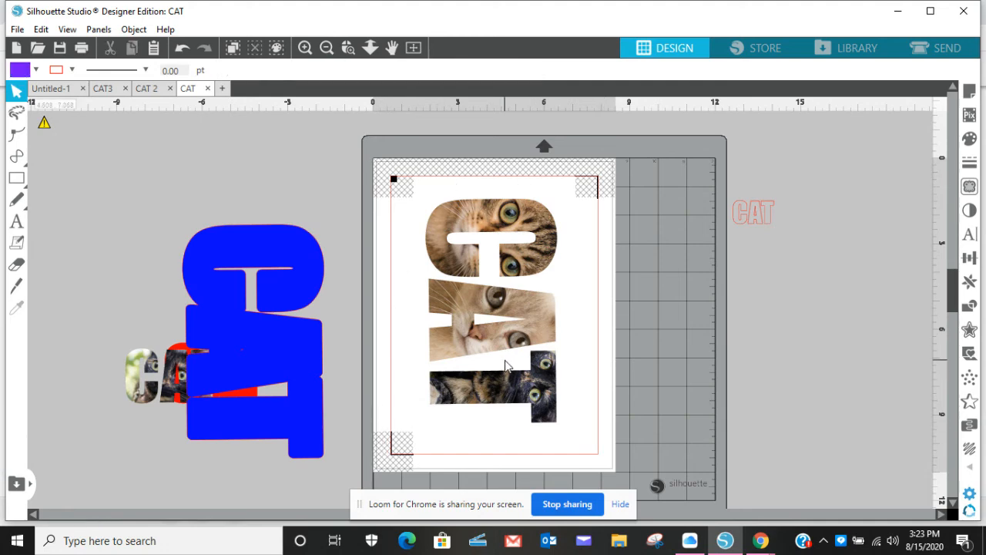
pyautogui.click(530, 258)
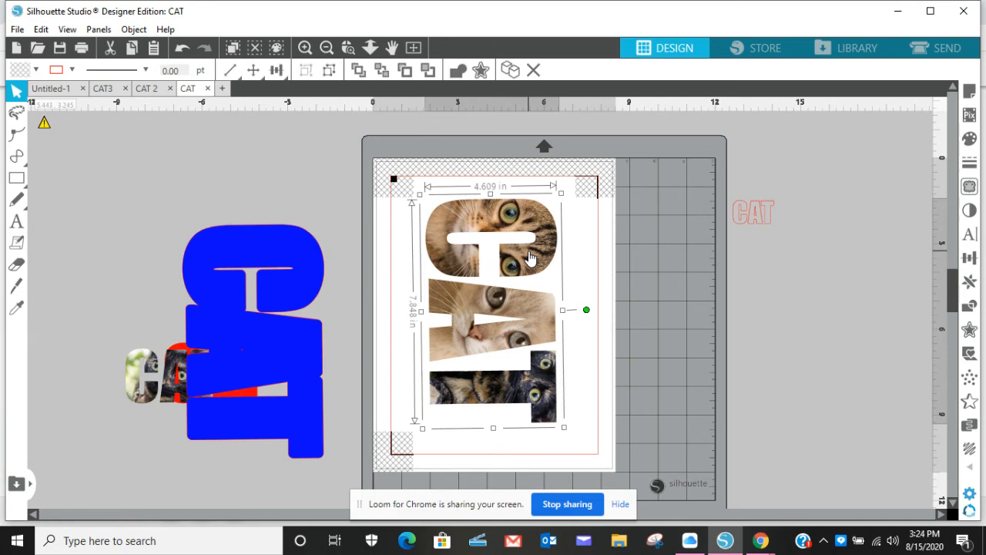
# Step: Open the print settings for the page to review the printer and page range, and close them without printing
pyautogui.click(26, 30)
pyautogui.click(27, 32)
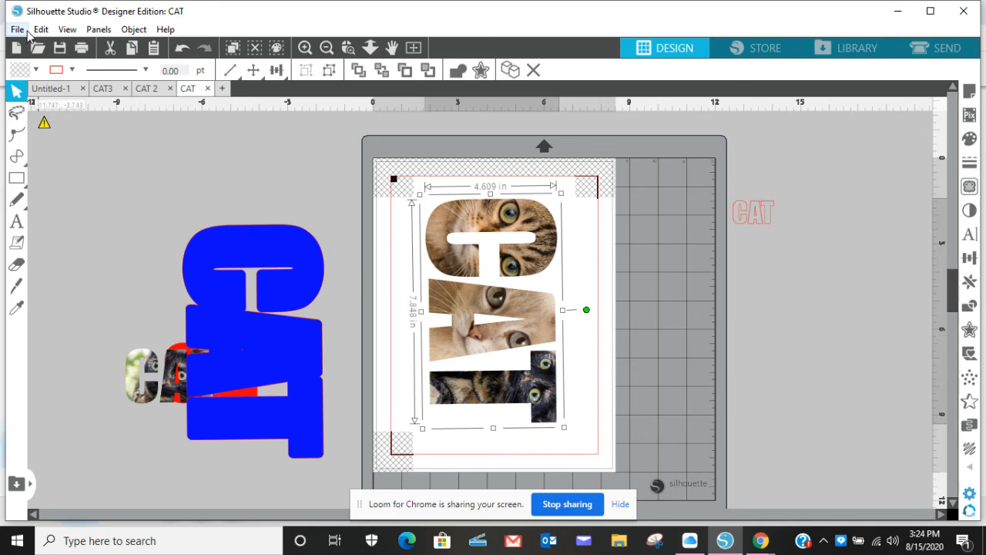
pyautogui.click(23, 34)
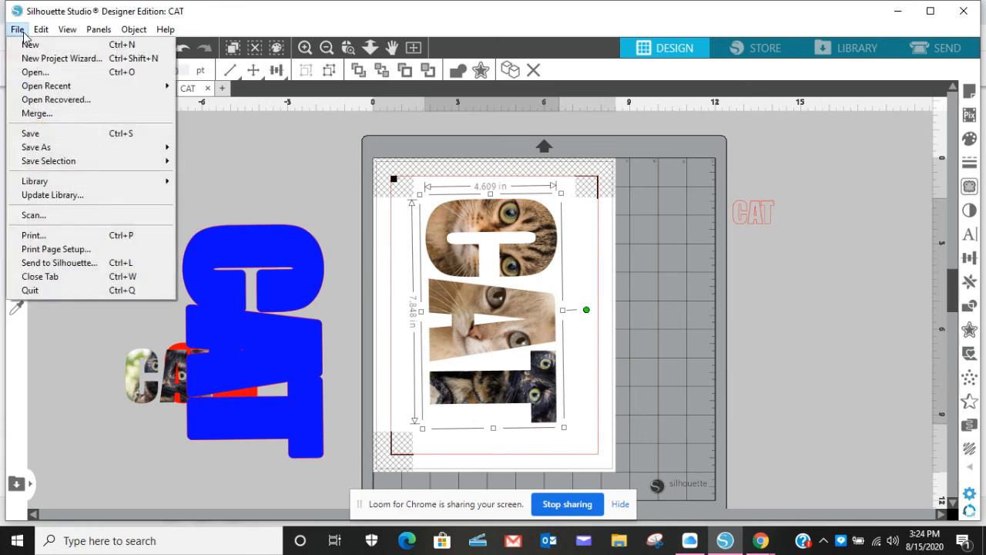
pyautogui.click(30, 242)
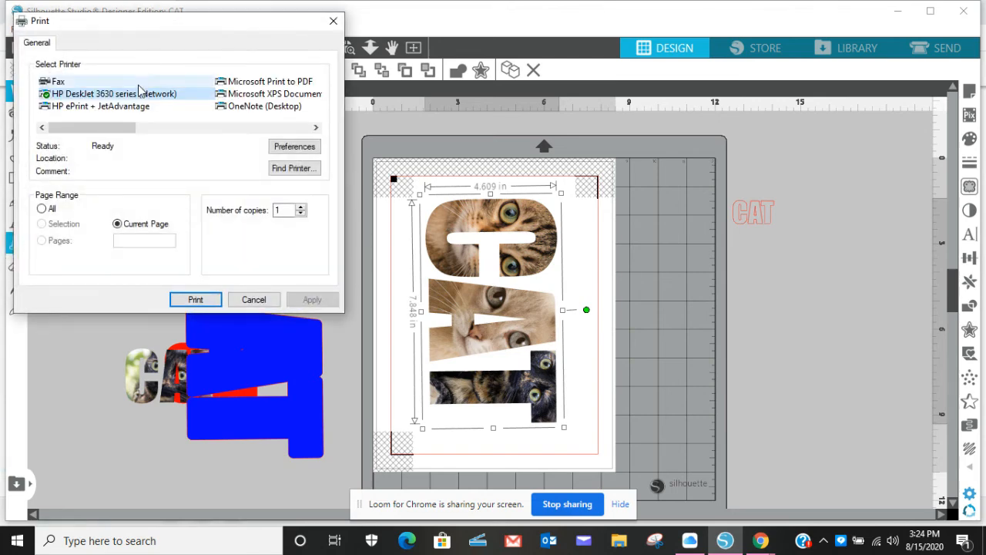
pyautogui.click(334, 24)
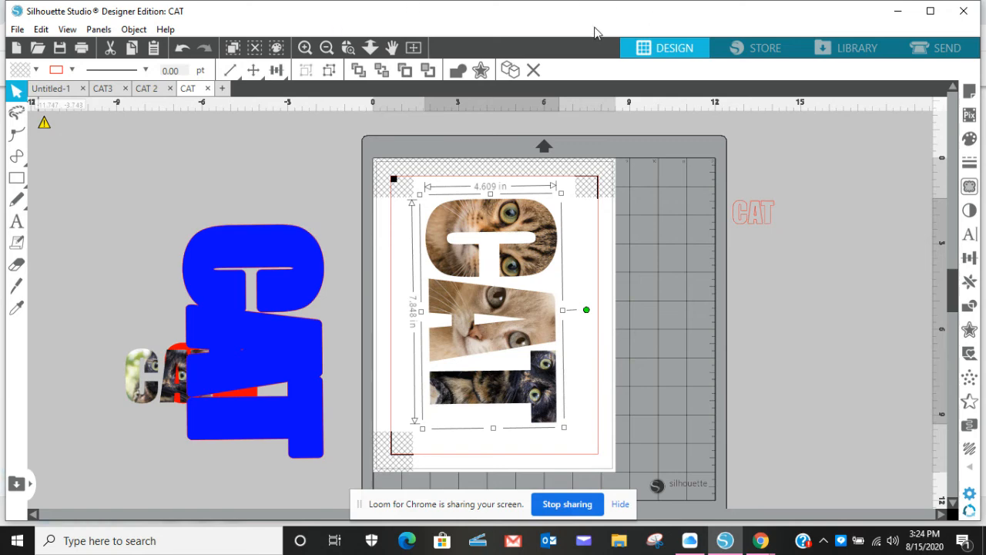
# Step: Switch to the send settings and assign the Cut option to the photo-filled letters, comparing it with No Cut
pyautogui.click(934, 48)
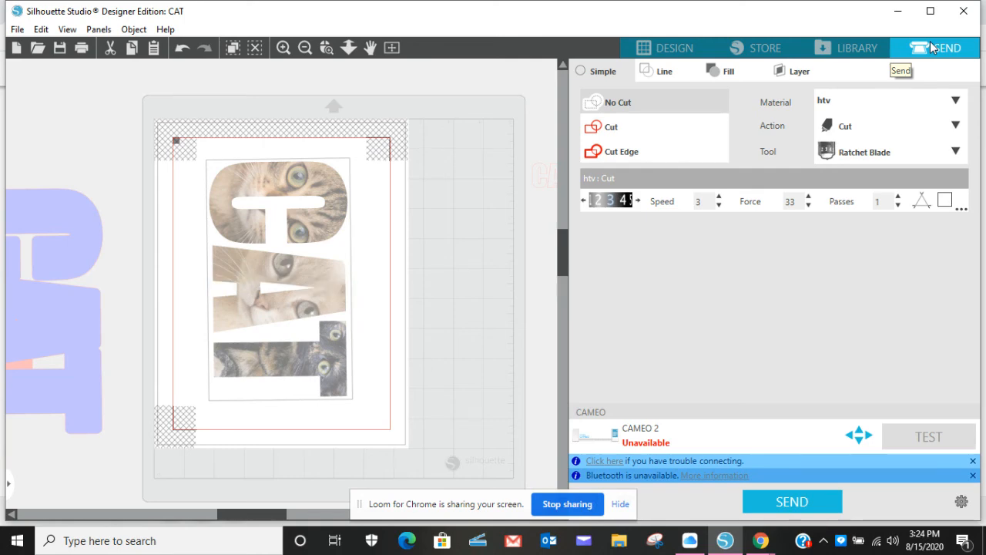
pyautogui.click(614, 132)
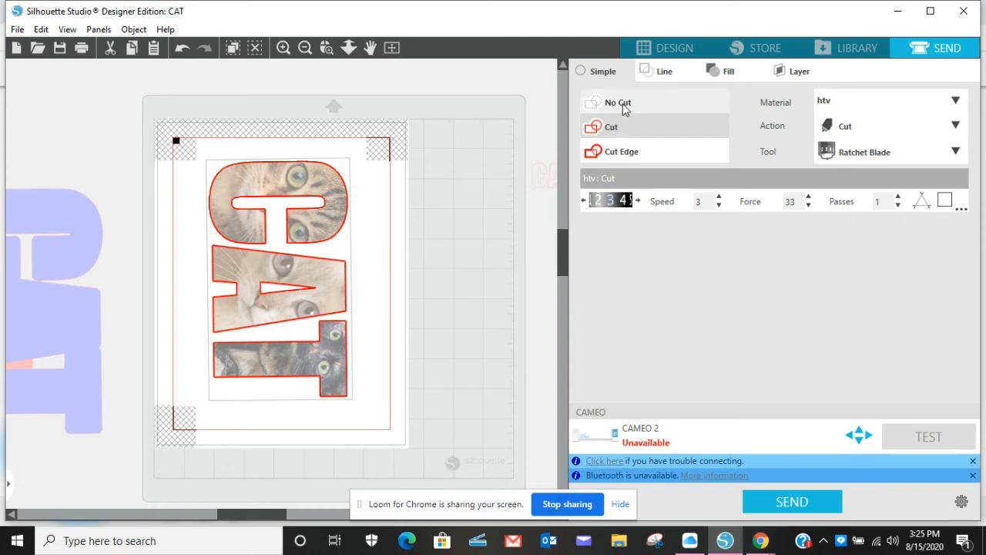
pyautogui.click(624, 108)
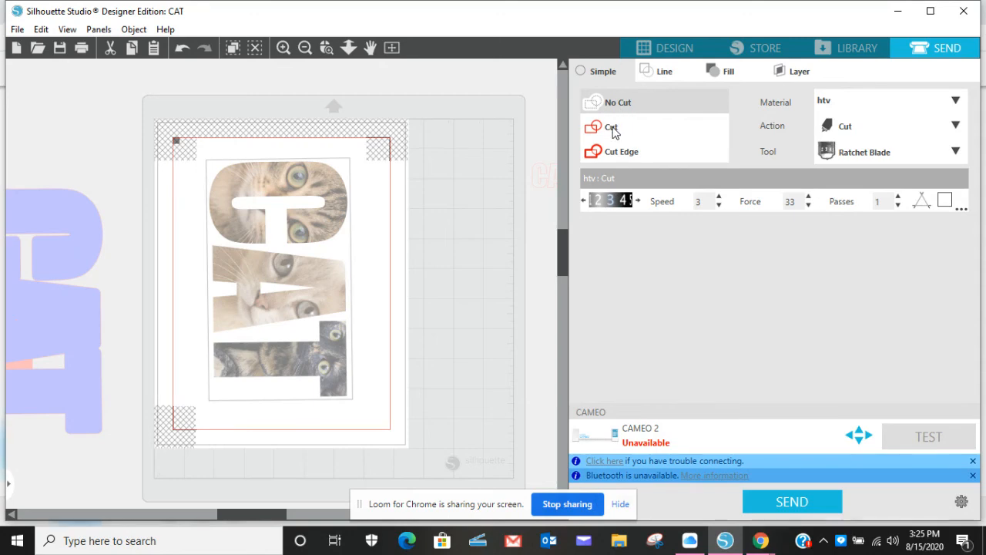
pyautogui.click(613, 128)
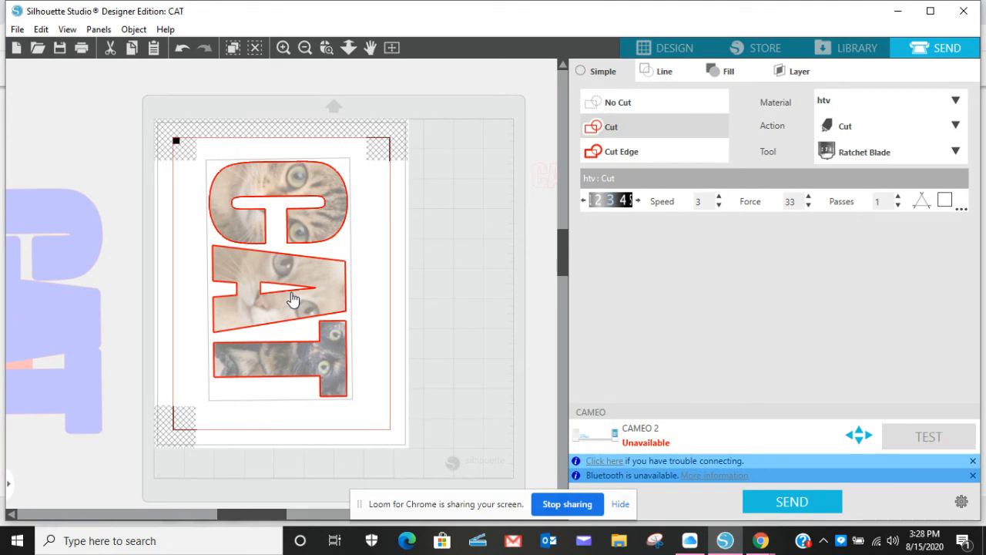
pyautogui.click(336, 261)
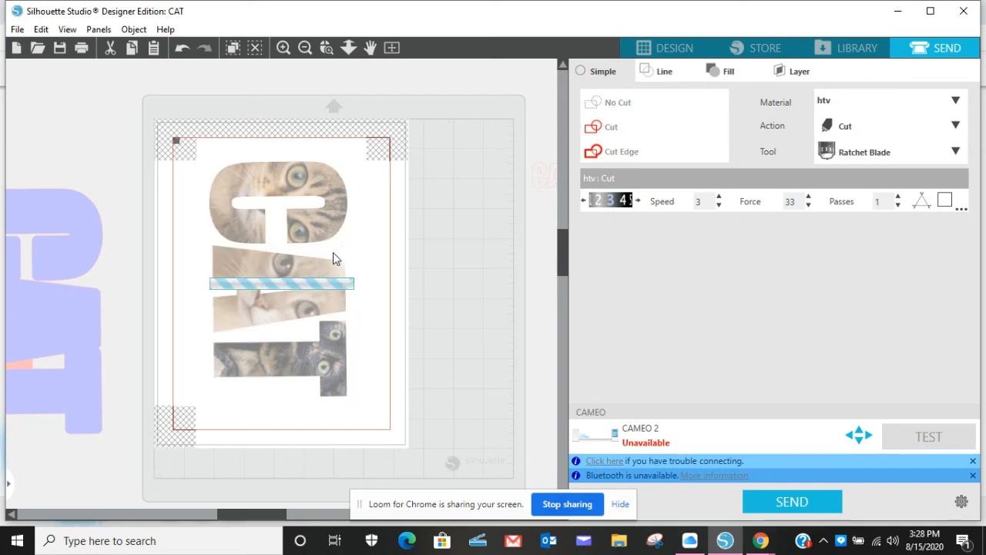
# Step: Return to the design view and move the photo-filled word off the page, centred over the blue backing
pyautogui.click(667, 46)
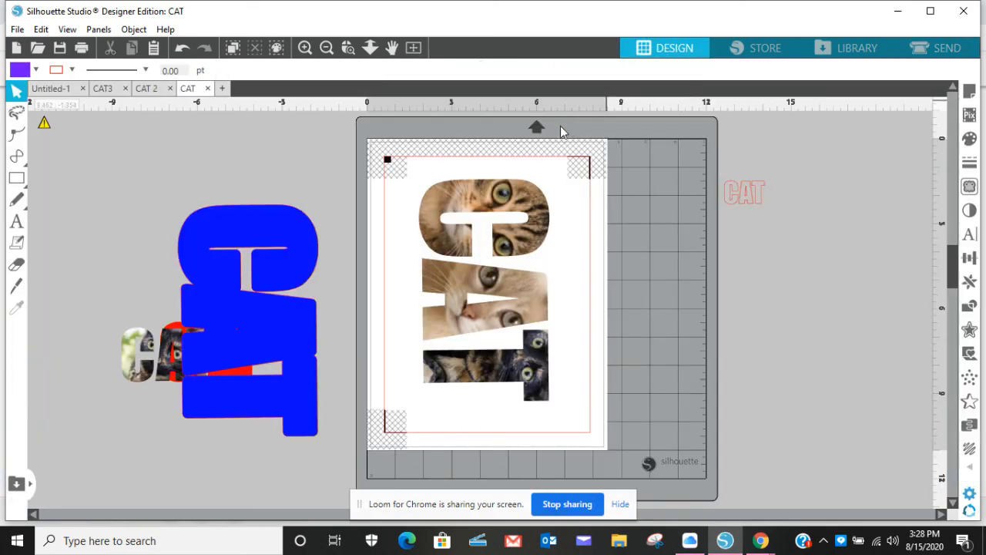
pyautogui.moveTo(473, 245); pyautogui.dragTo(302, 246)
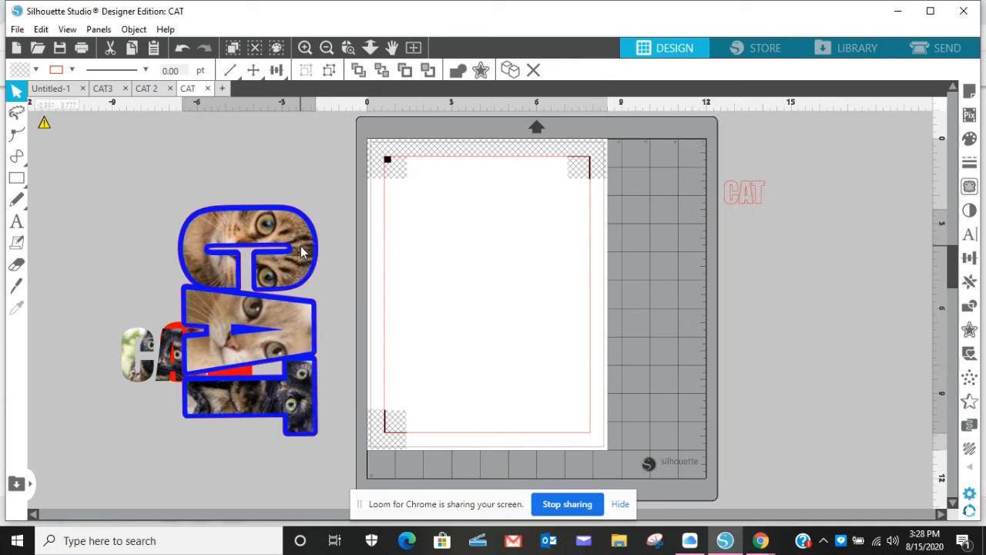
pyautogui.press('Escape')
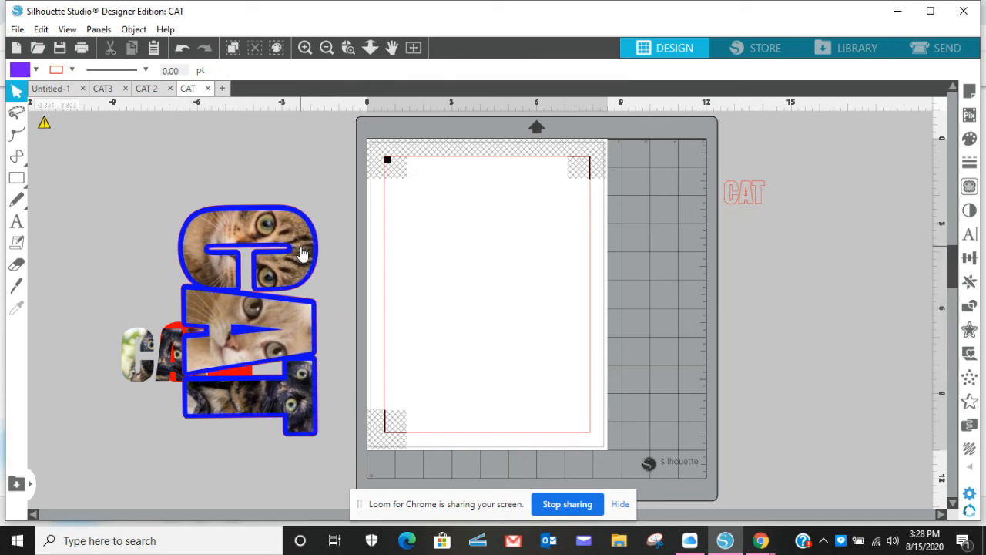